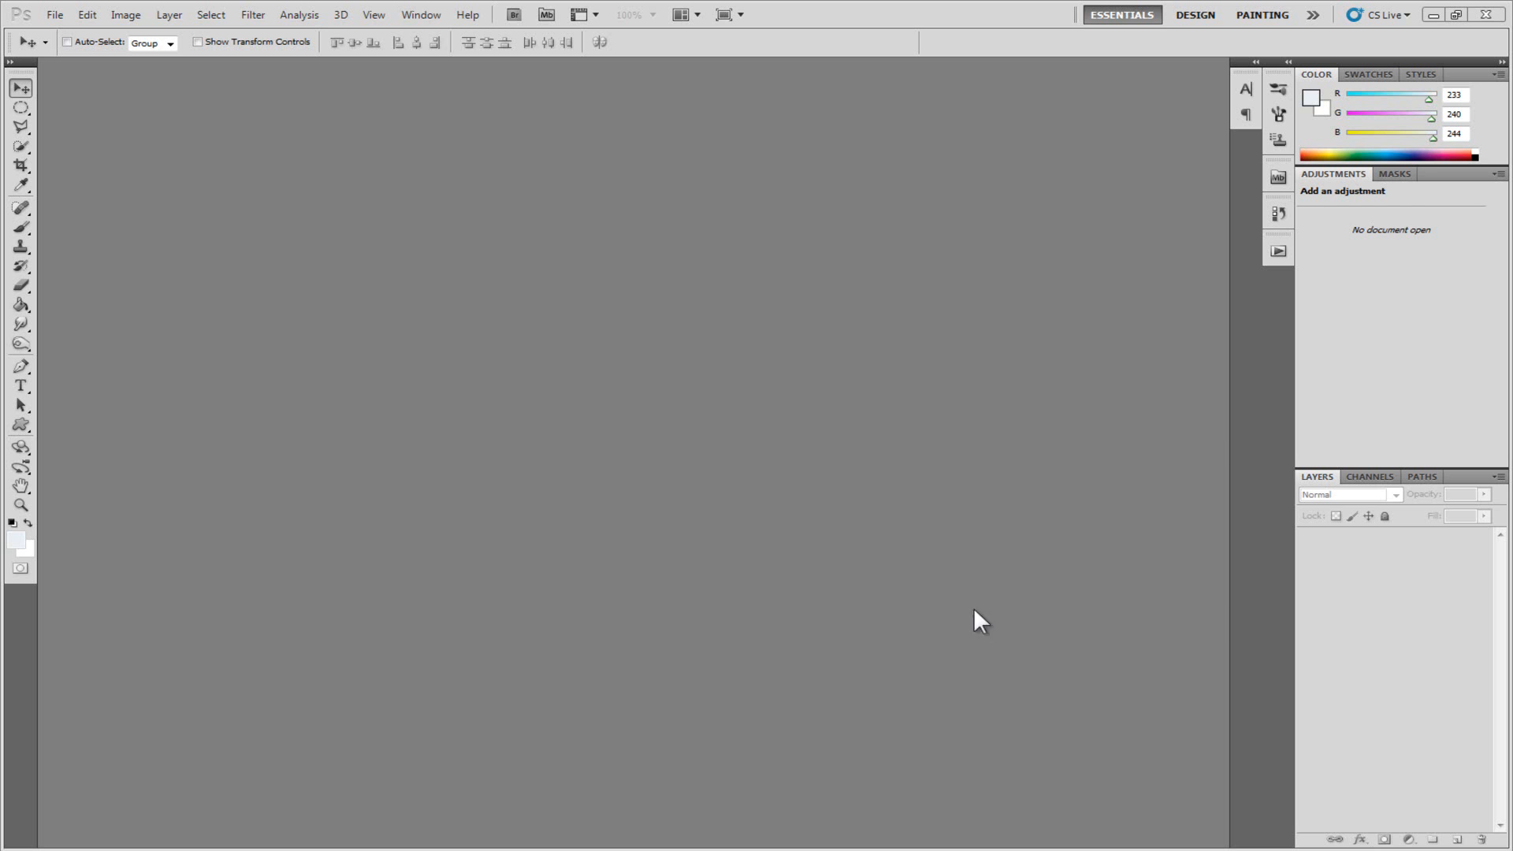
# View the finished Torres2 wallpaper in ACDSee Quick View as a reference, and close the viewer.
pyautogui.hotkey('alt', 'Tab')
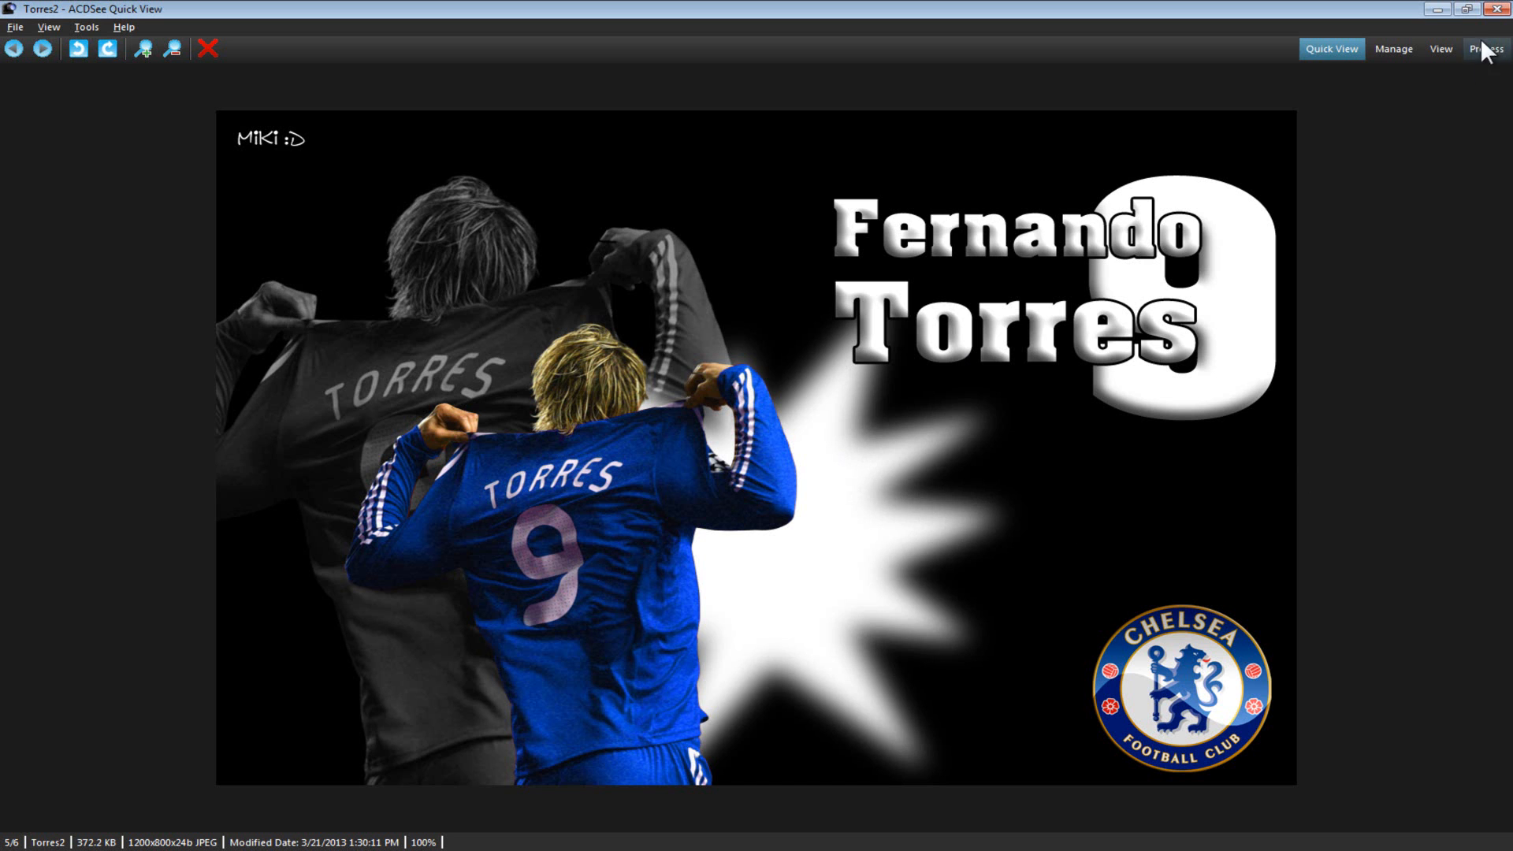
pyautogui.click(1495, 9)
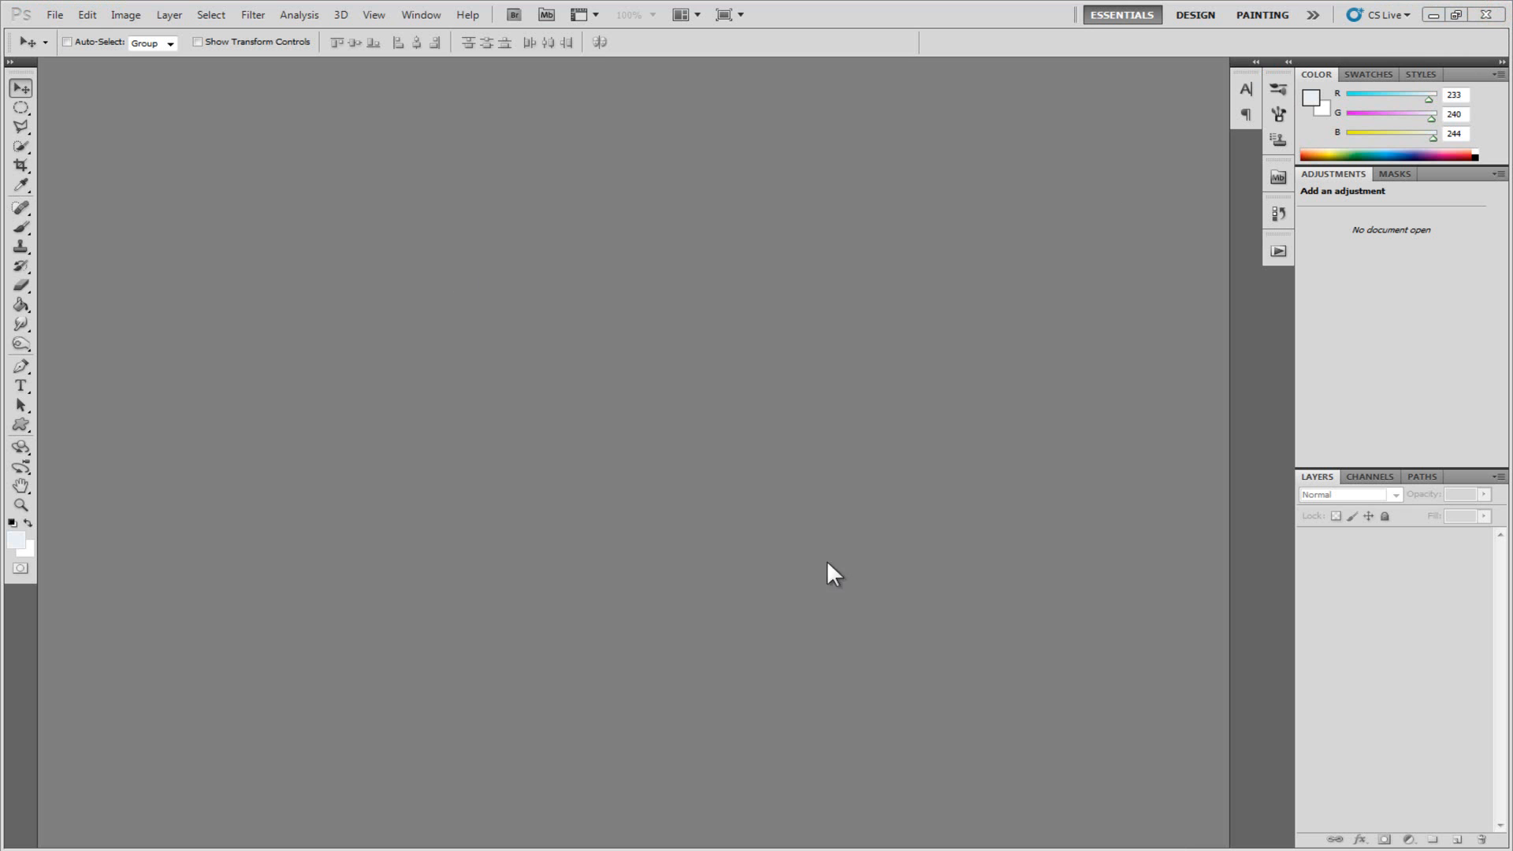
# Create a 1200 x 800 pixel RGB document at 72 pixels/inch with white contents, and convert its Background into a regular layer.
pyautogui.click(52, 14)
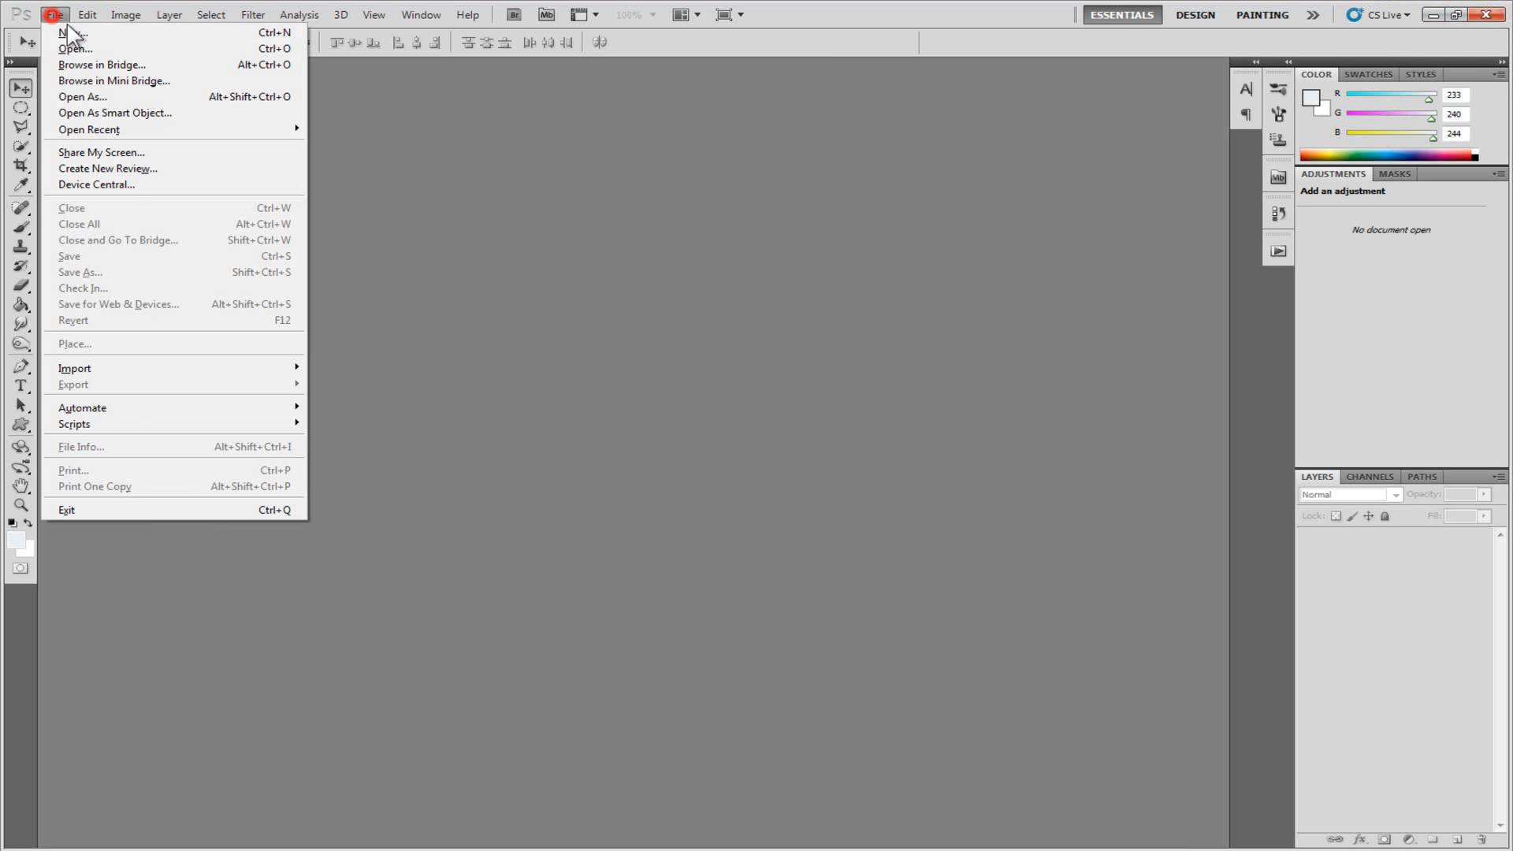
pyautogui.click(69, 27)
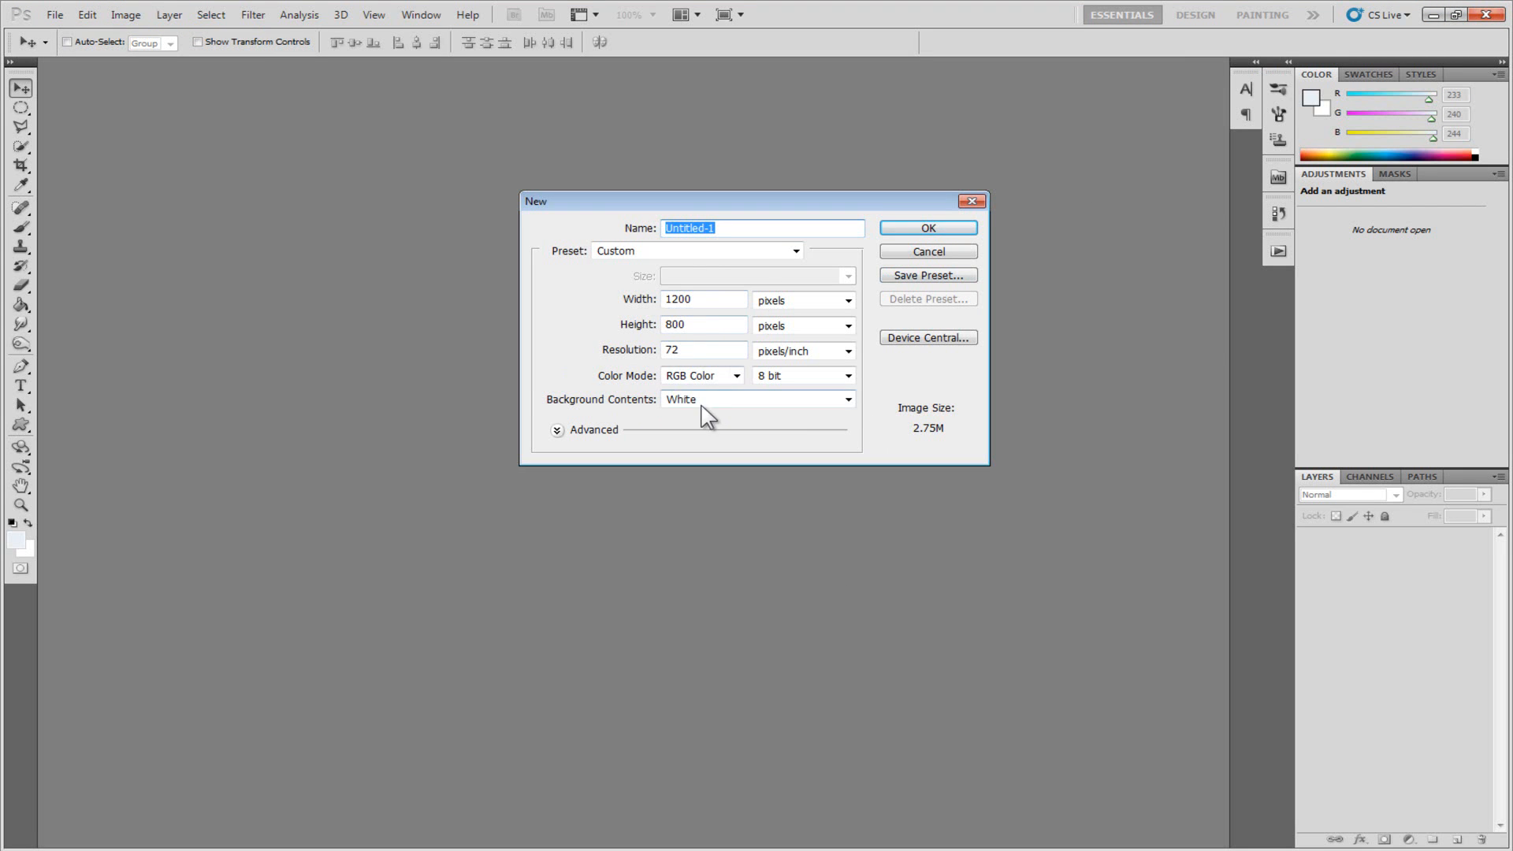
pyautogui.click(930, 228)
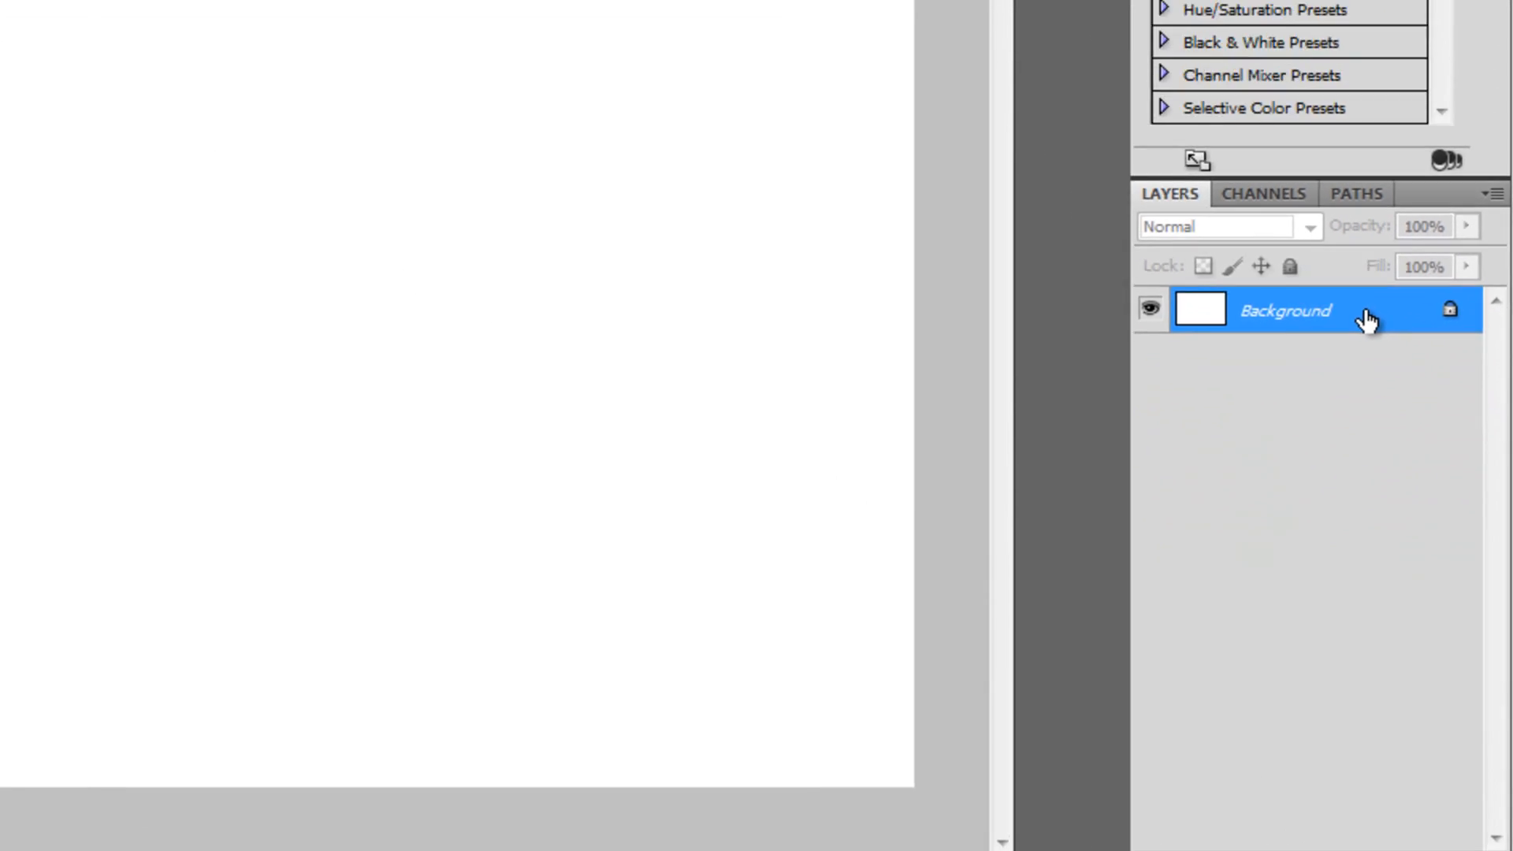
pyautogui.doubleClick(1367, 319)
pyautogui.click(915, 278)
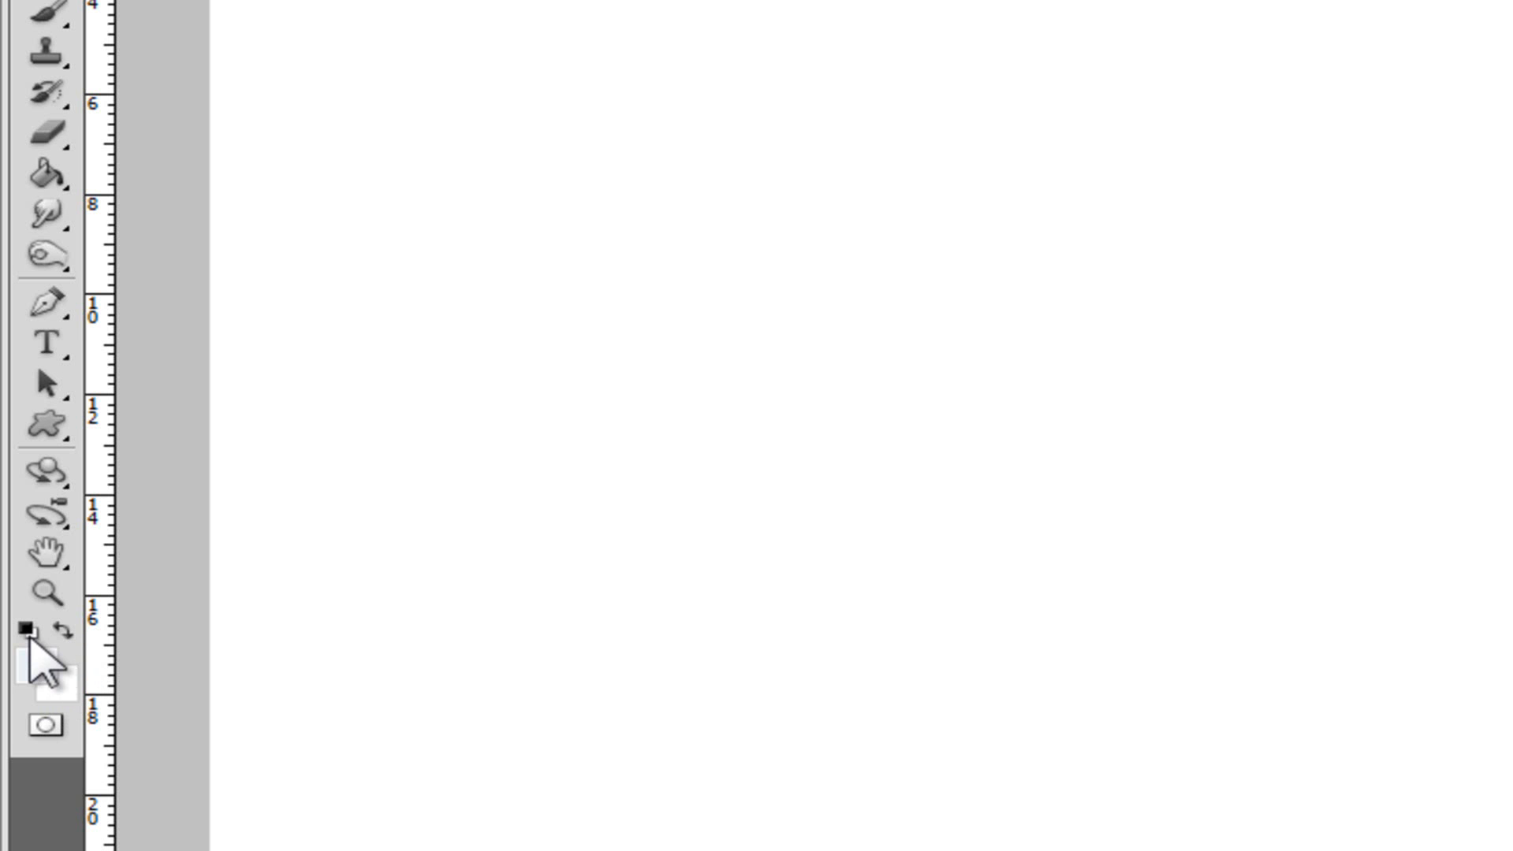
# Reset to the default colors and fill Layer 0 with black using the Paint Bucket Tool.
pyautogui.click(27, 631)
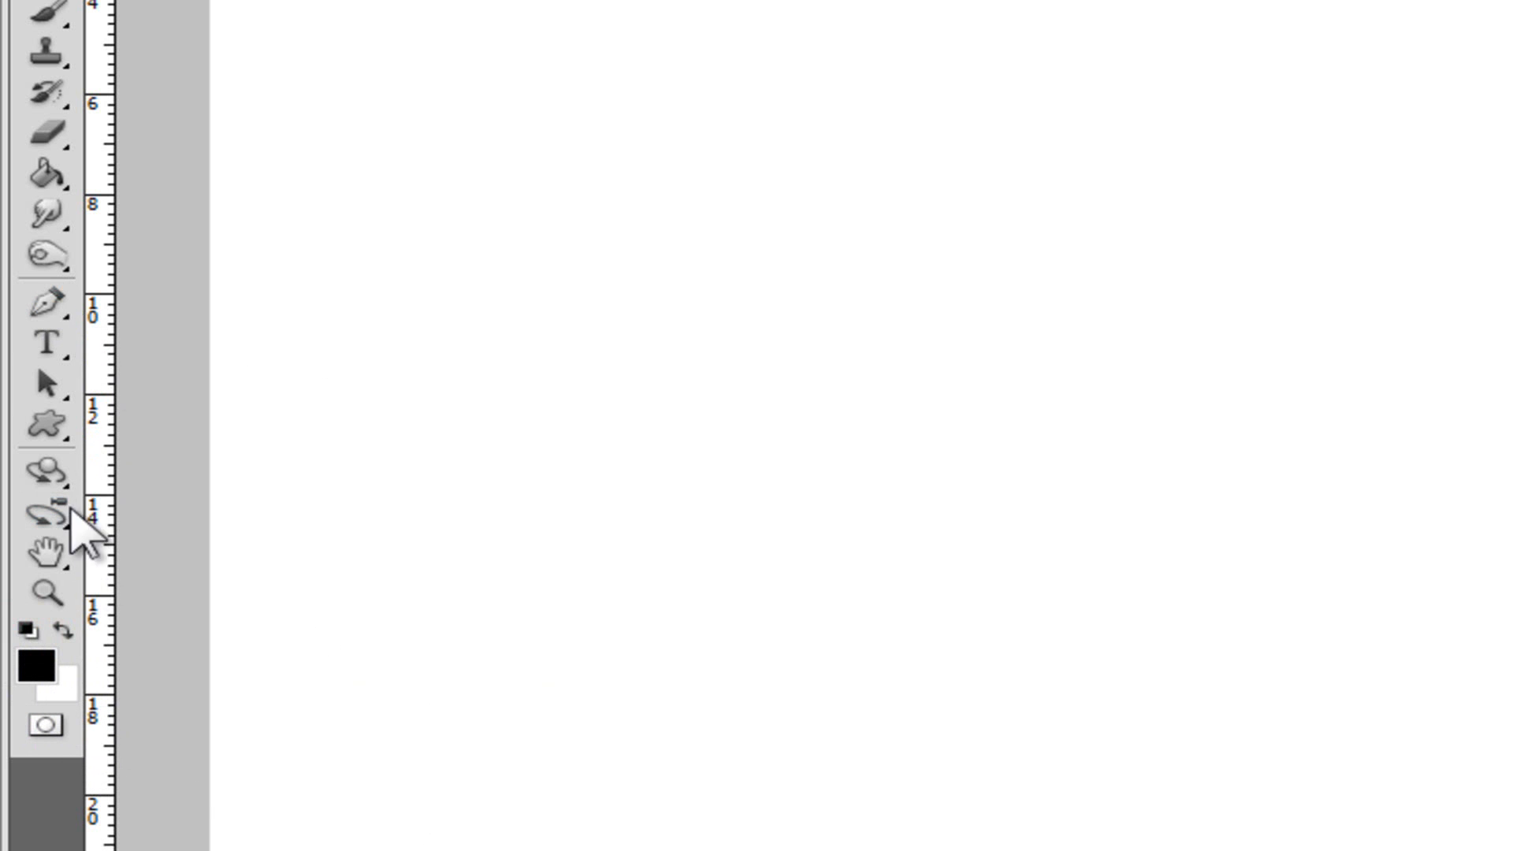
pyautogui.moveTo(43, 181); pyautogui.dragTo(111, 179)
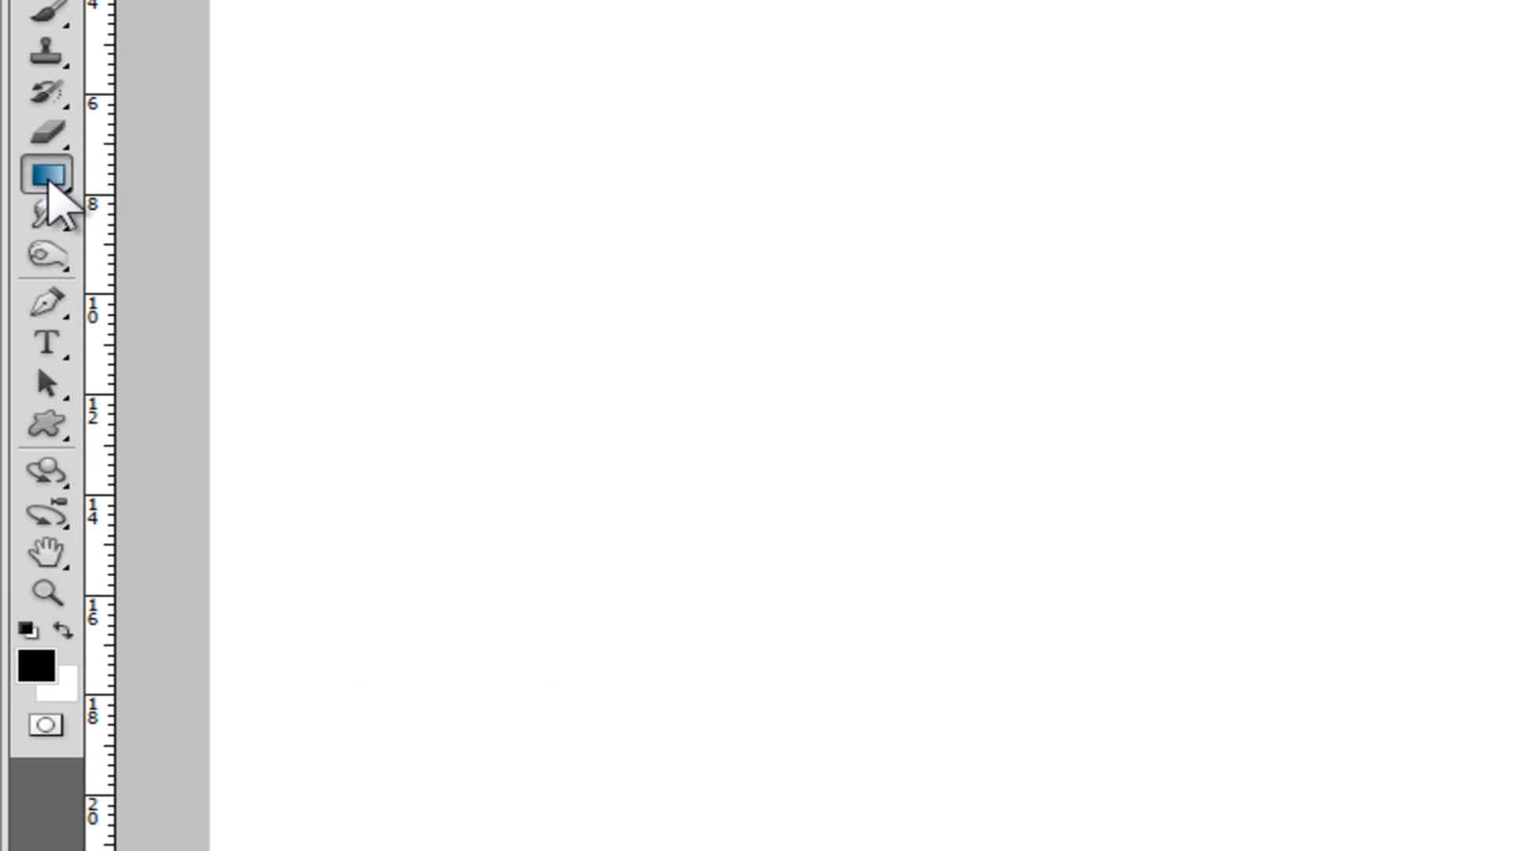
pyautogui.click(44, 172)
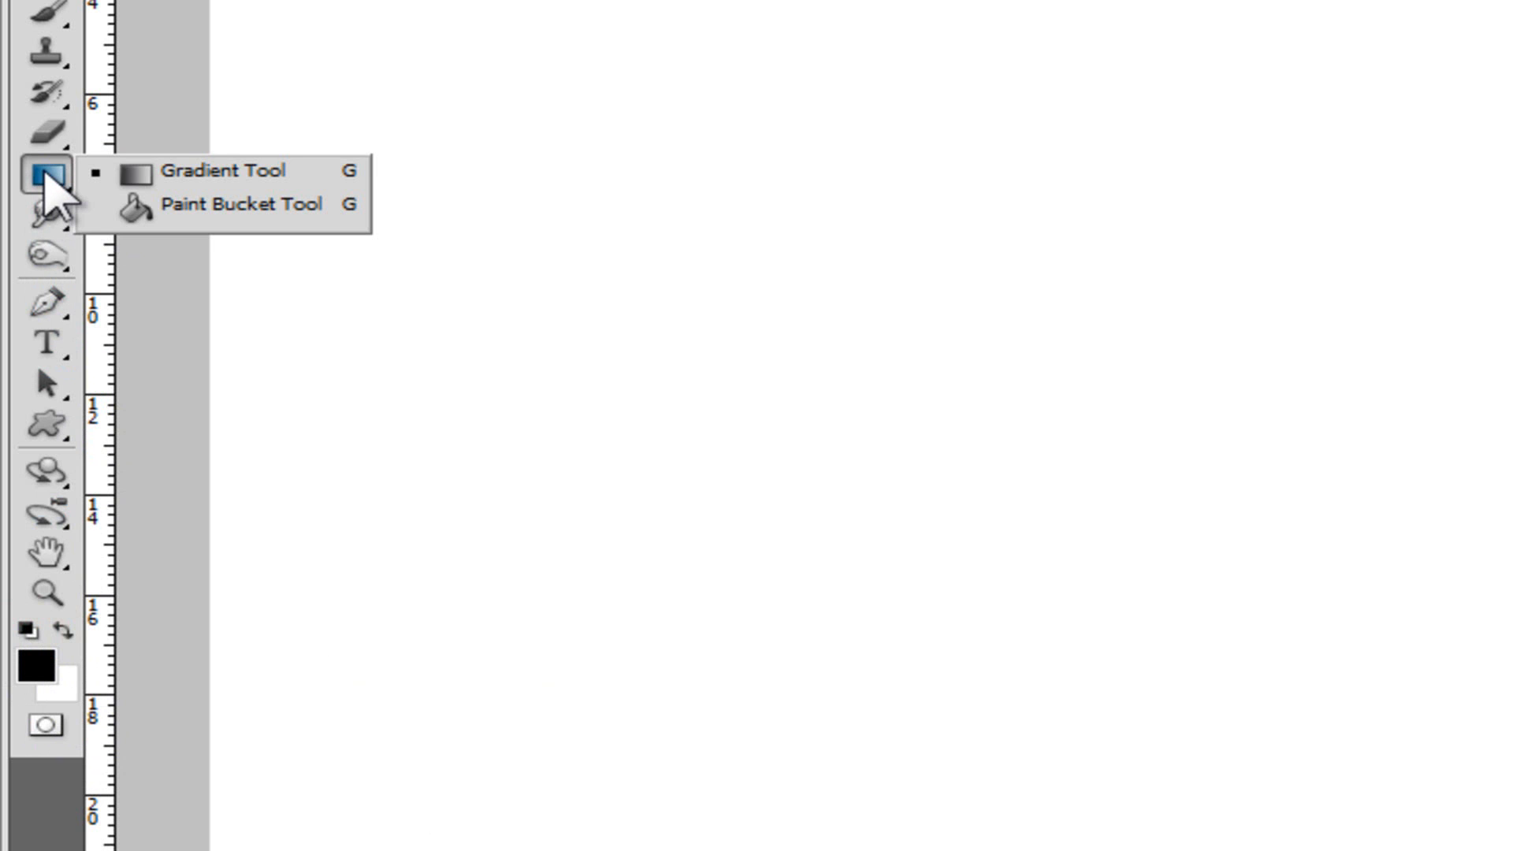
pyautogui.click(209, 209)
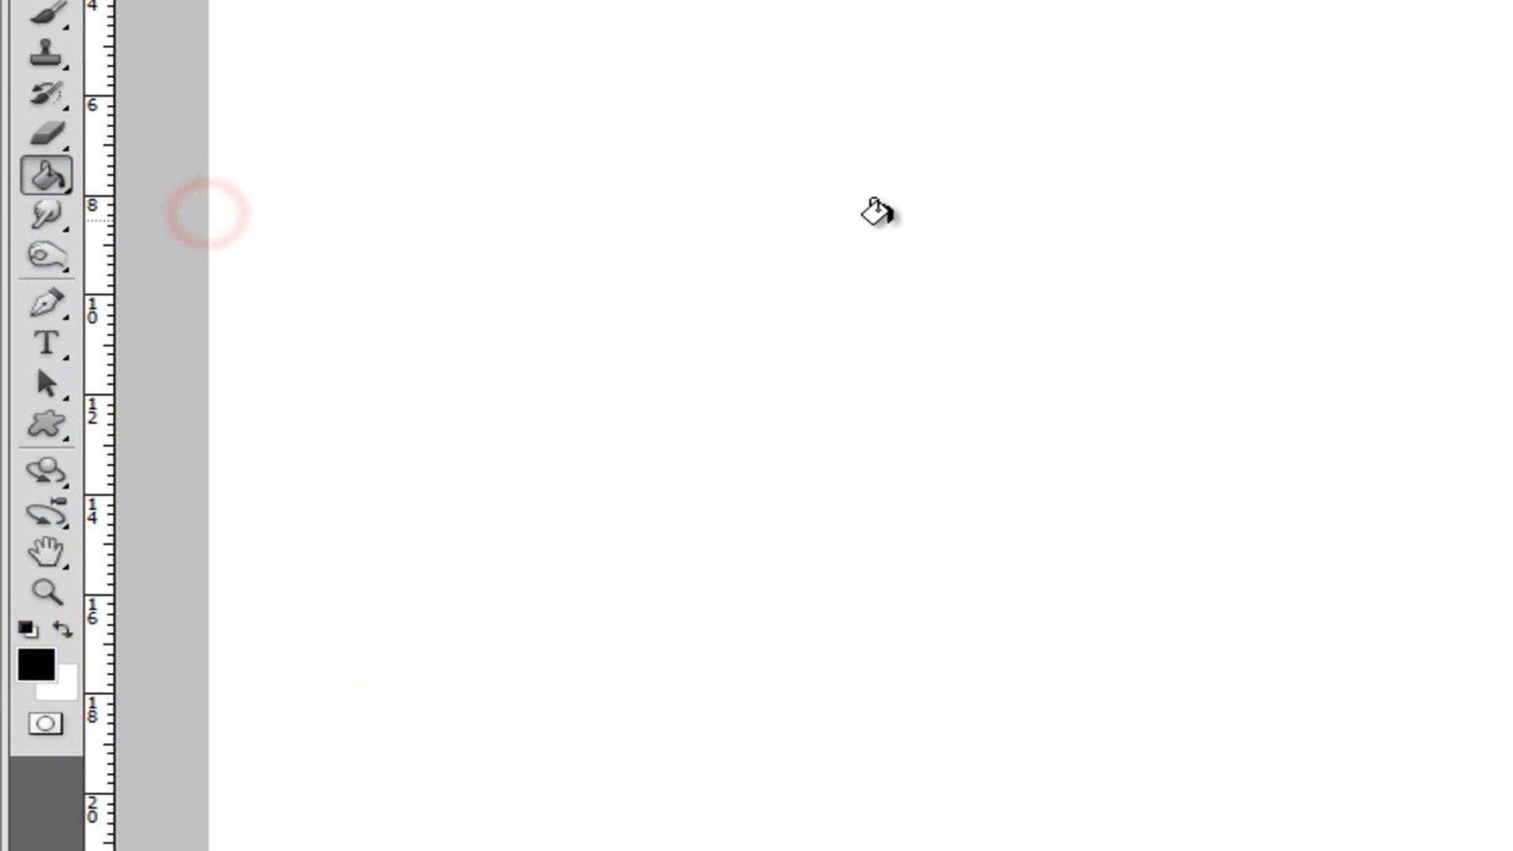
pyautogui.click(836, 220)
pyautogui.click(20, 89)
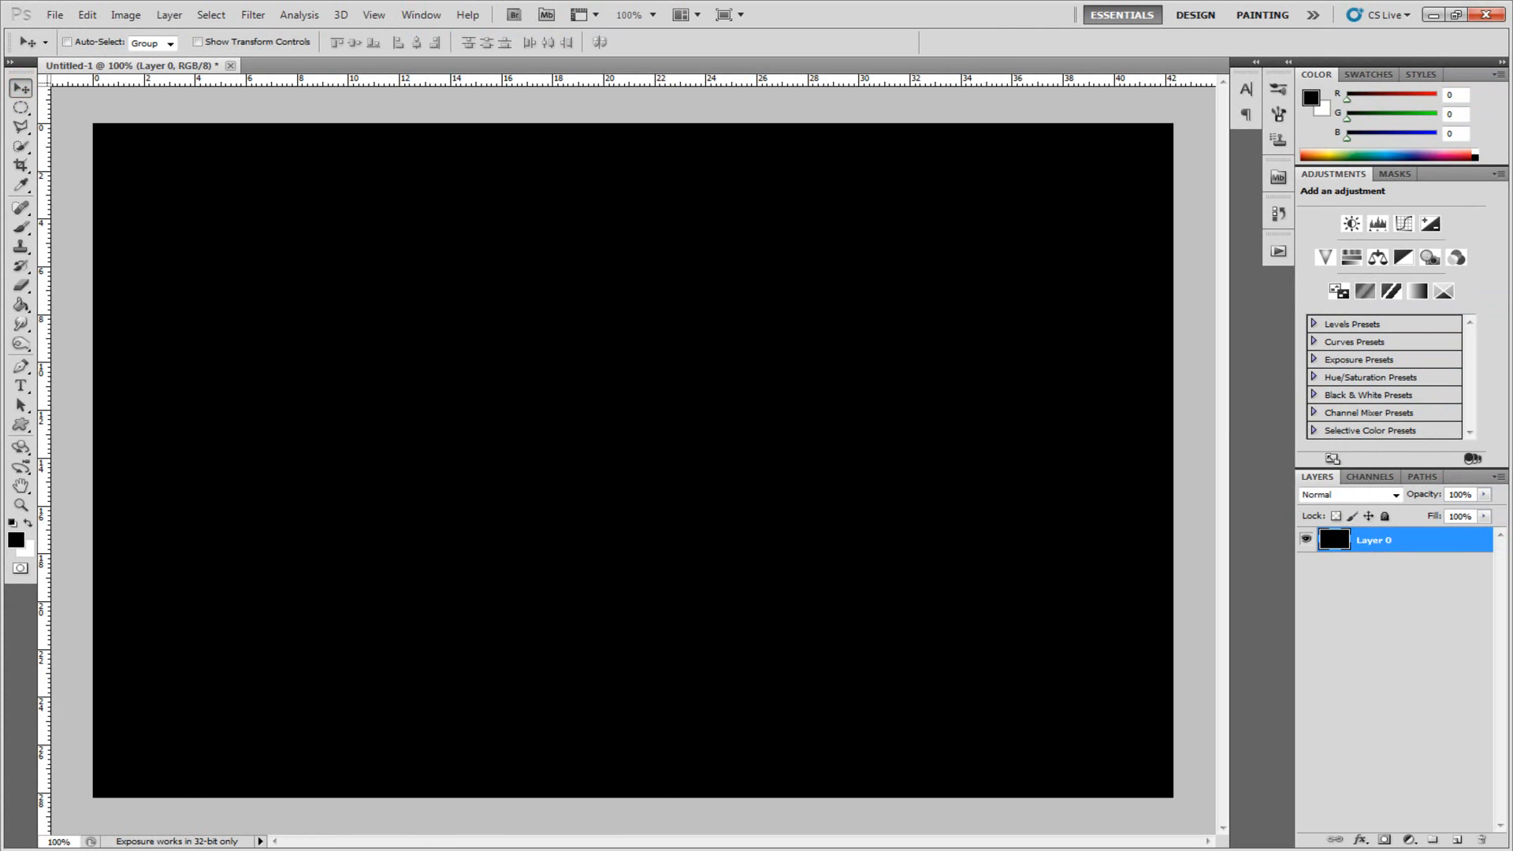
# Open the Ferndando chel216seljnv image from the Chelse folder and place the player at the lower left of the black canvas.
pyautogui.moveTo(136, 850)
pyautogui.click(55, 14)
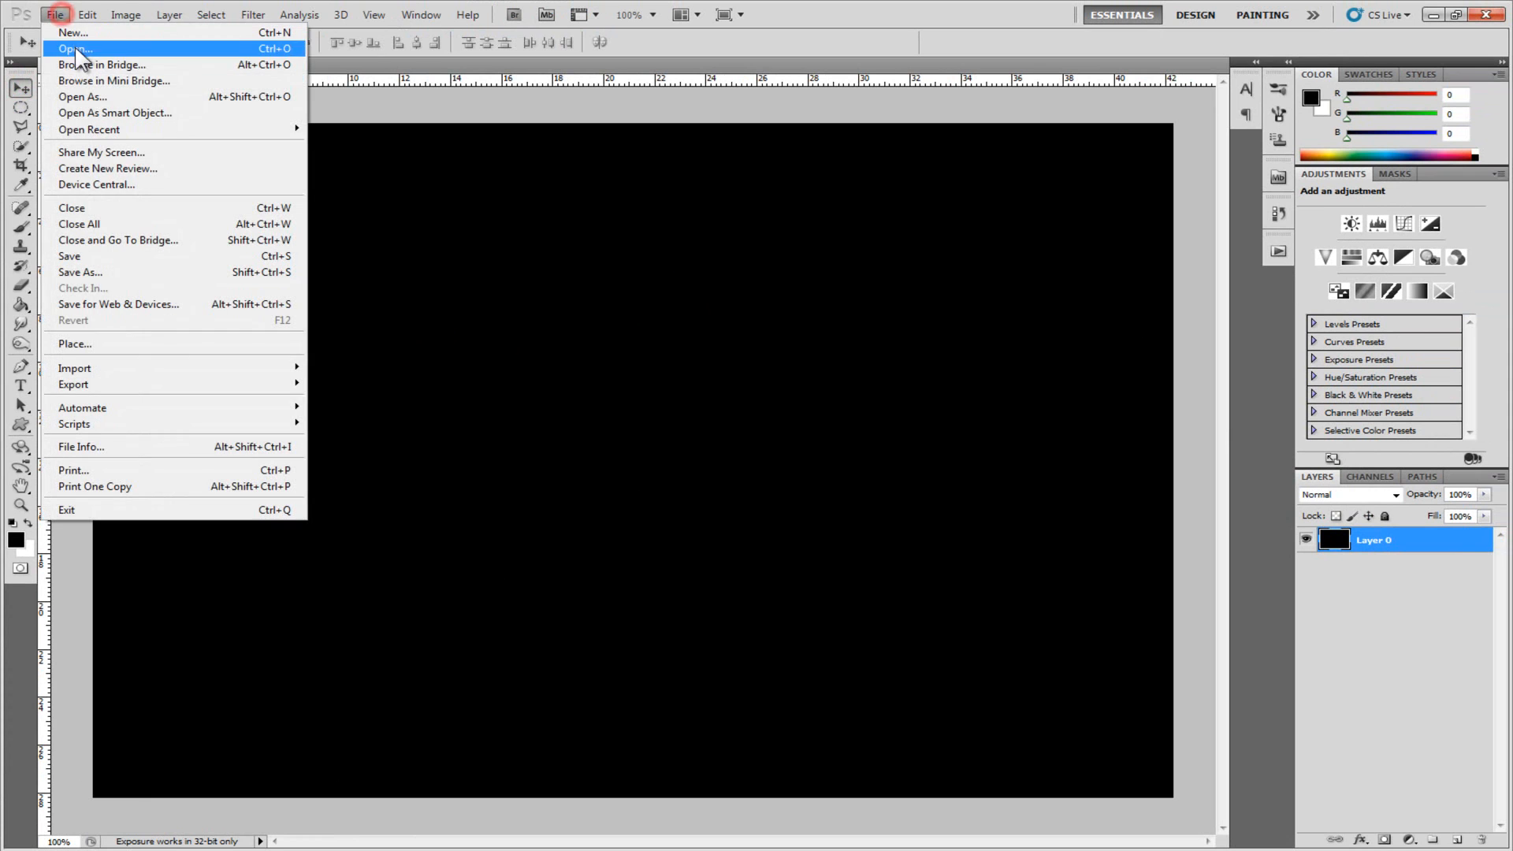
pyautogui.click(522, 320)
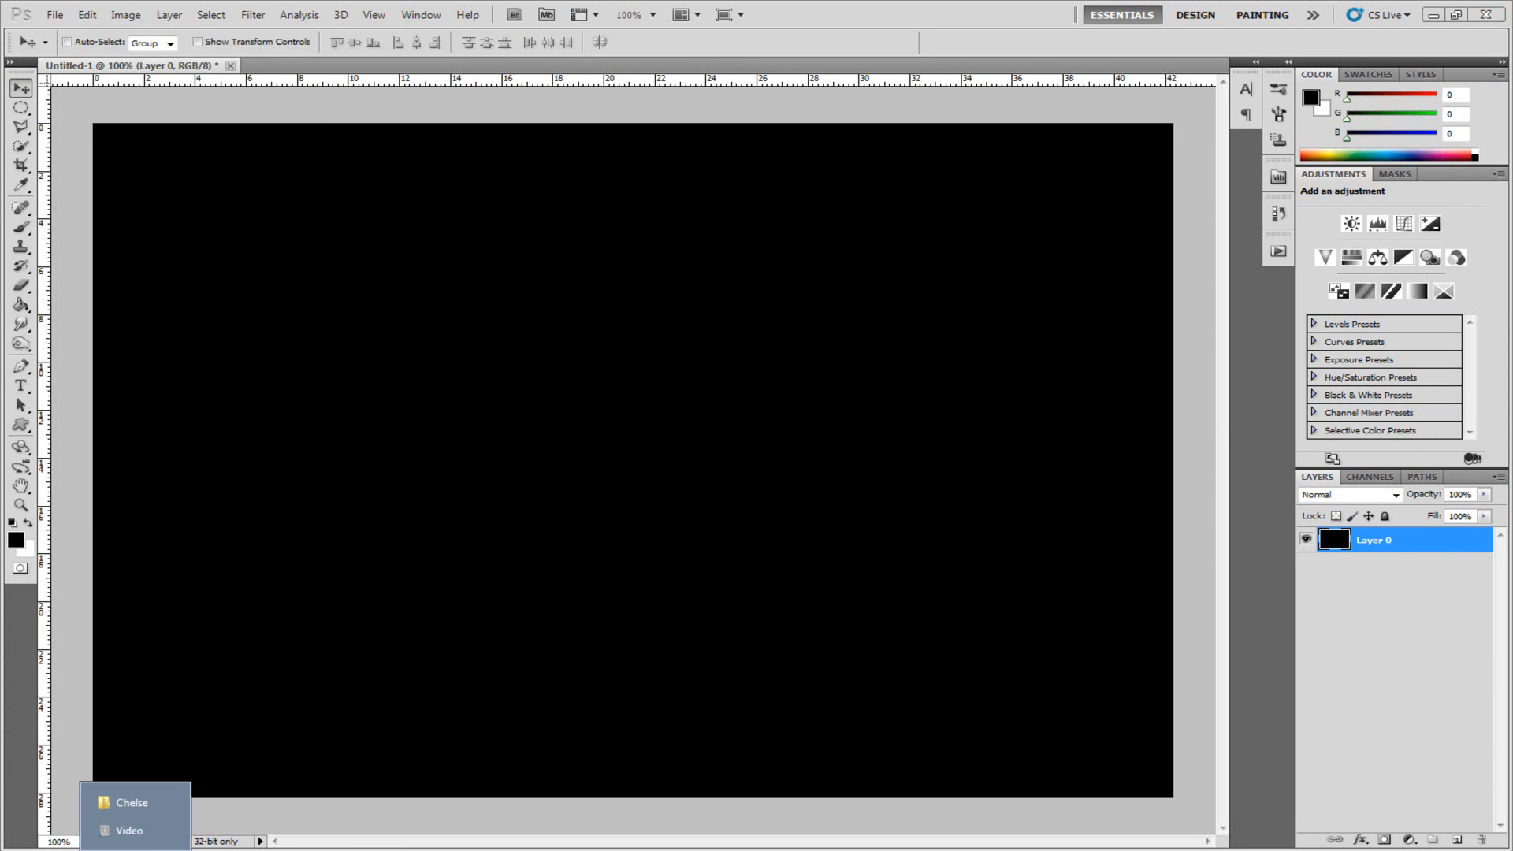
pyautogui.click(147, 804)
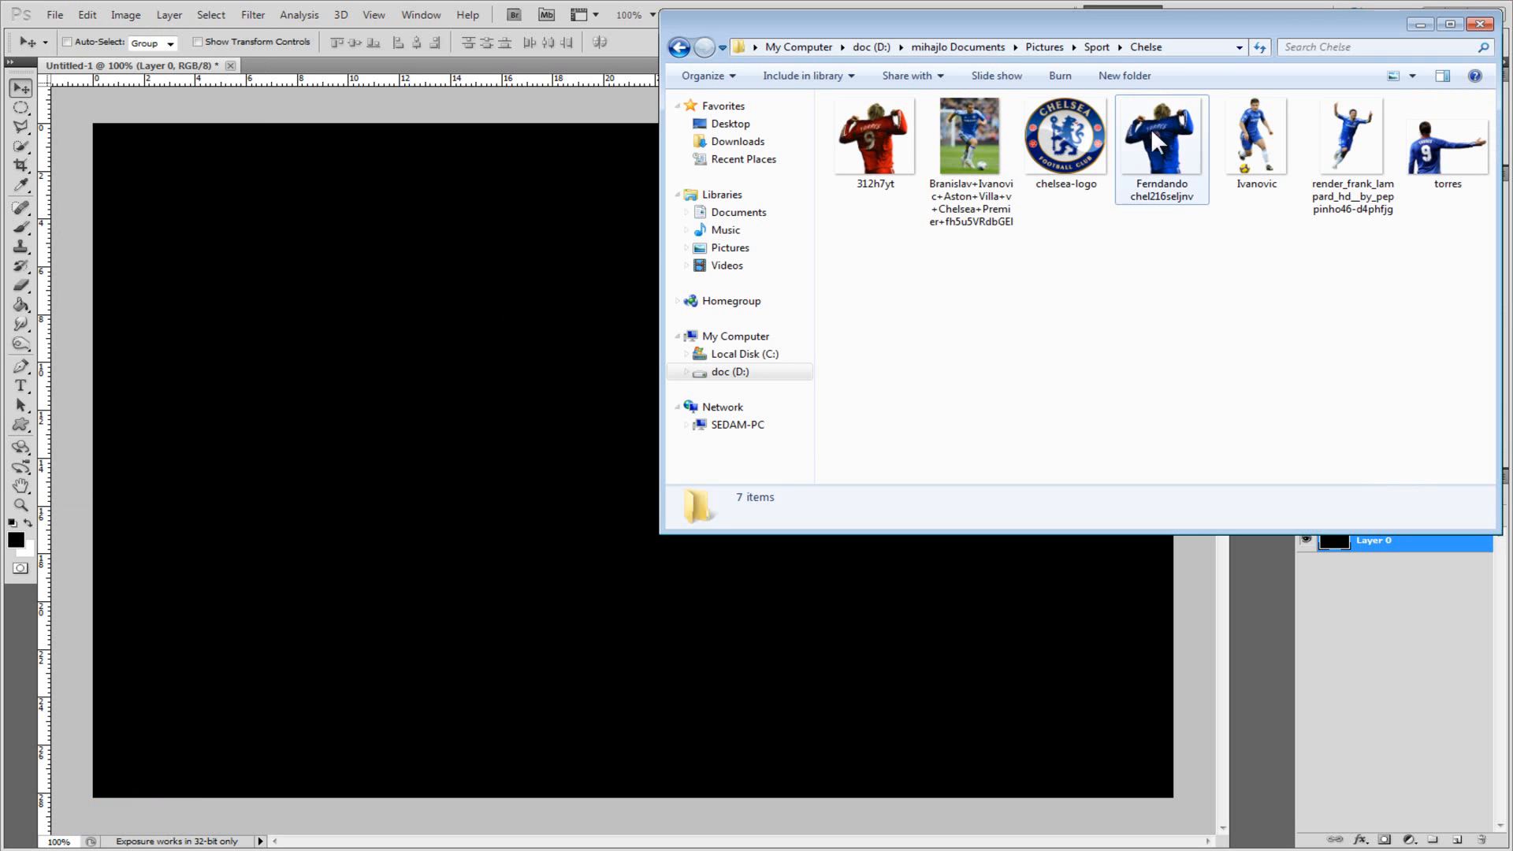
pyautogui.moveTo(1190, 122); pyautogui.dragTo(299, 63)
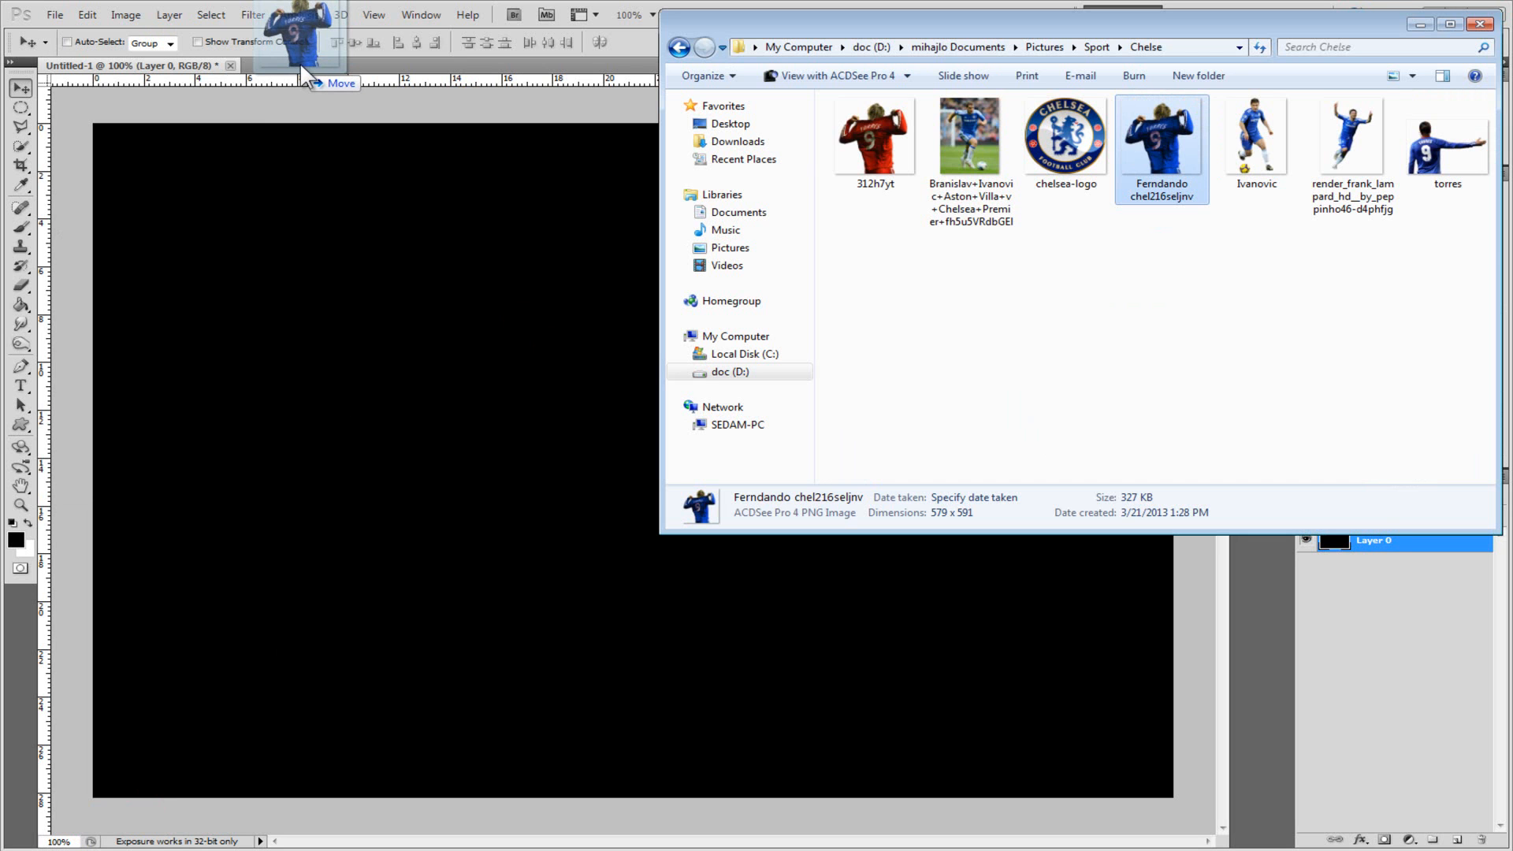
pyautogui.moveTo(300, 63); pyautogui.dragTo(299, 63)
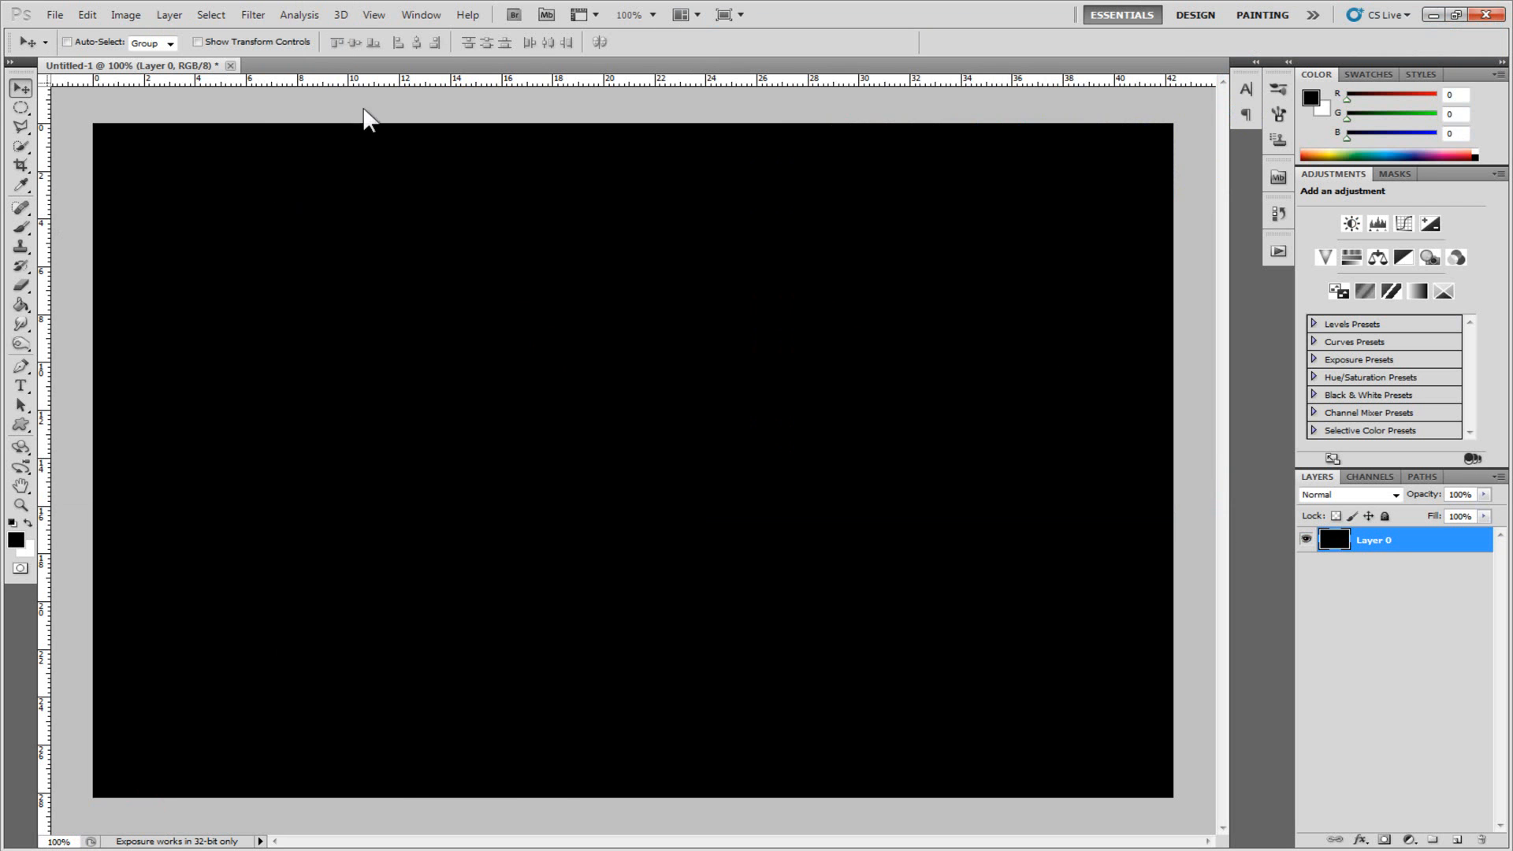
pyautogui.moveTo(656, 536); pyautogui.dragTo(581, 458)
pyautogui.moveTo(611, 375); pyautogui.dragTo(498, 529)
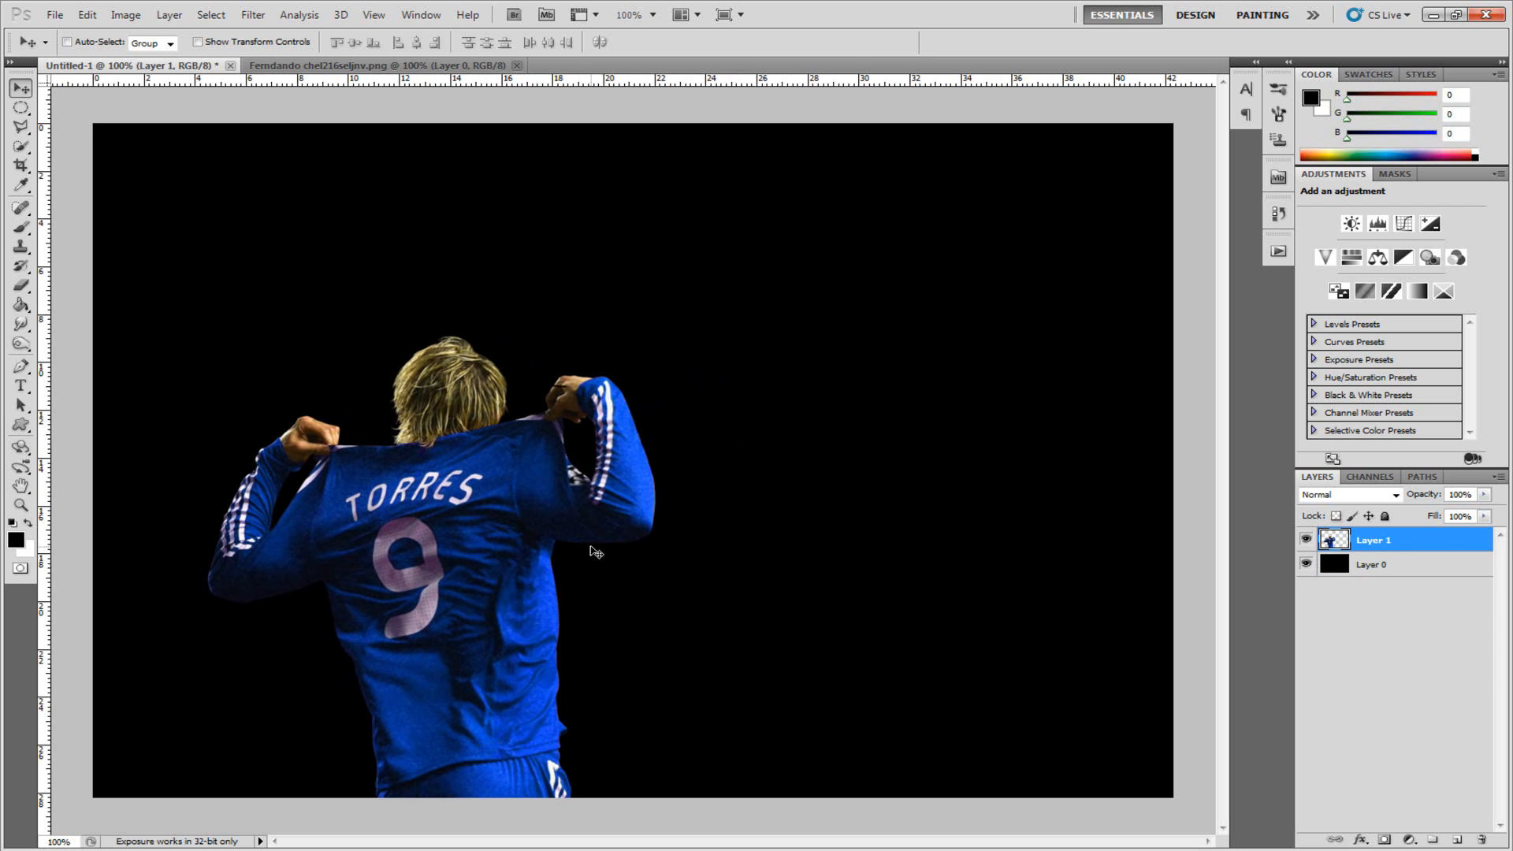
# Duplicate the player layer as Layer 1 copy within the same document.
pyautogui.rightClick(1435, 550)
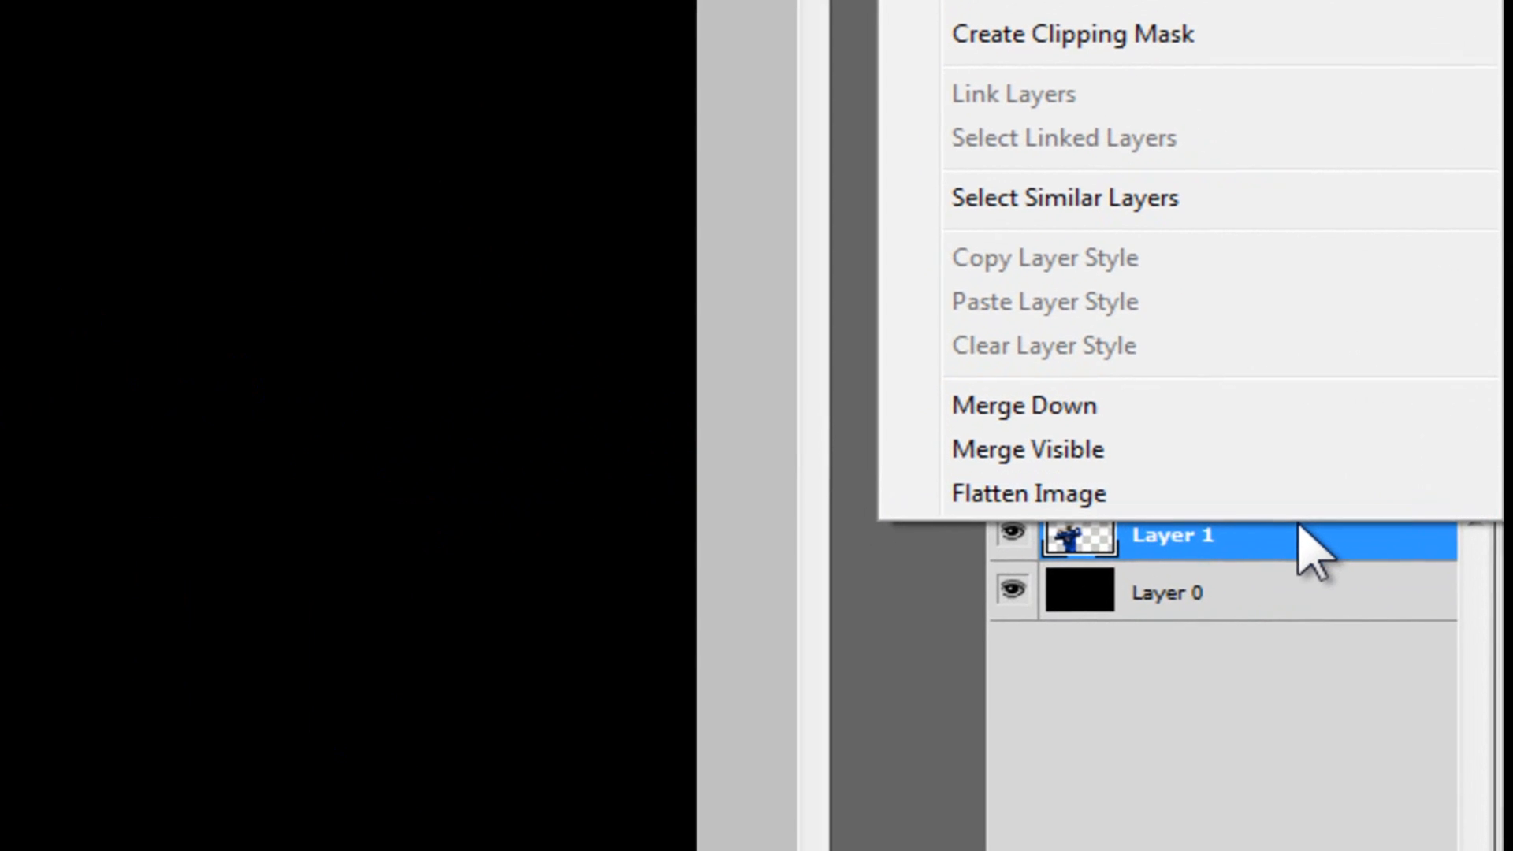
pyautogui.click(1166, 194)
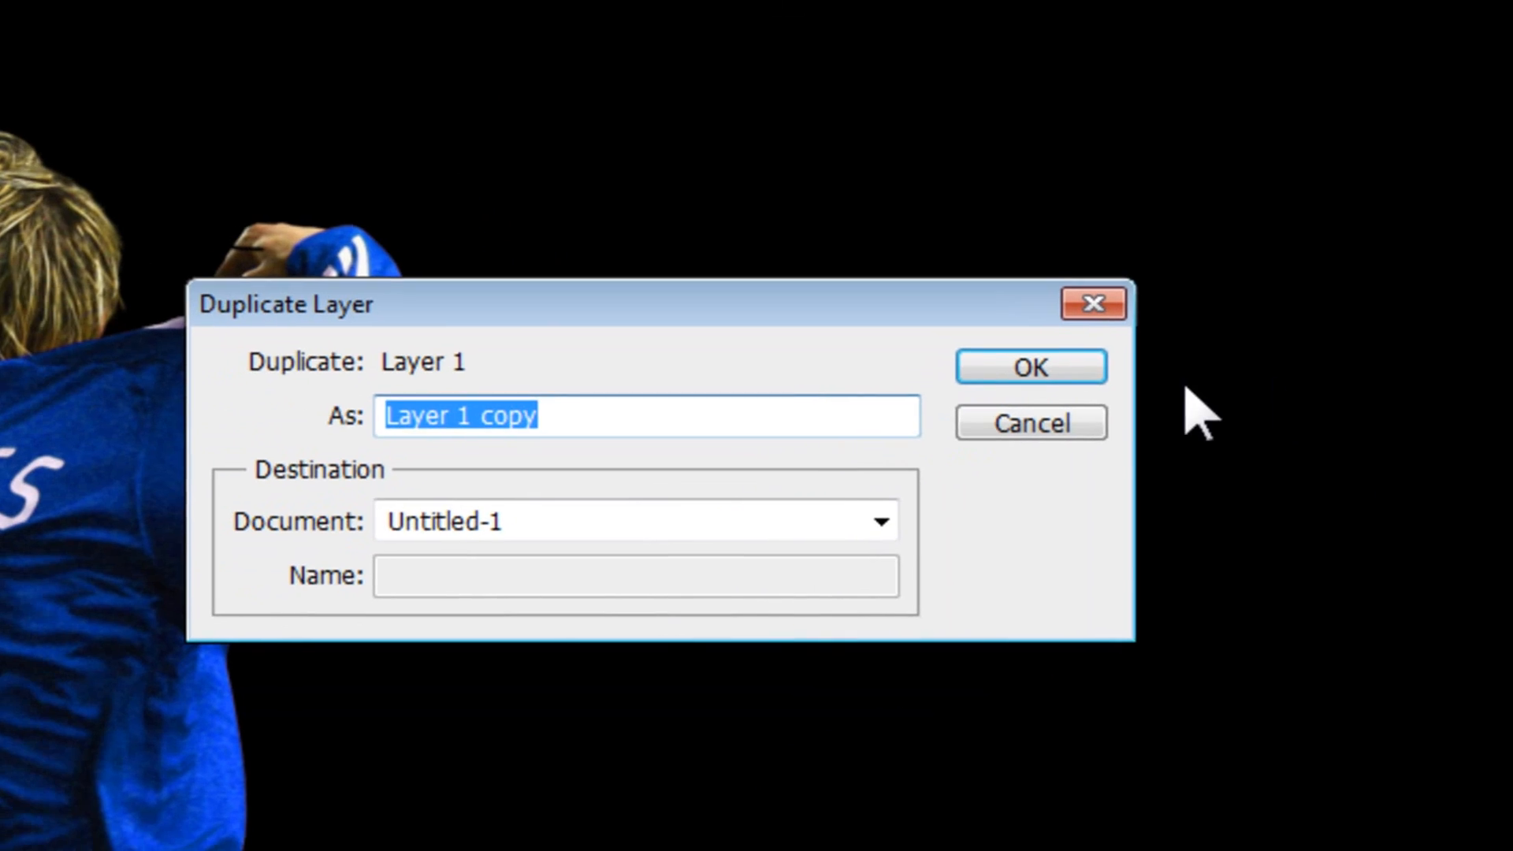
pyautogui.click(411, 614)
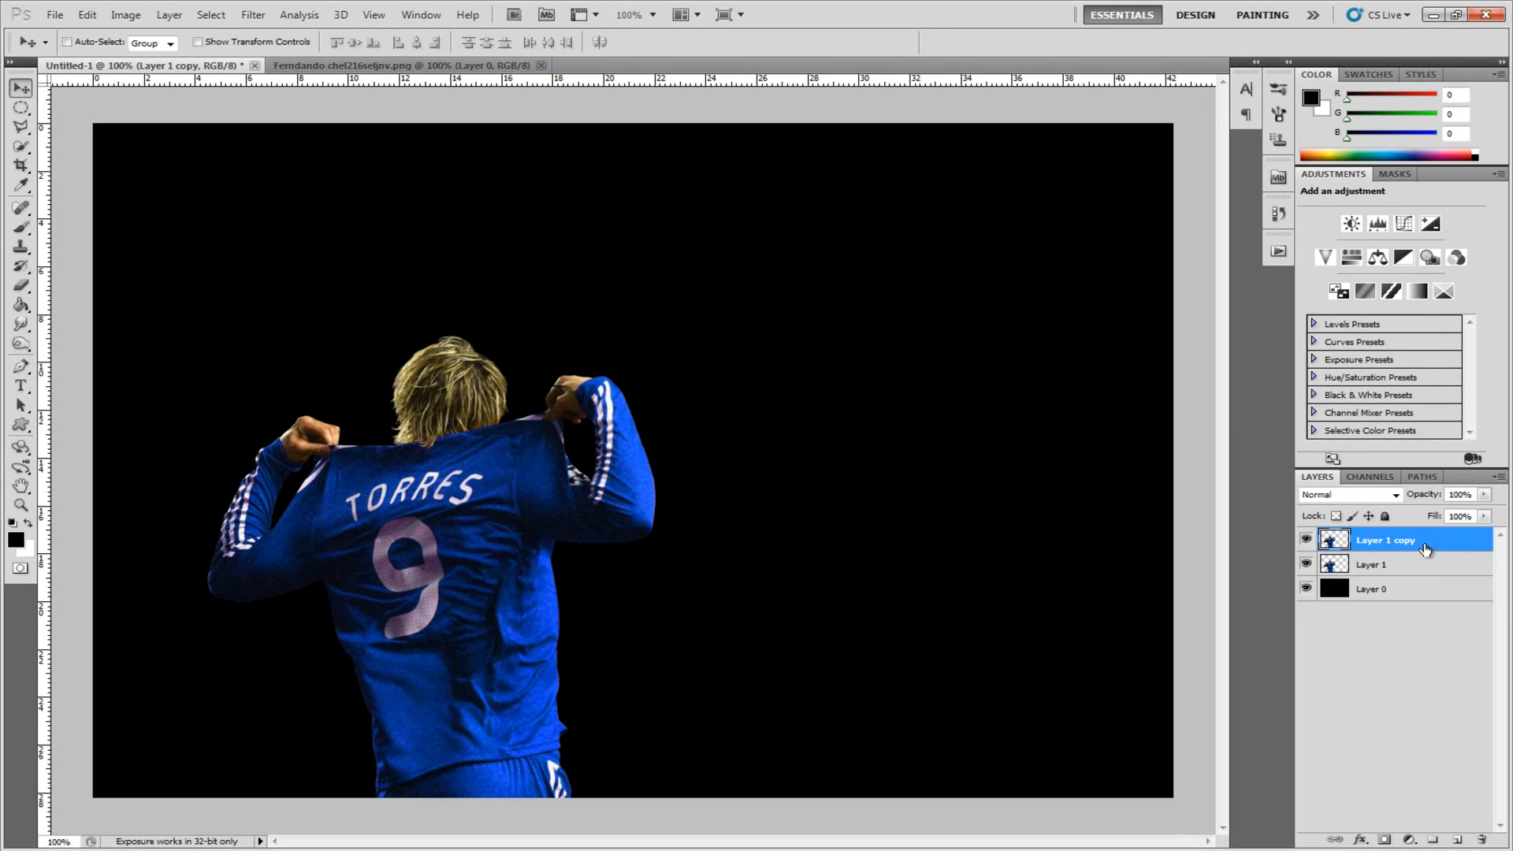
# Desaturate the original Layer 1, and briefly hide Layer 1 copy to check the grayscale player.
pyautogui.click(1402, 564)
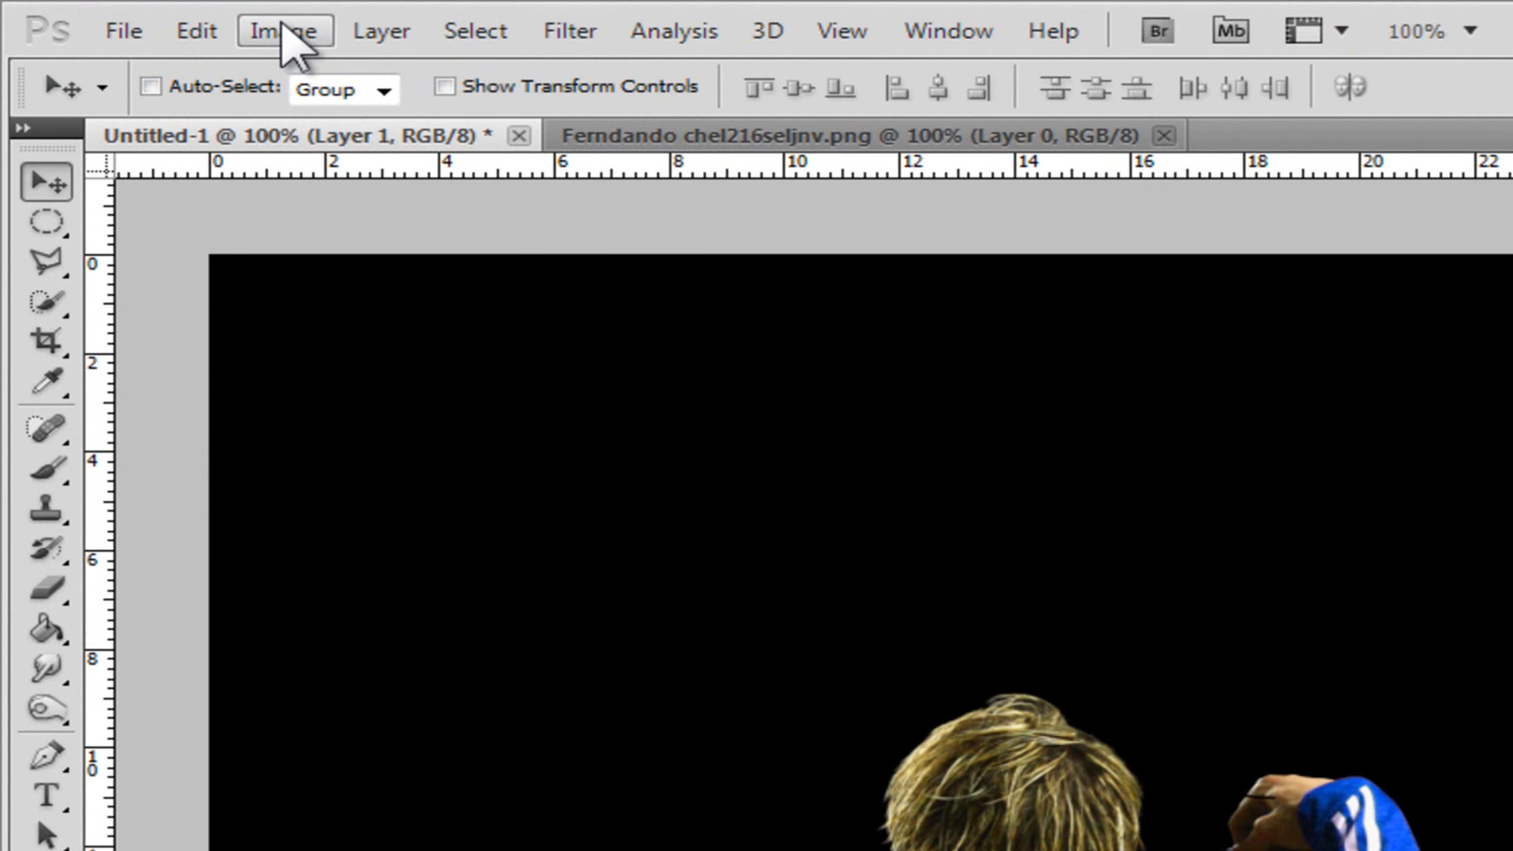
pyautogui.click(283, 32)
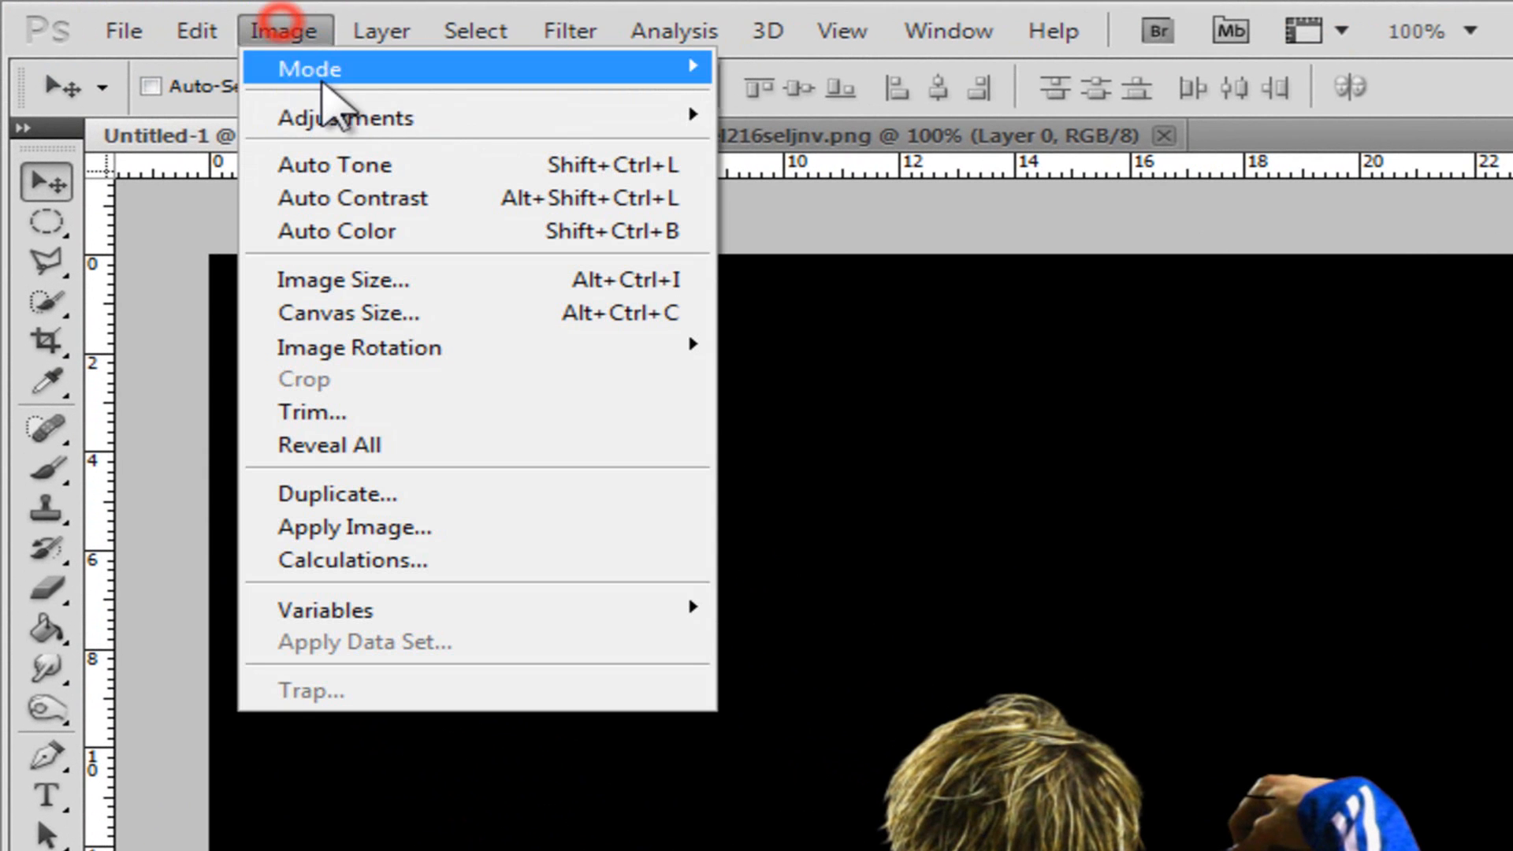
pyautogui.moveTo(351, 122)
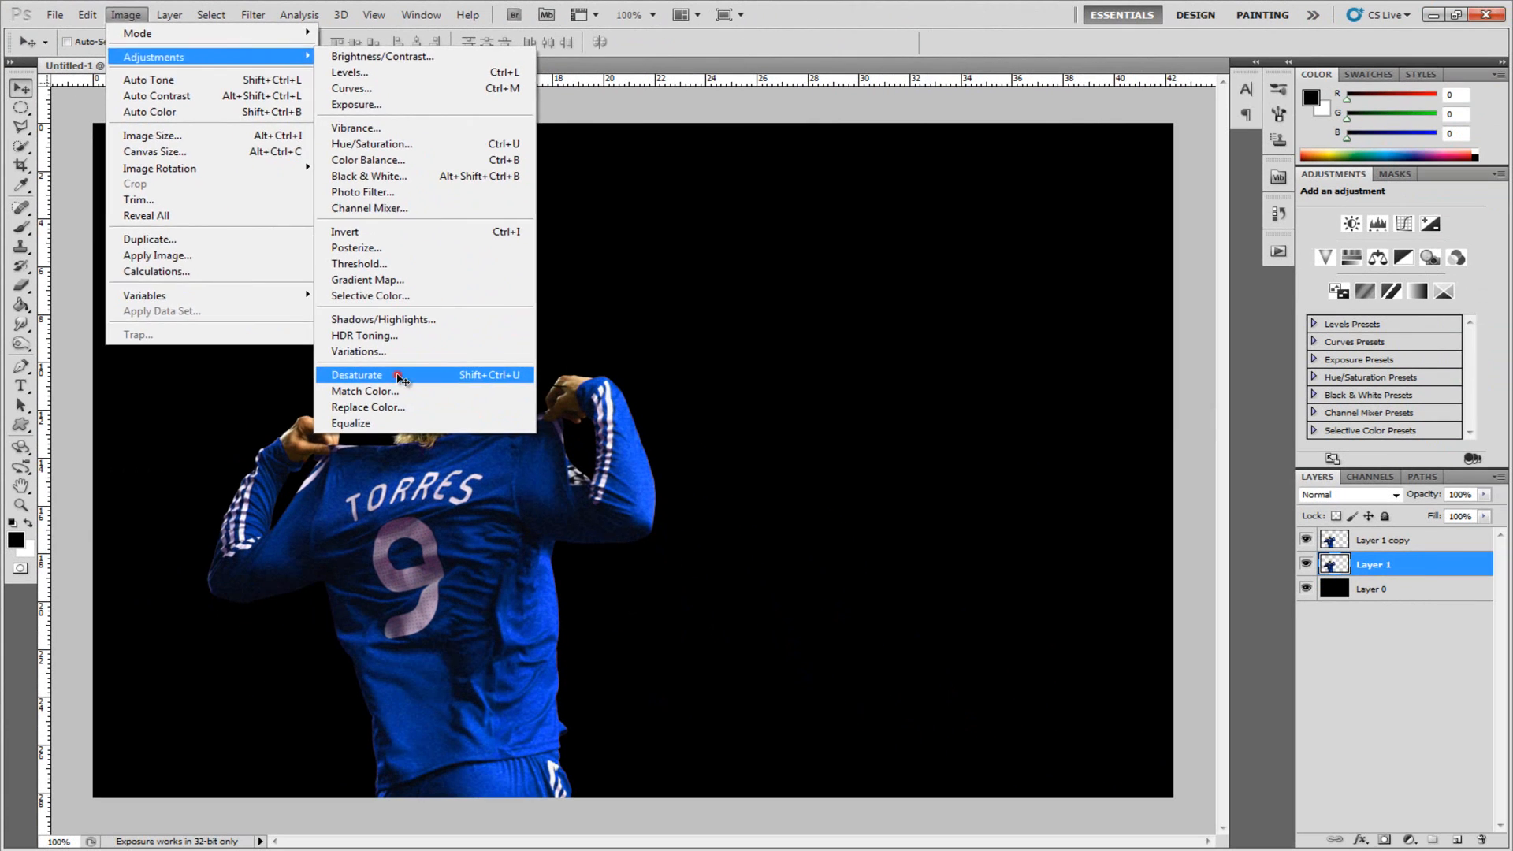
pyautogui.click(985, 774)
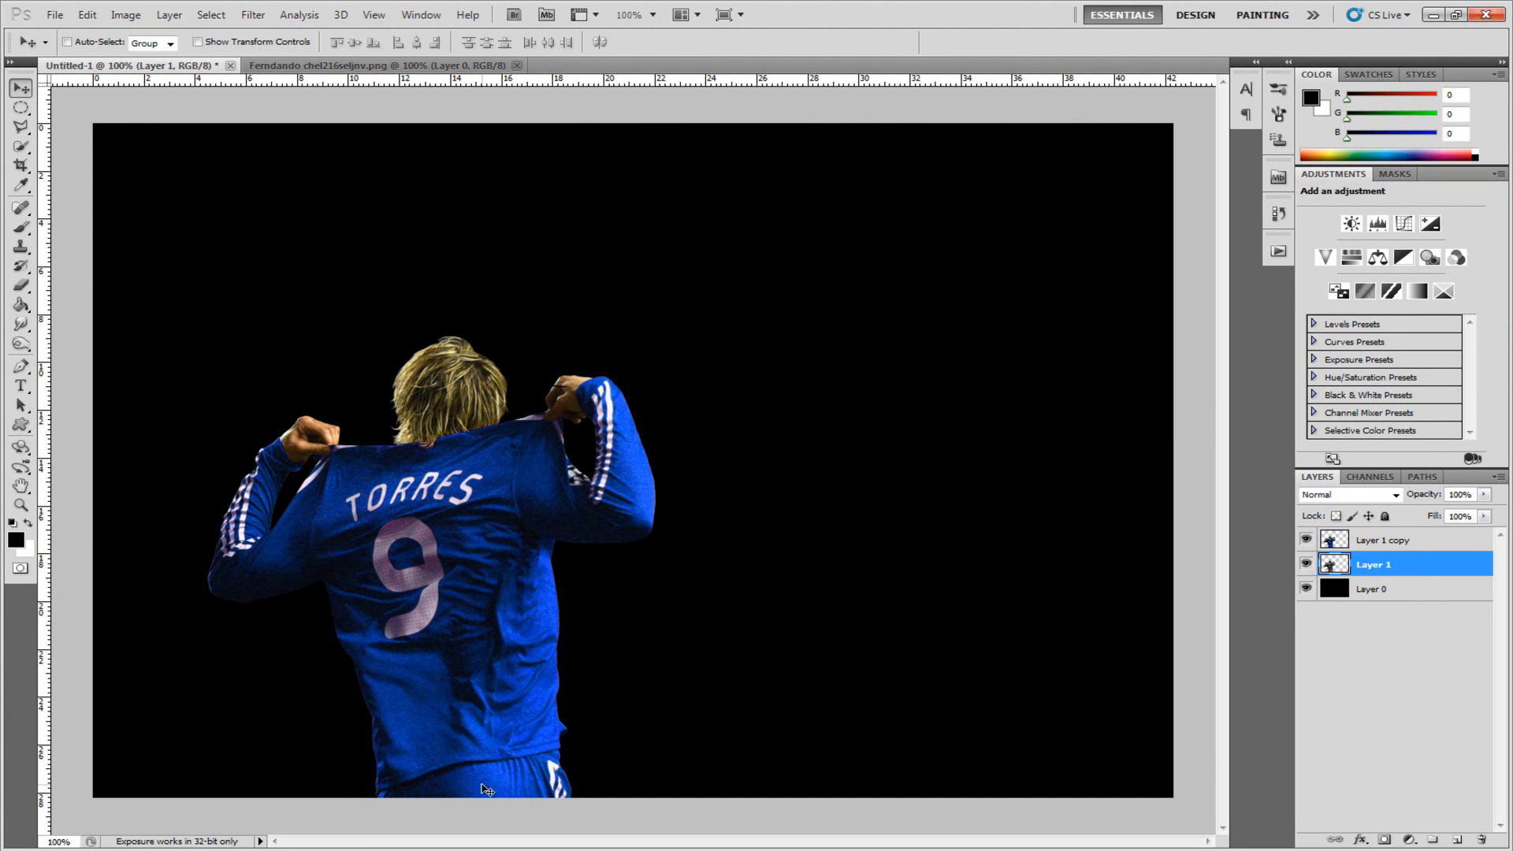
pyautogui.click(1375, 655)
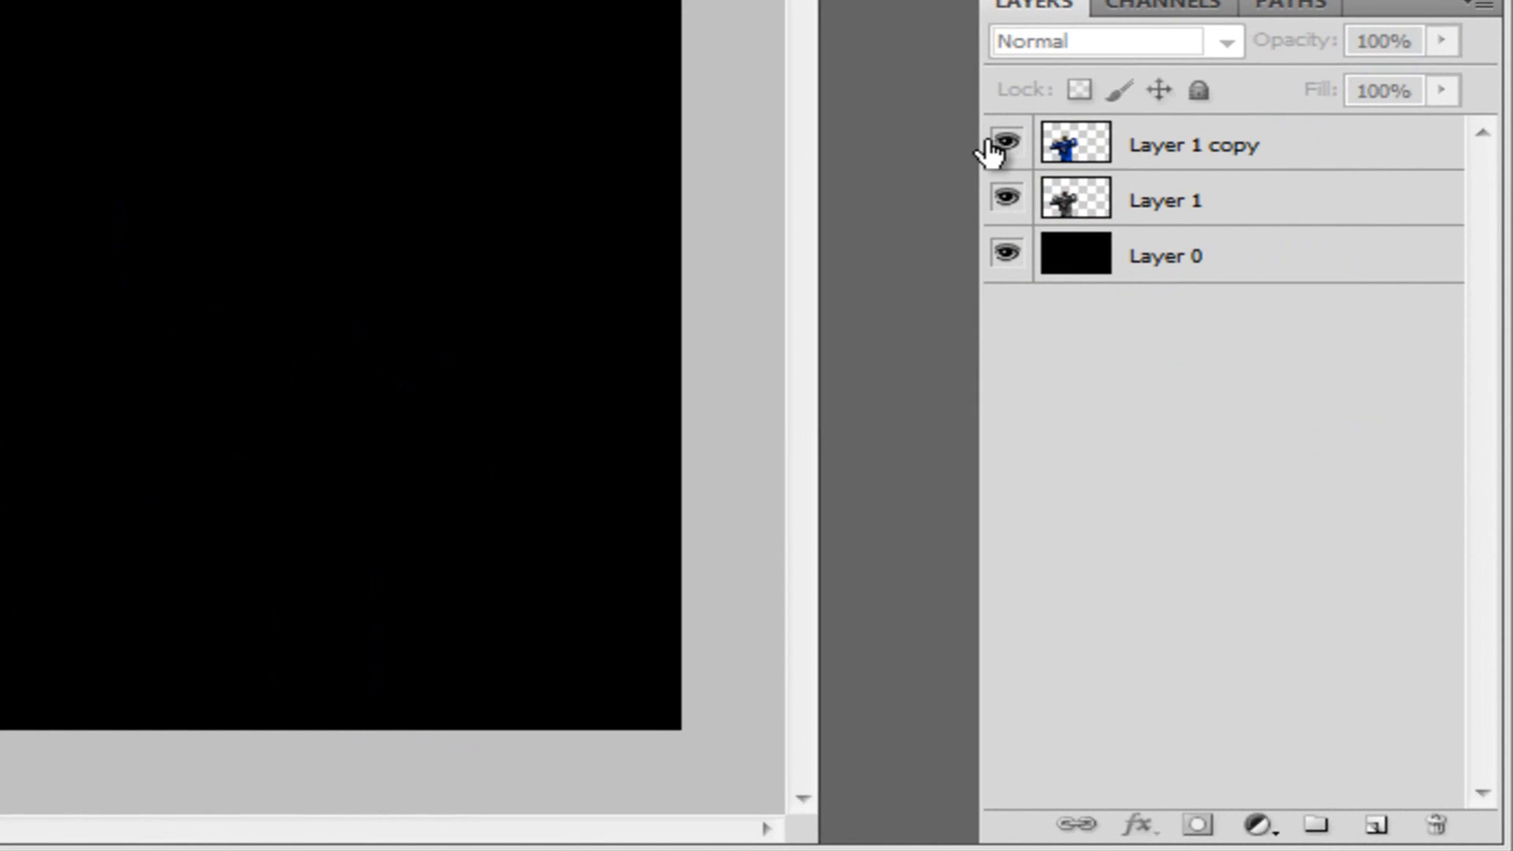
pyautogui.click(1007, 143)
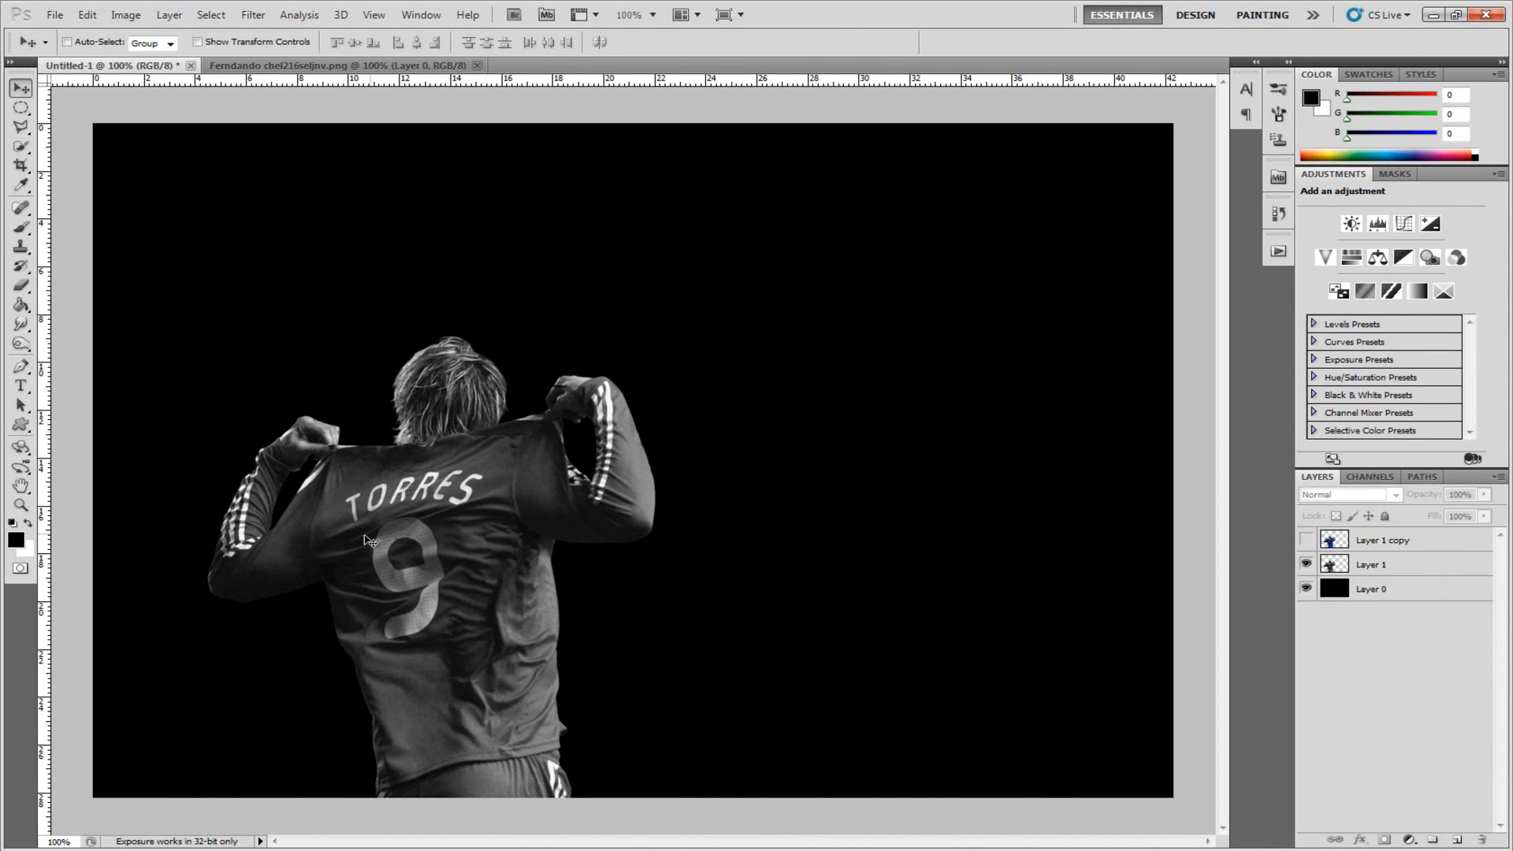
pyautogui.click(1306, 540)
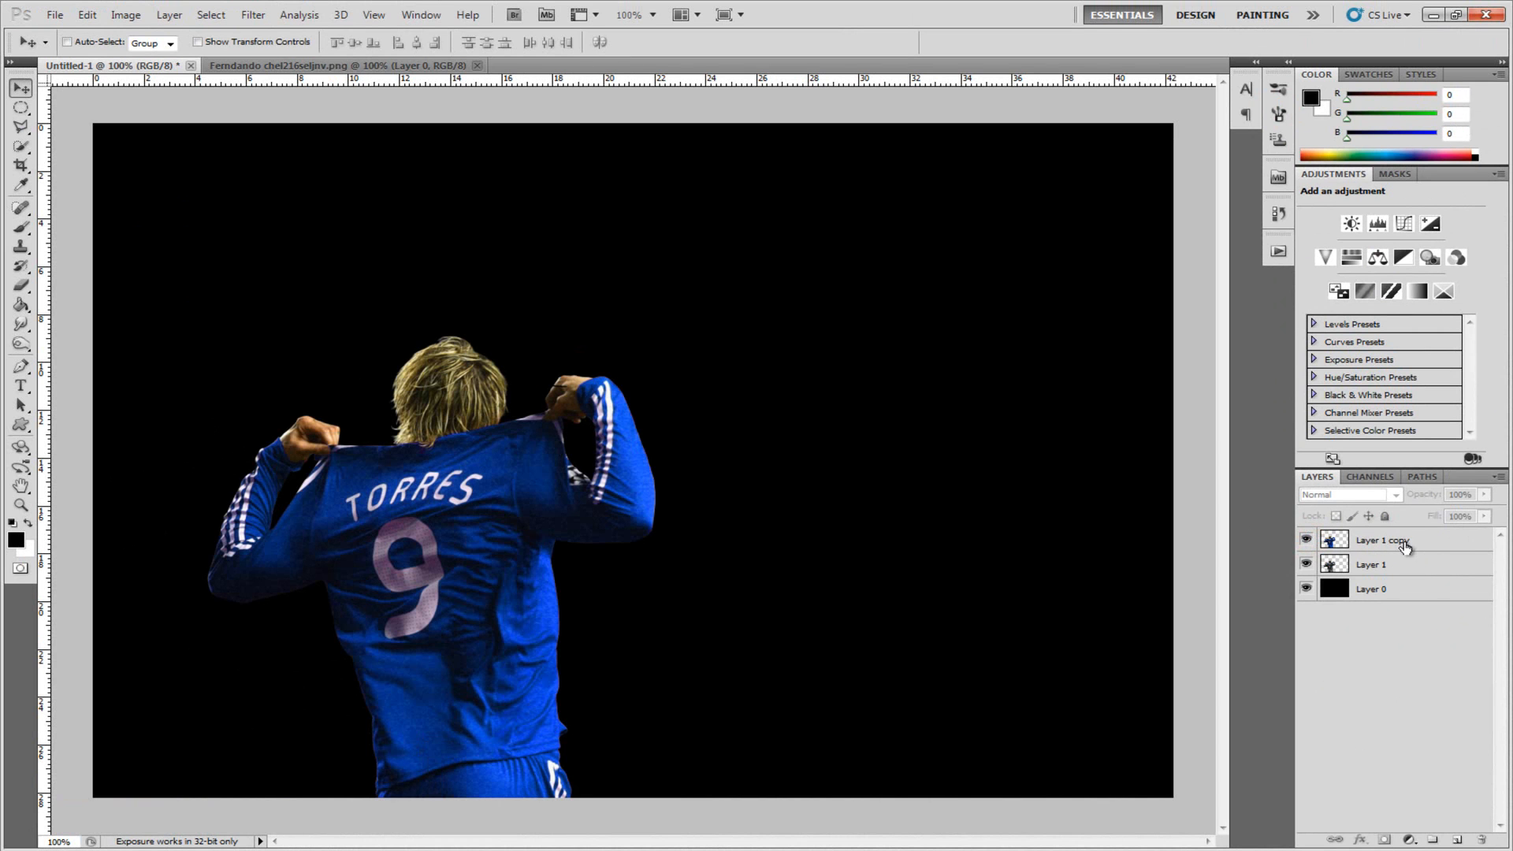
# Enlarge the grayscale player on Layer 1 with Free Transform toward the canvas's upper left, and shift it slightly left behind the colored player.
pyautogui.click(1407, 564)
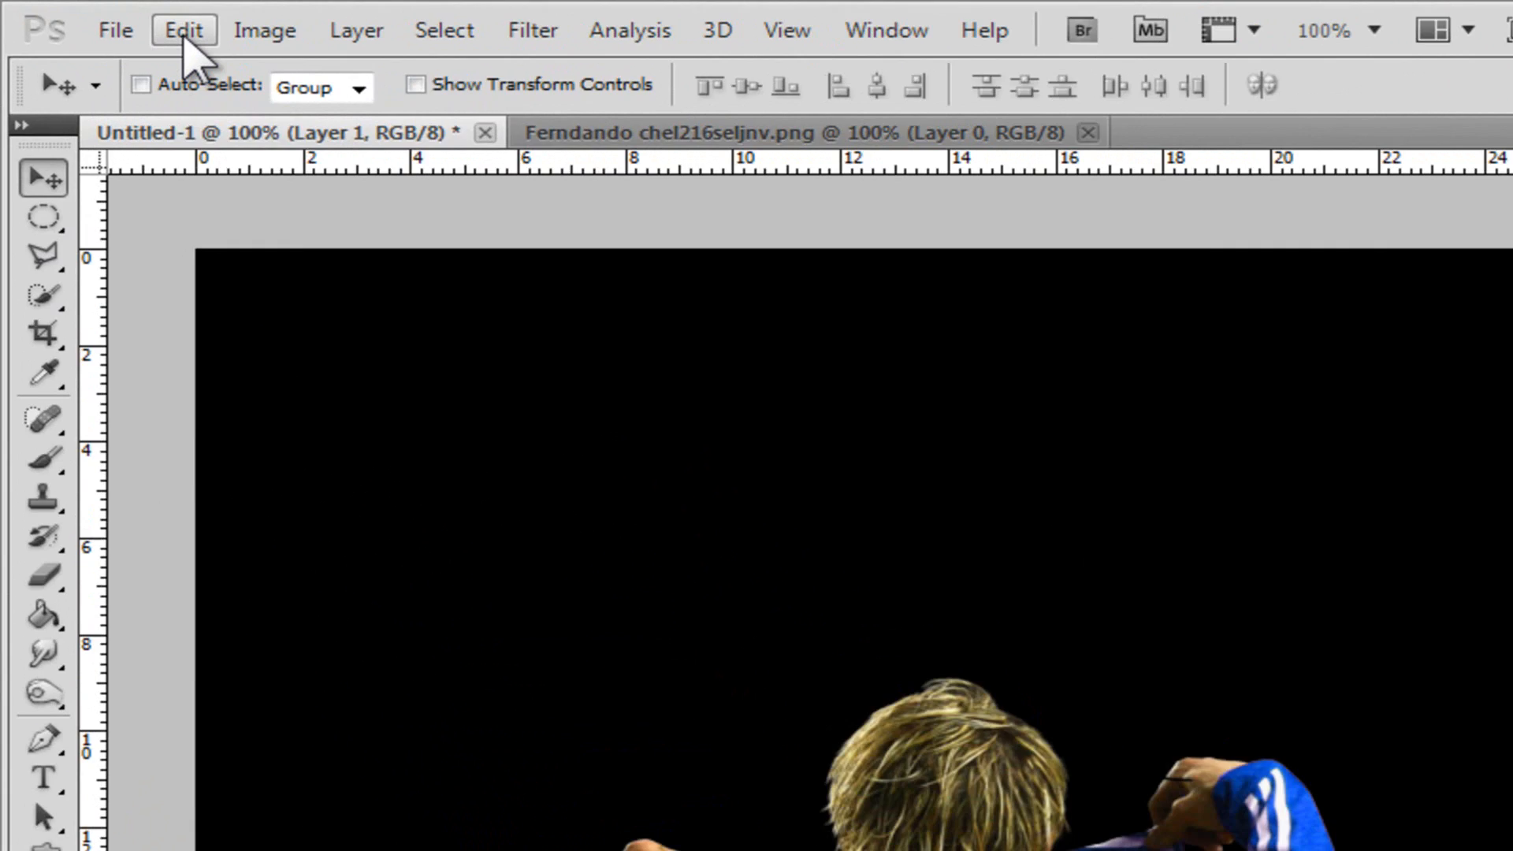
pyautogui.click(86, 16)
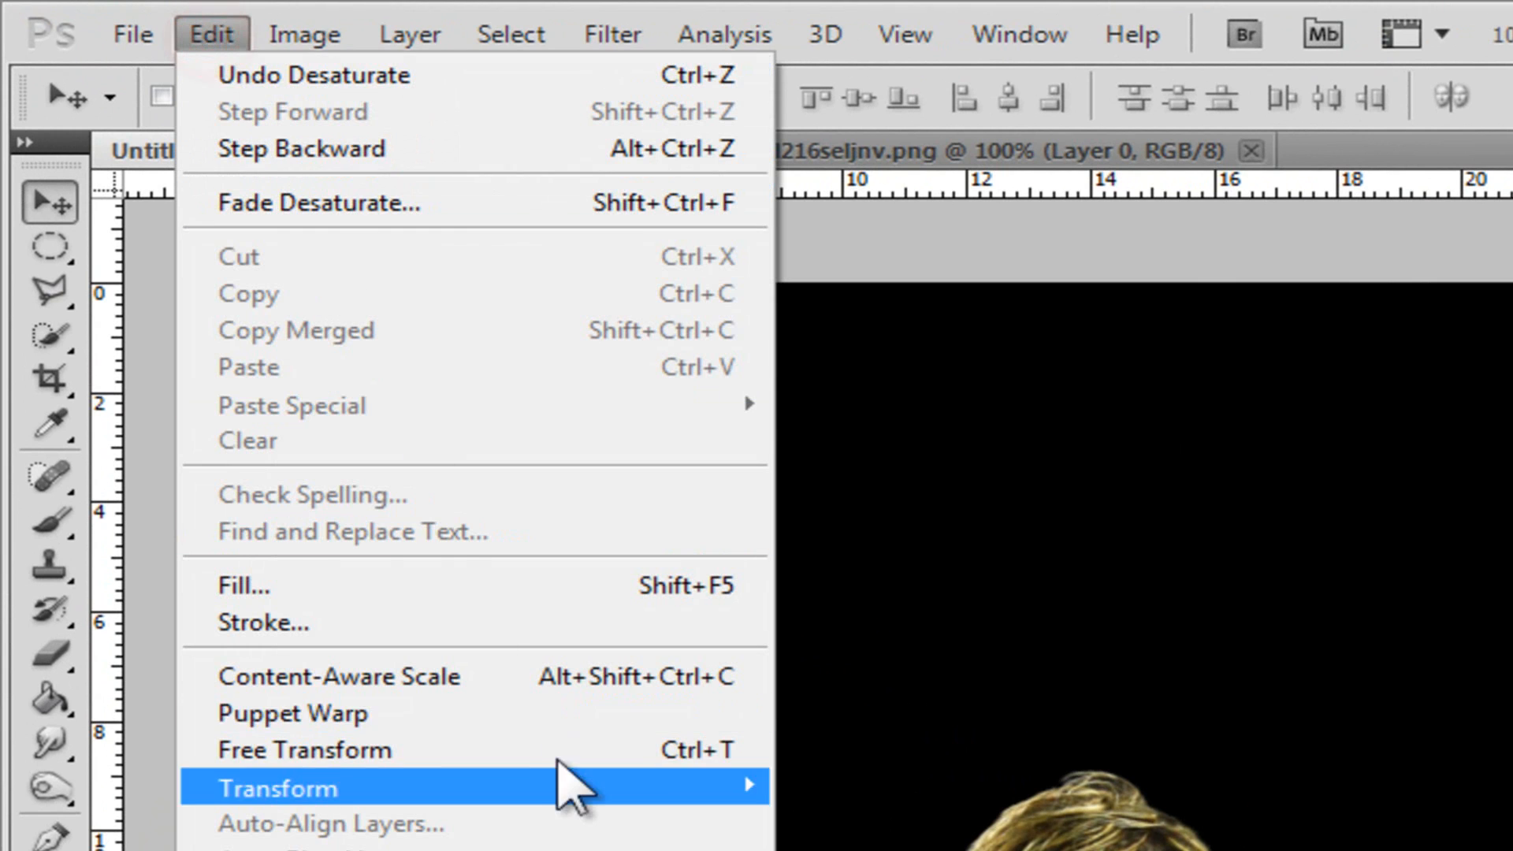
pyautogui.click(523, 750)
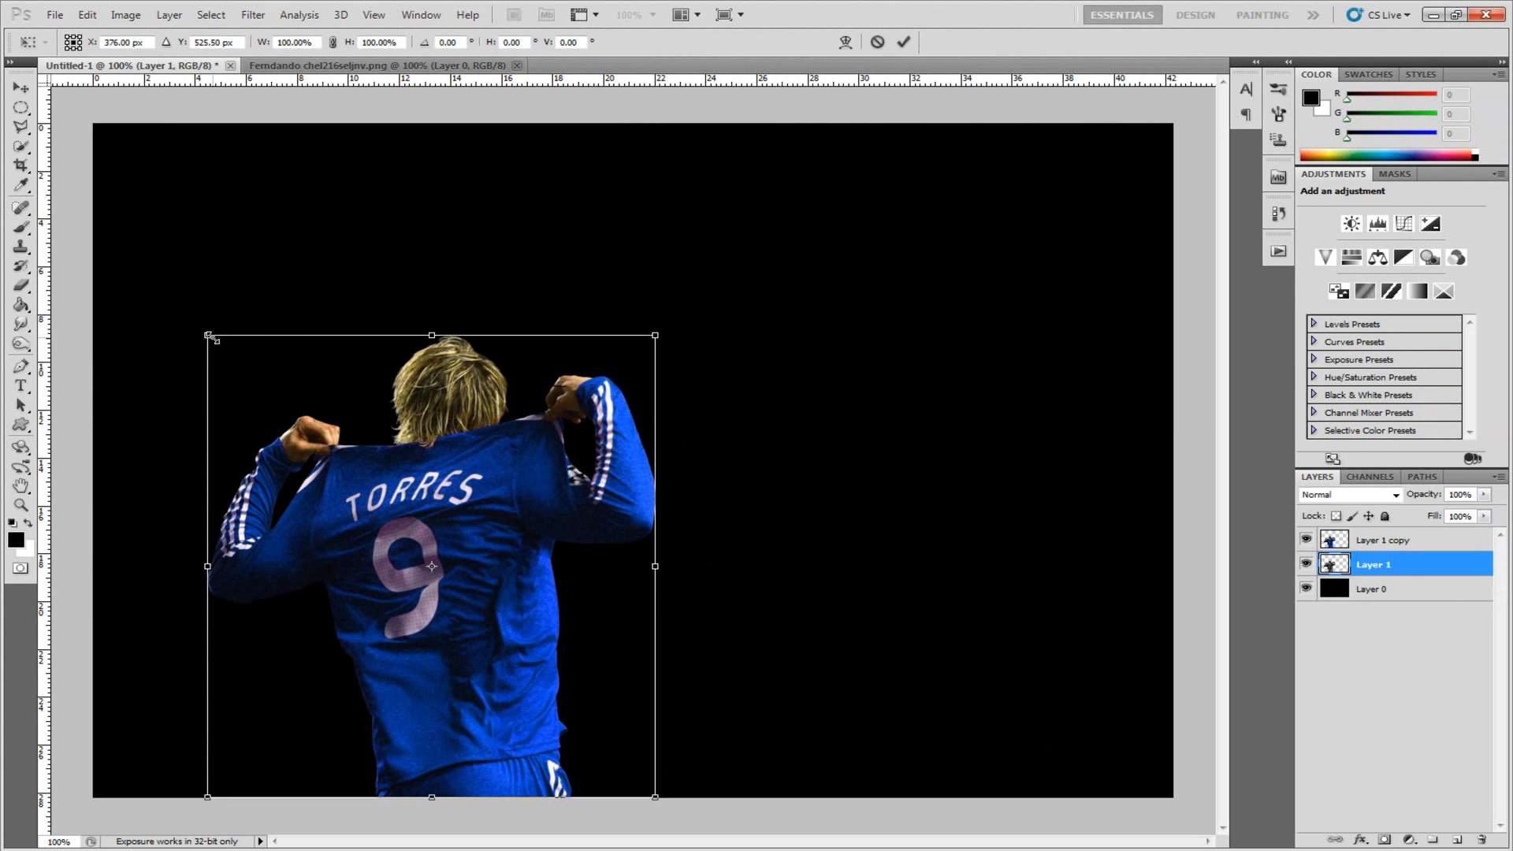
pyautogui.moveTo(210, 338); pyautogui.dragTo(57, 181)
pyautogui.press('Return')
pyautogui.moveTo(407, 398); pyautogui.dragTo(383, 395)
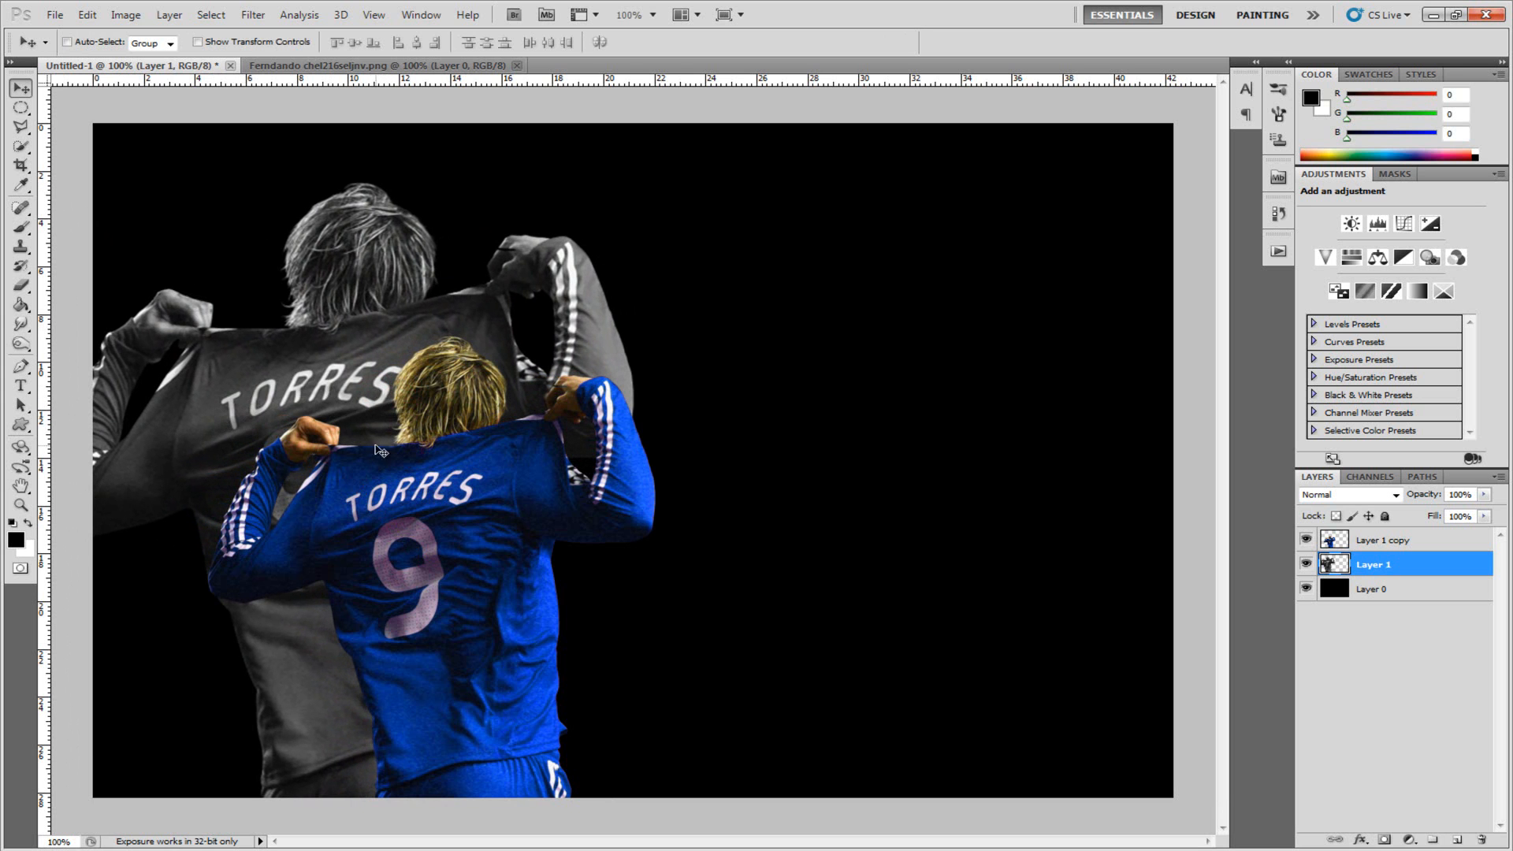
pyautogui.click(1403, 645)
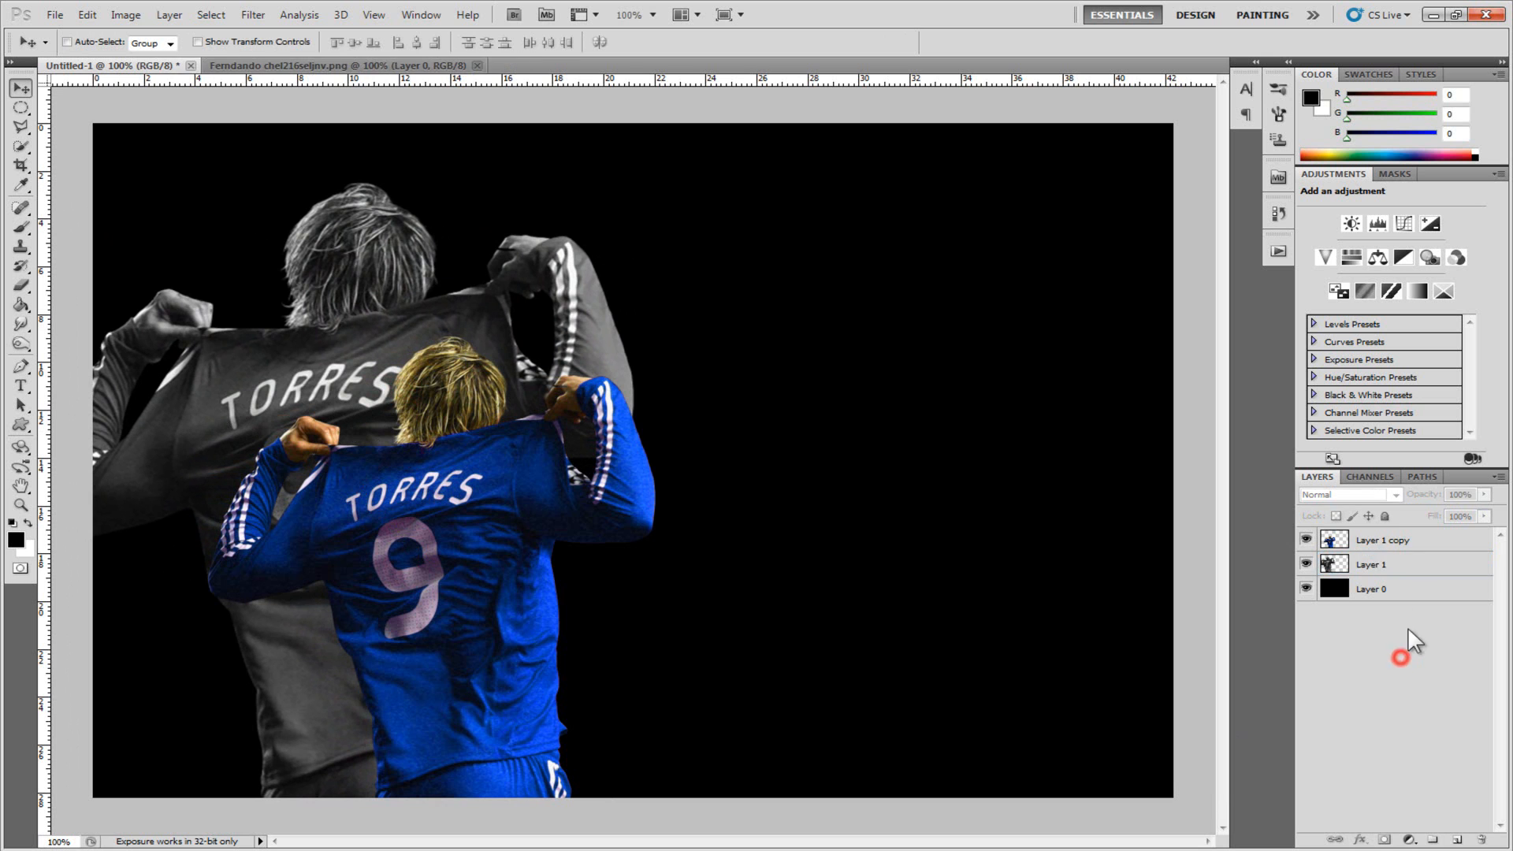
# Set the opacity of the grayscale player's layer, Layer 1, to 60%.
pyautogui.click(1391, 561)
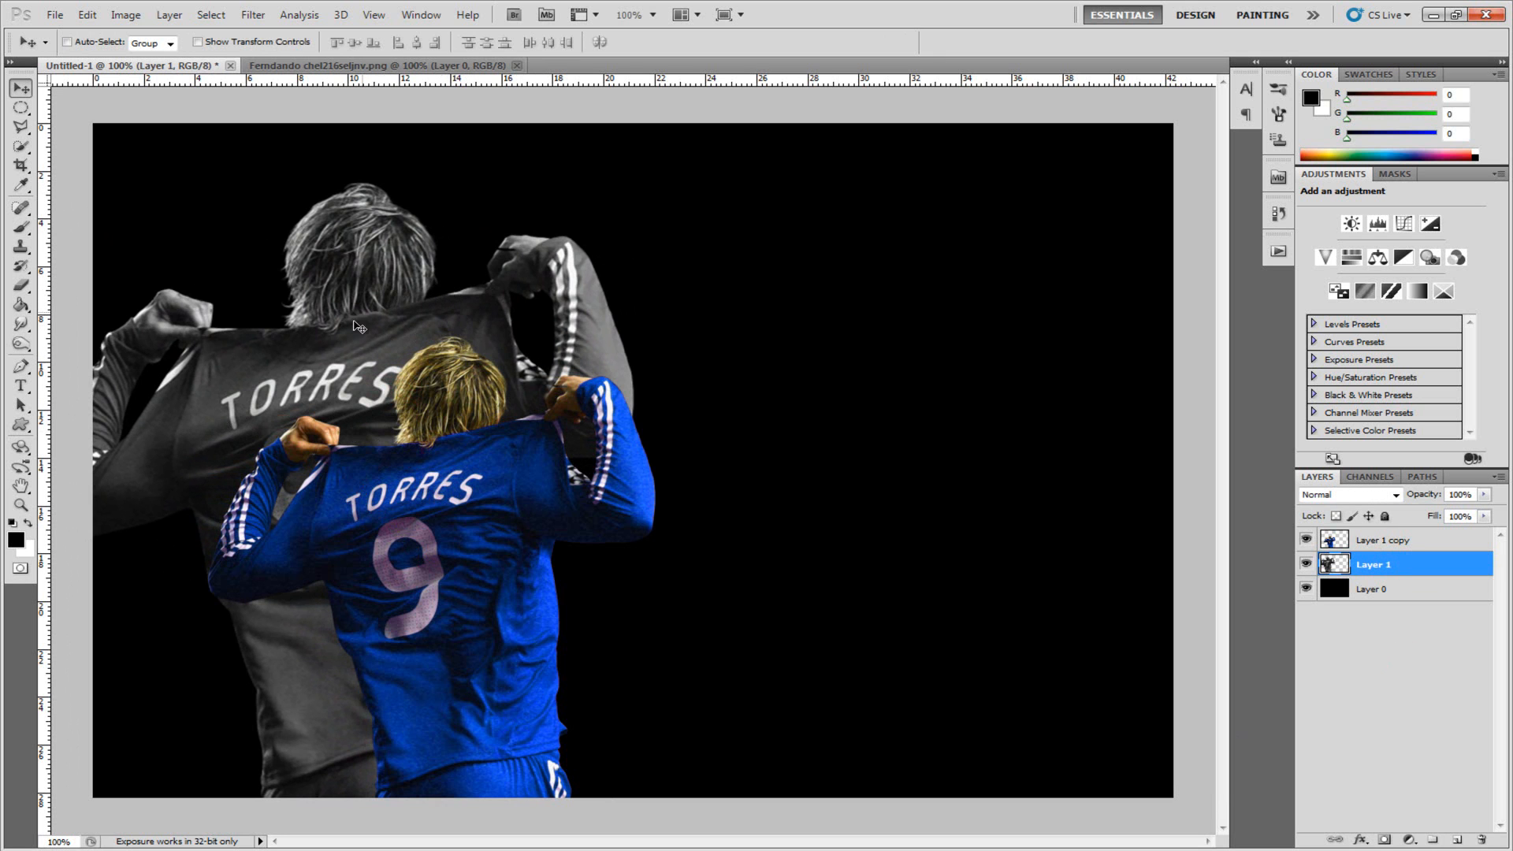
pyautogui.click(1467, 496)
pyautogui.write('60')
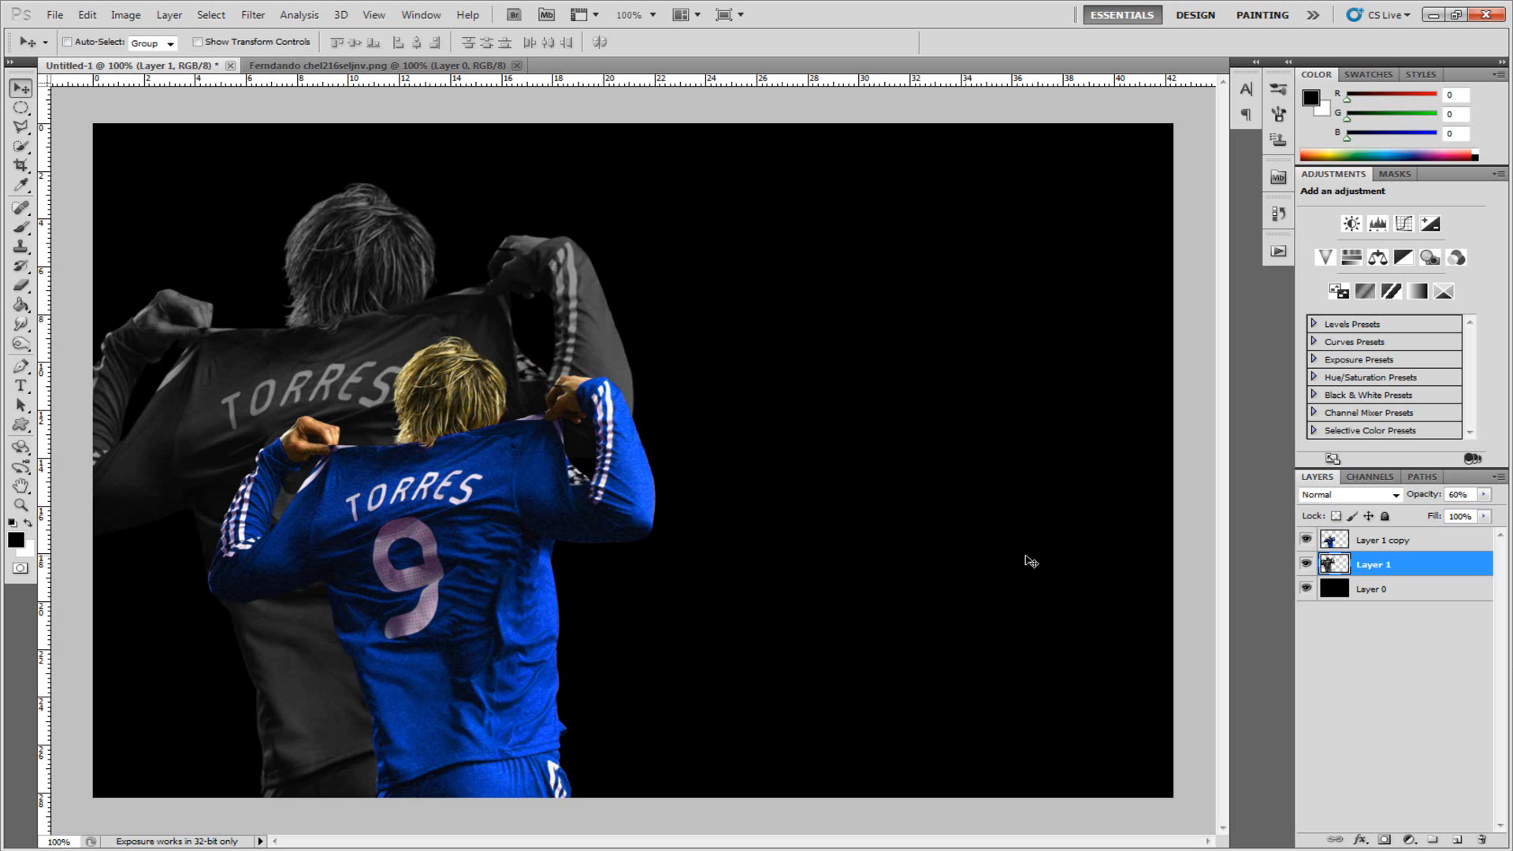
pyautogui.click(1419, 643)
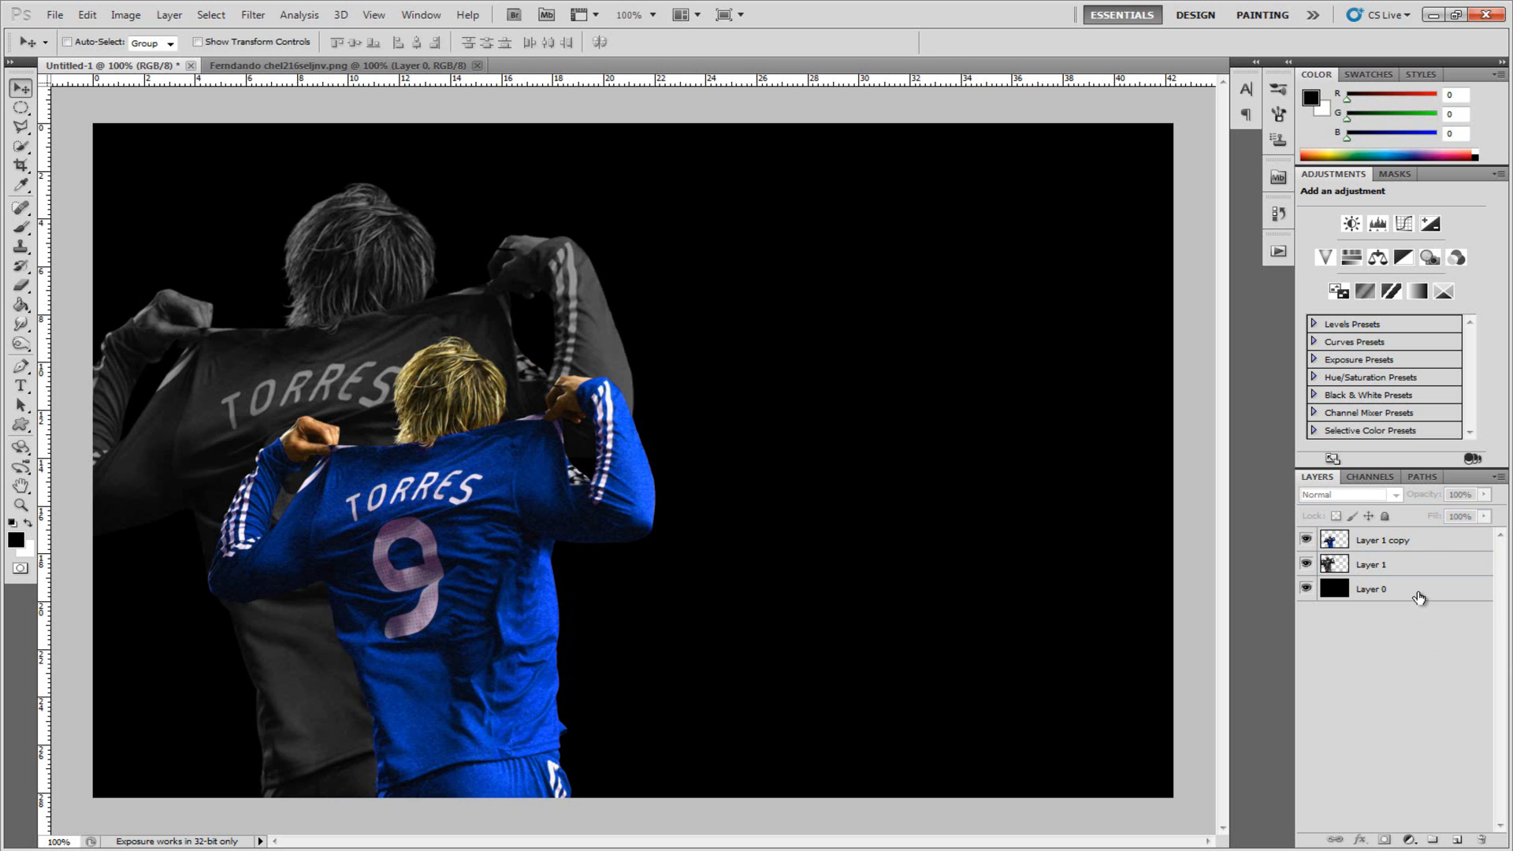
# Add the text "Fernando" above the player layers in the canvas's upper right area, using AcmeFont Regular at 72 pt.
pyautogui.click(1412, 549)
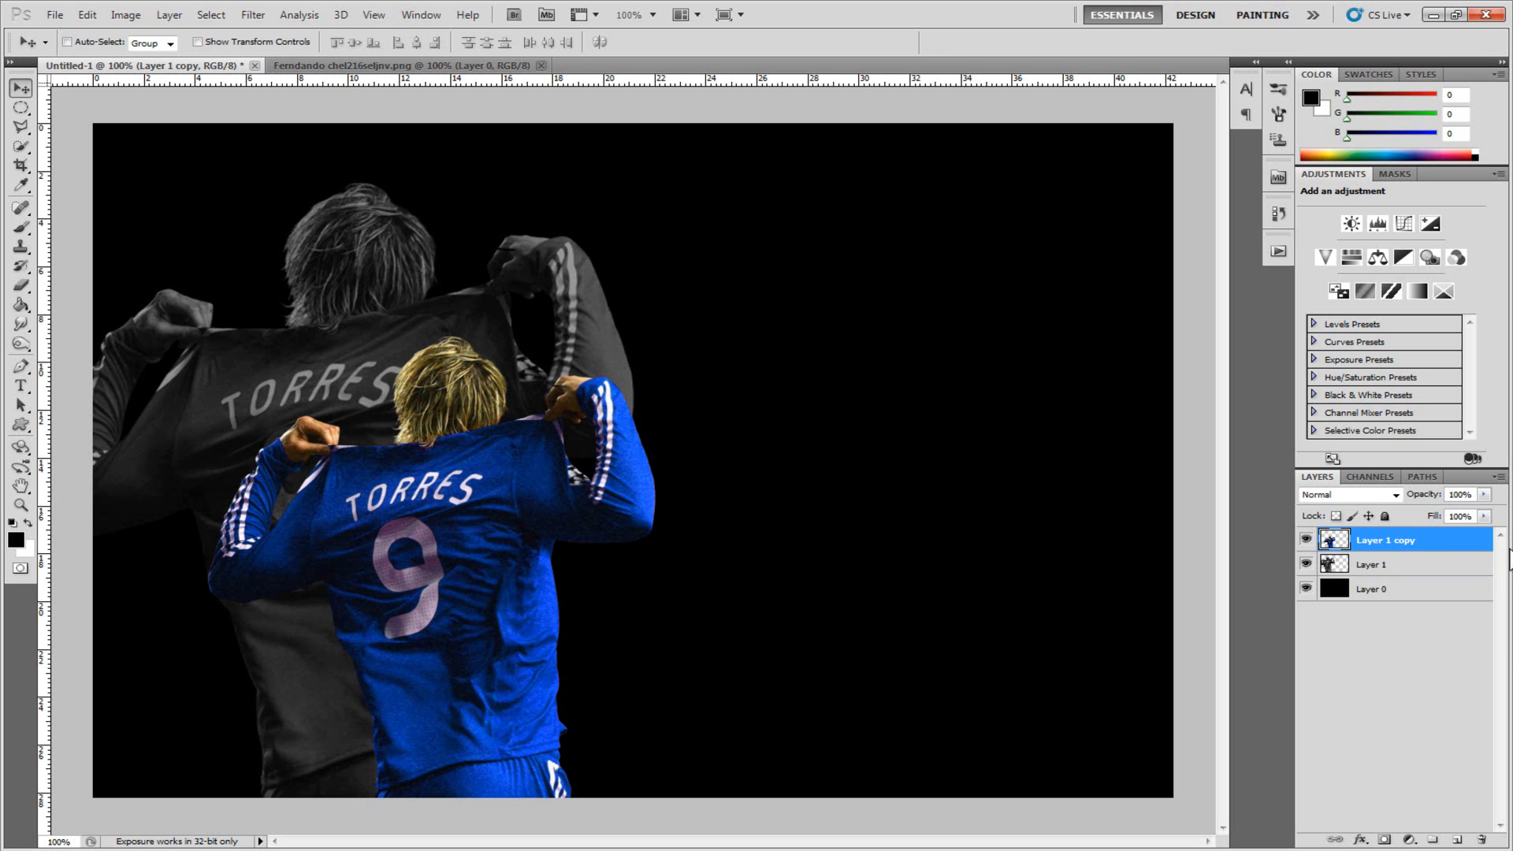
pyautogui.click(21, 386)
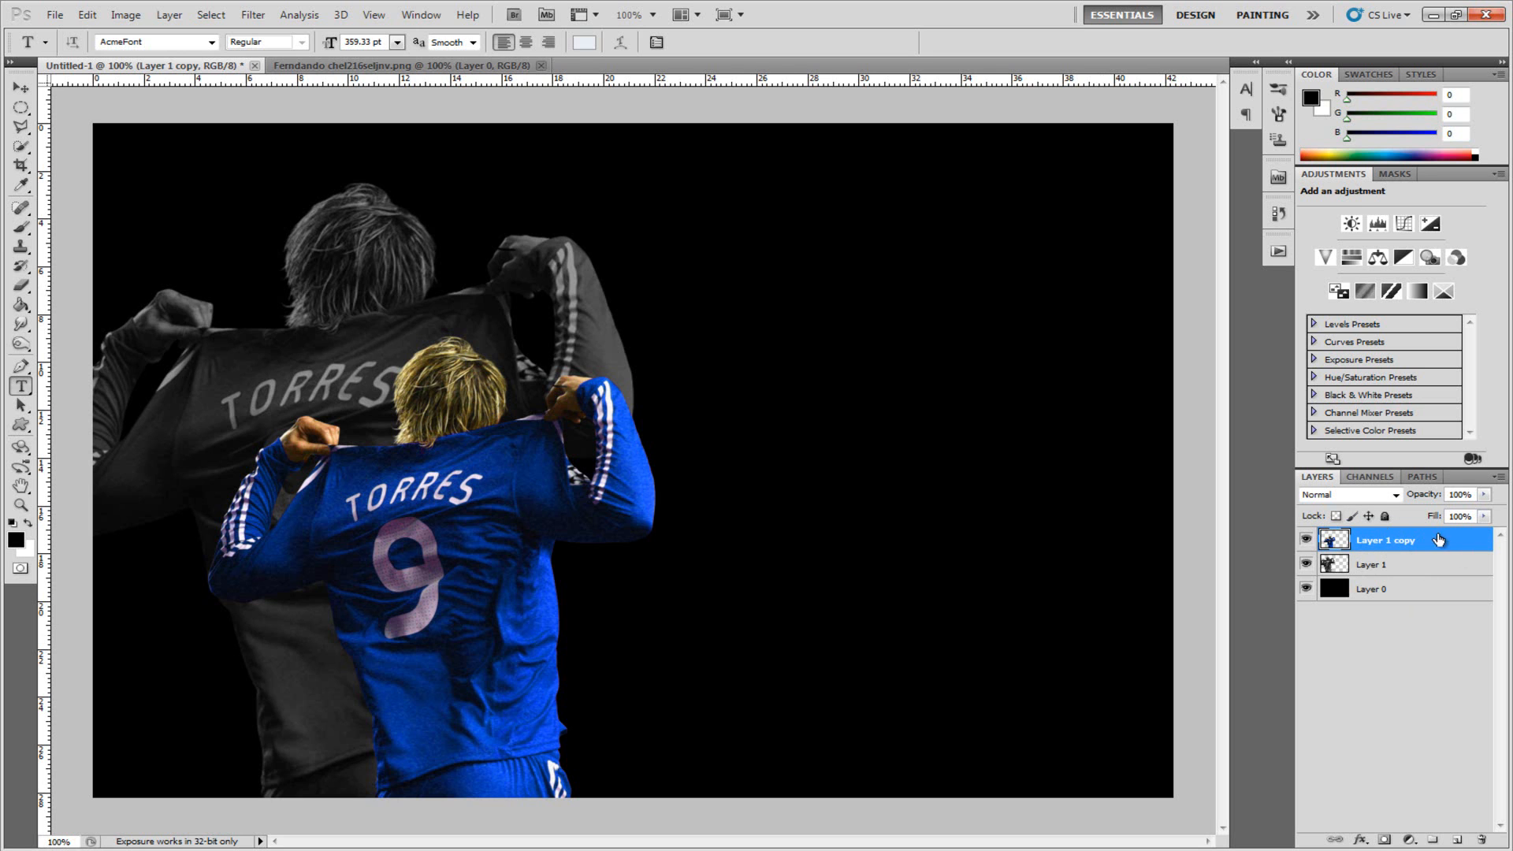
pyautogui.click(704, 246)
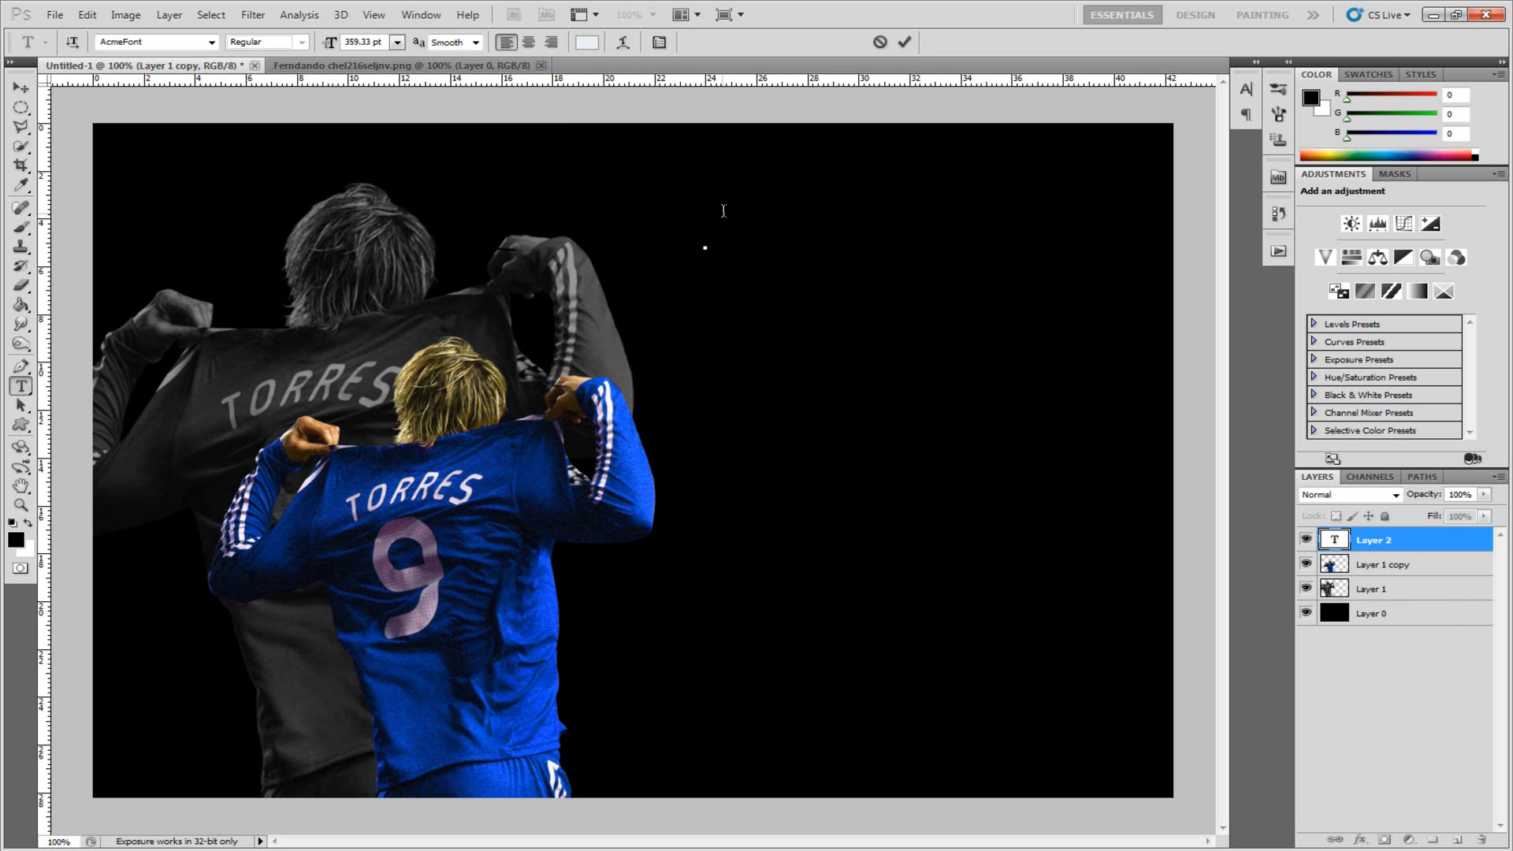
pyautogui.click(398, 42)
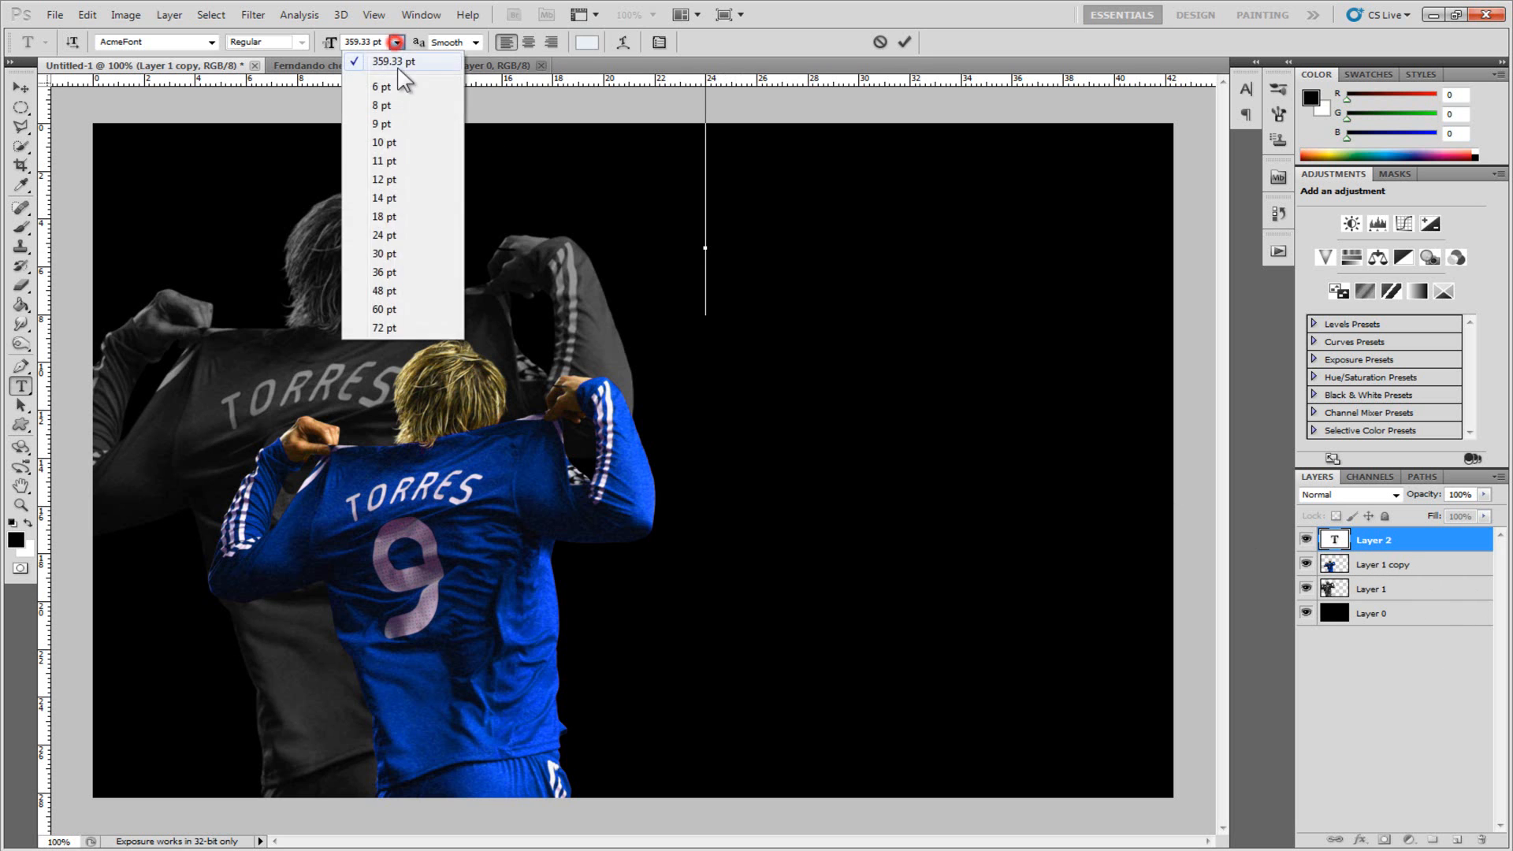
pyautogui.click(399, 322)
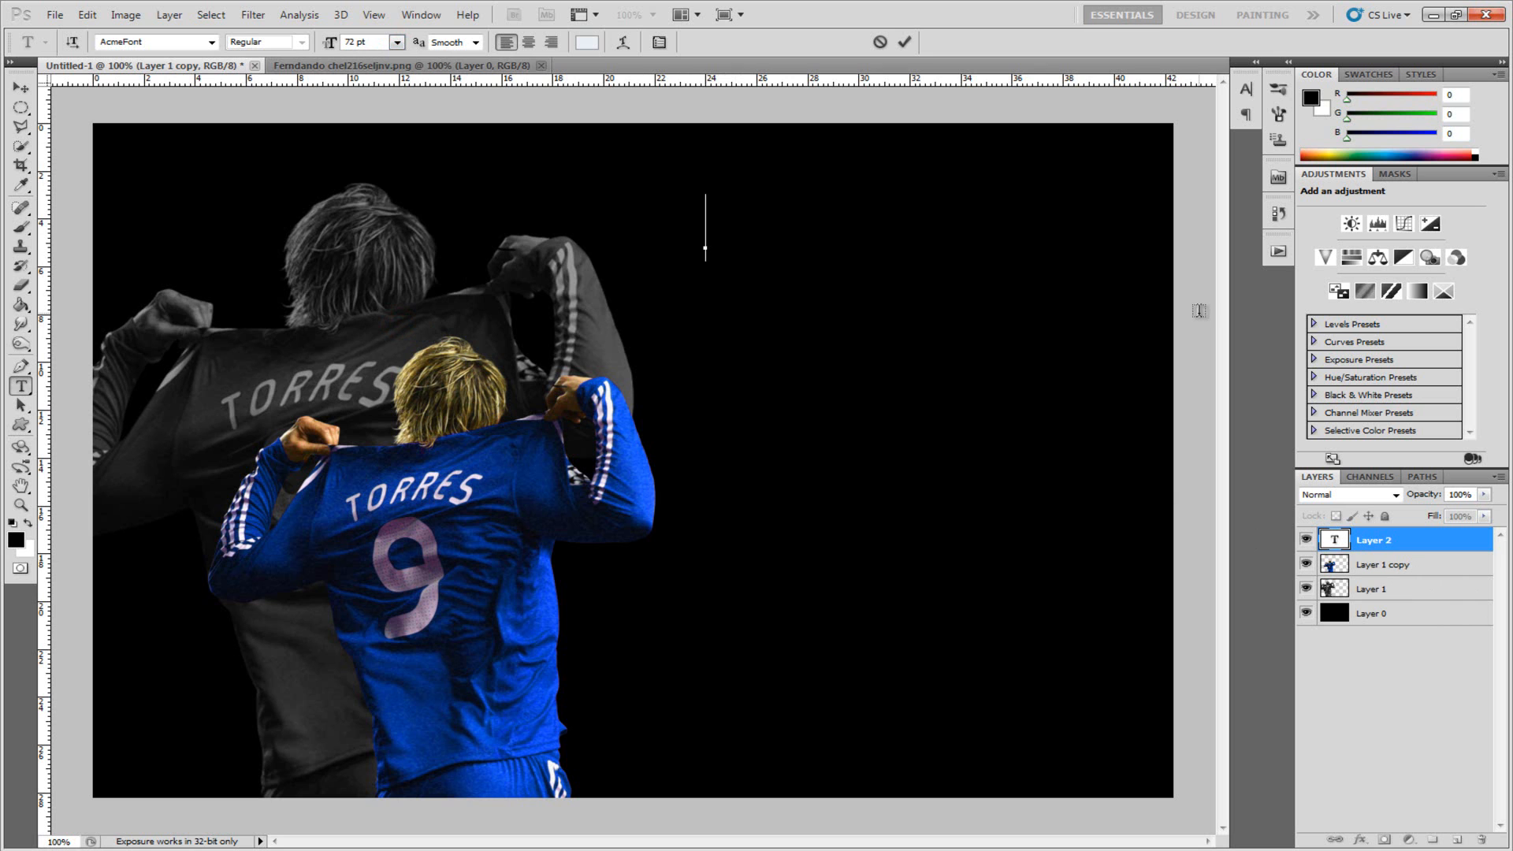
pyautogui.write('Fernando')
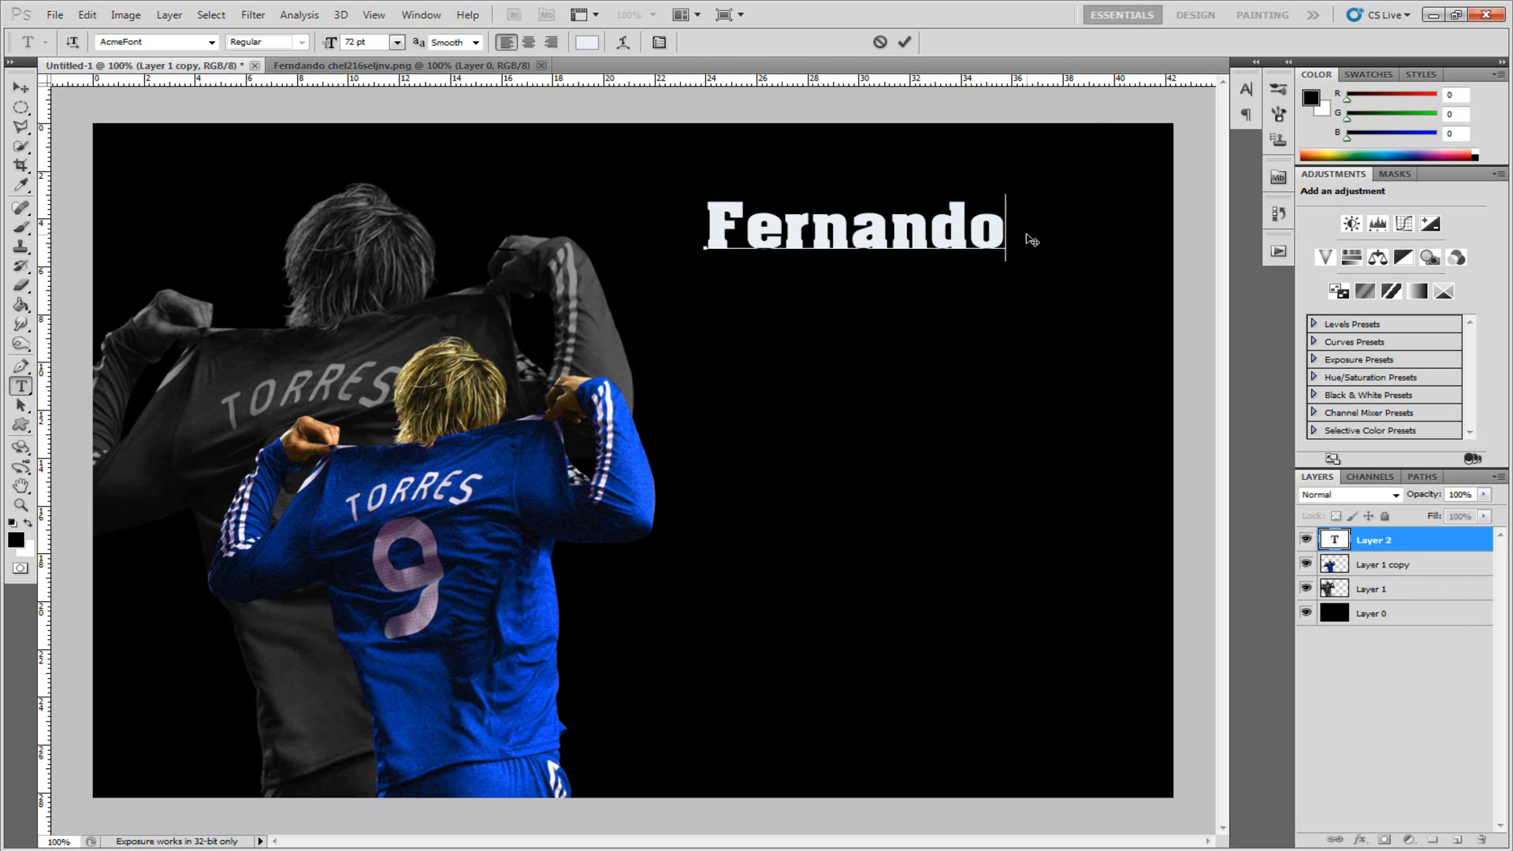
# Color the "Fernando" text pure white (RGB 255, 255, 255) and shift it slightly up and to the right.
pyautogui.doubleClick(1010, 230)
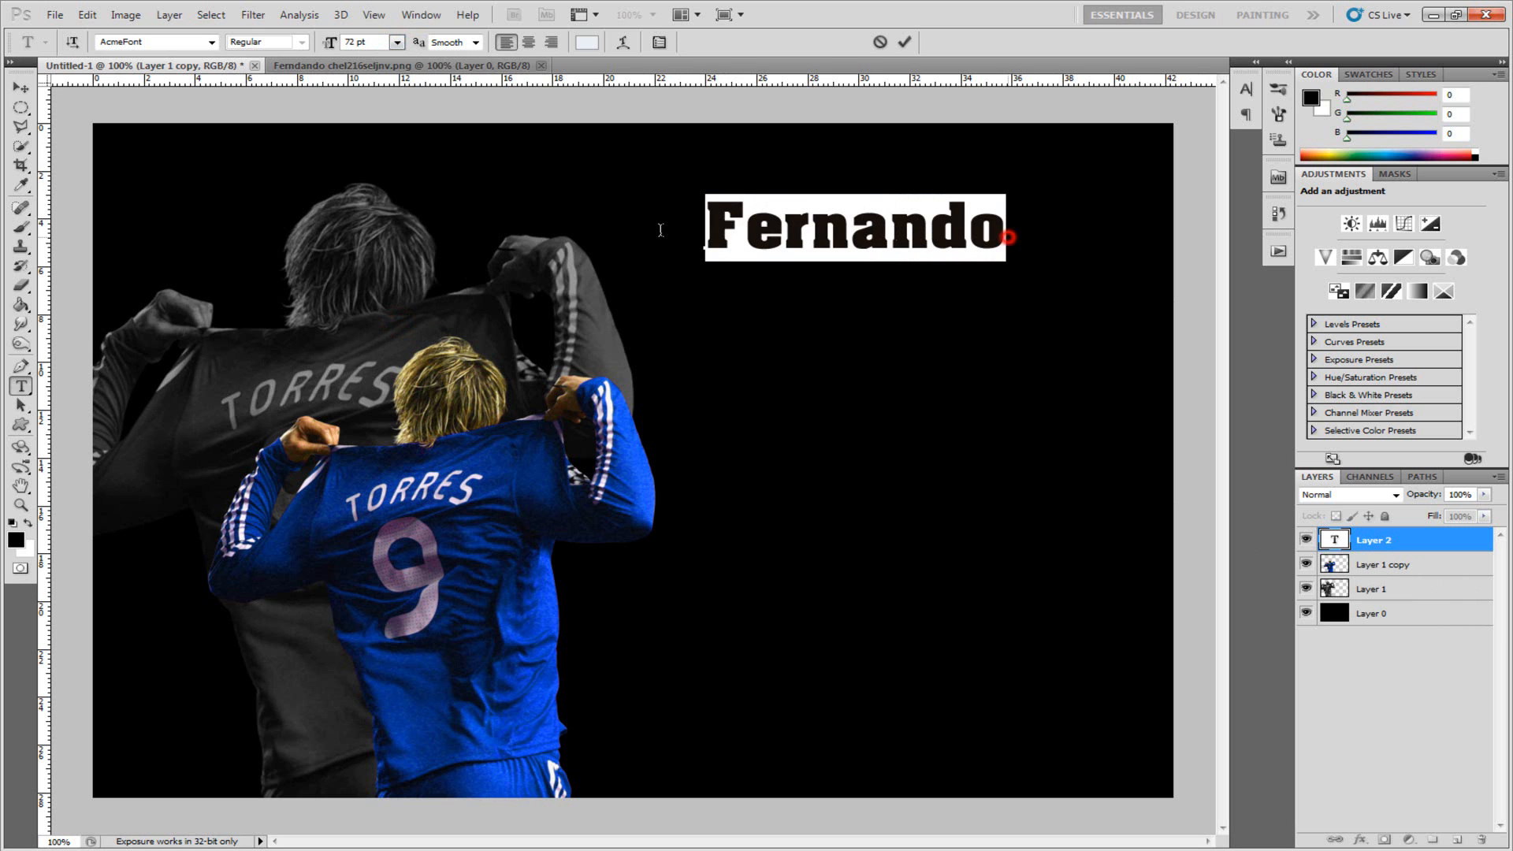
pyautogui.click(27, 522)
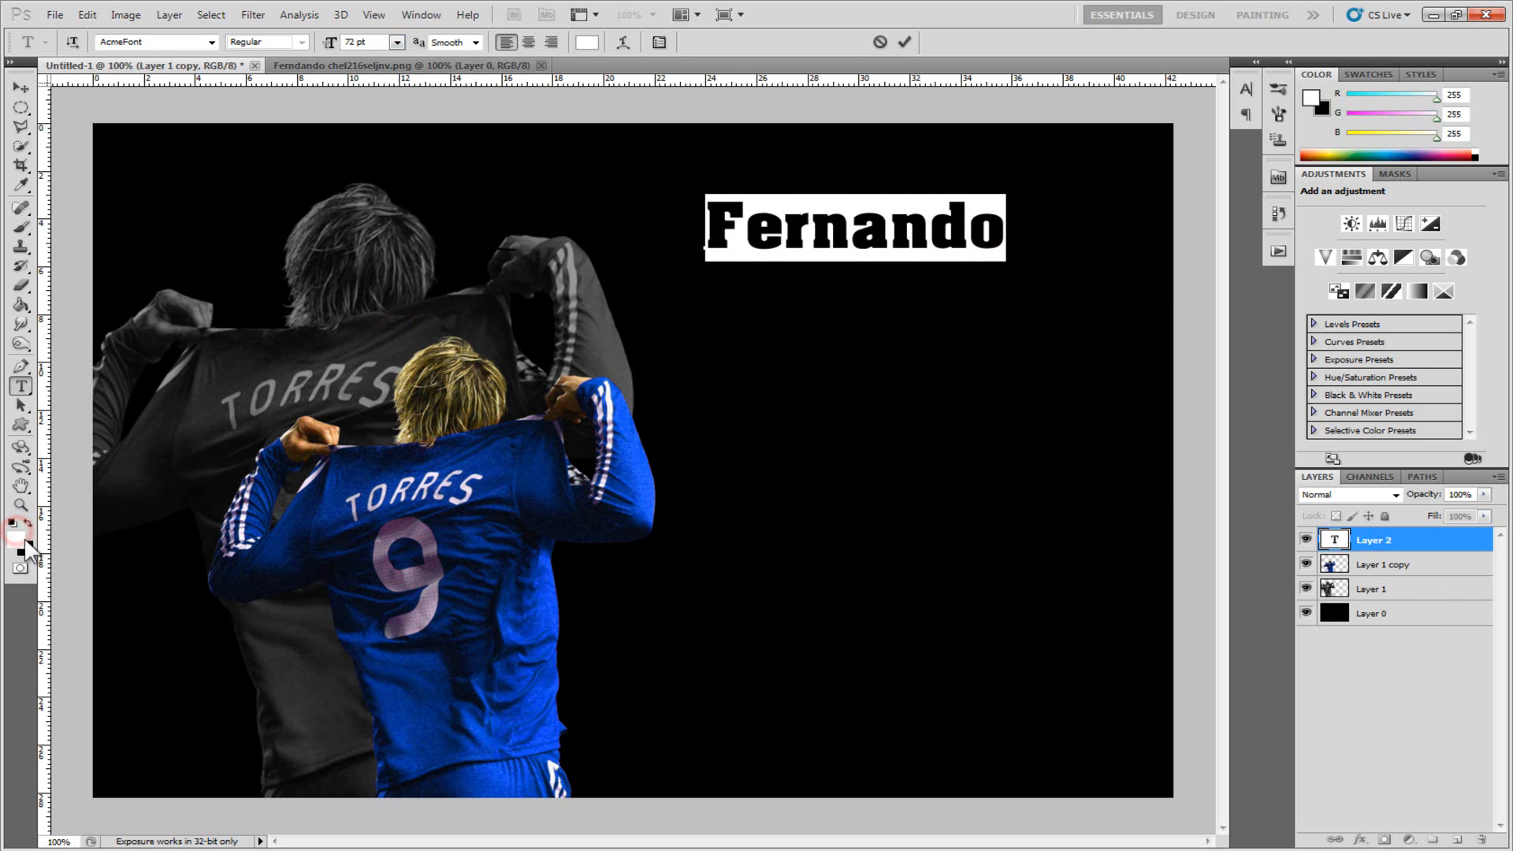
pyautogui.click(27, 542)
pyautogui.click(796, 231)
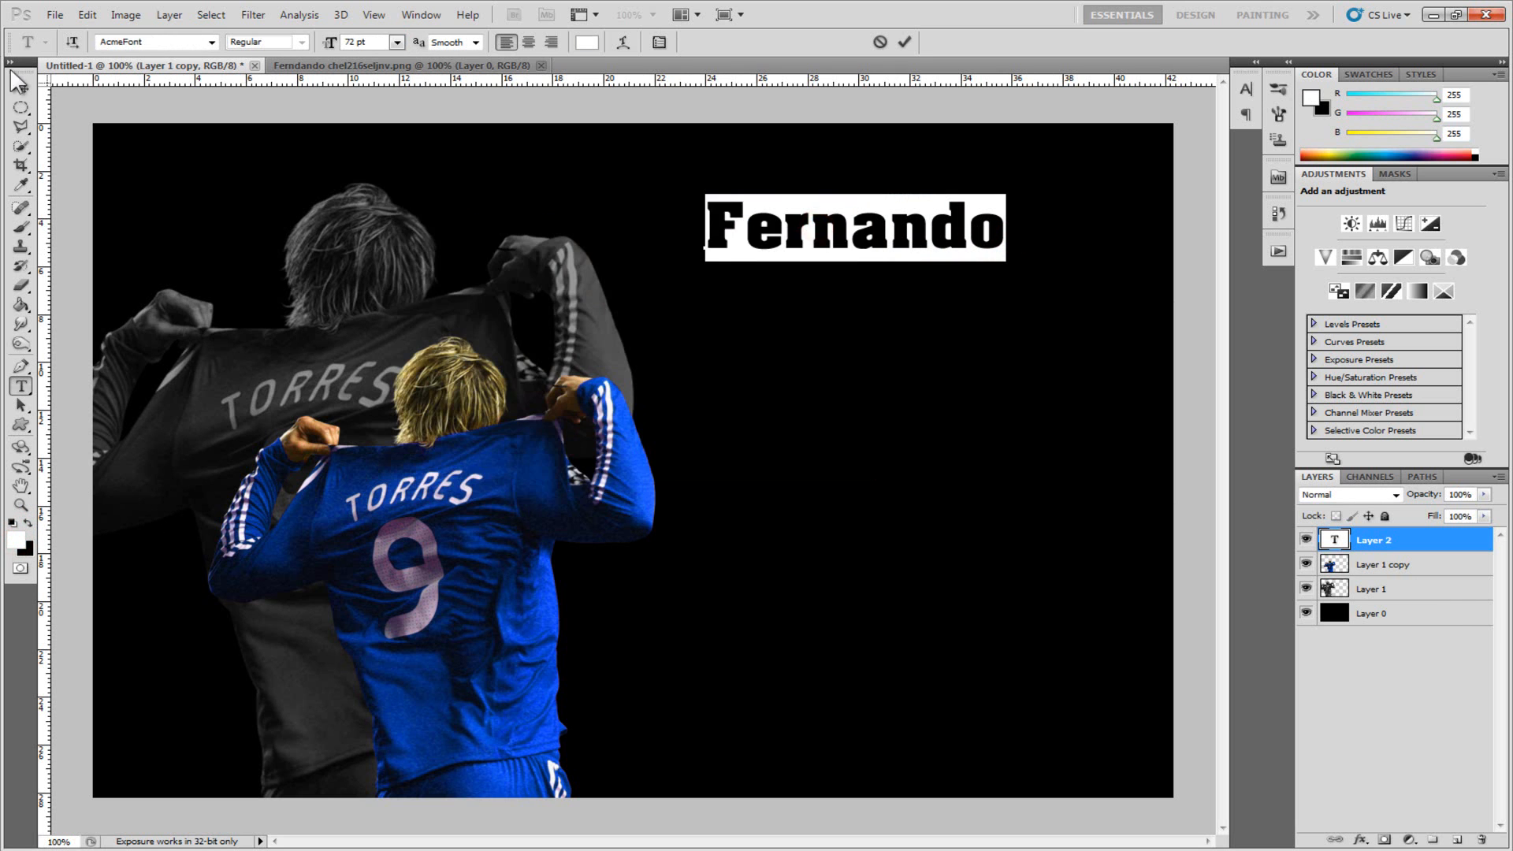
pyautogui.click(21, 89)
pyautogui.moveTo(837, 251)
pyautogui.mouseDown()
pyautogui.moveTo(831, 236)
pyautogui.moveTo(847, 237)
pyautogui.mouseUp()
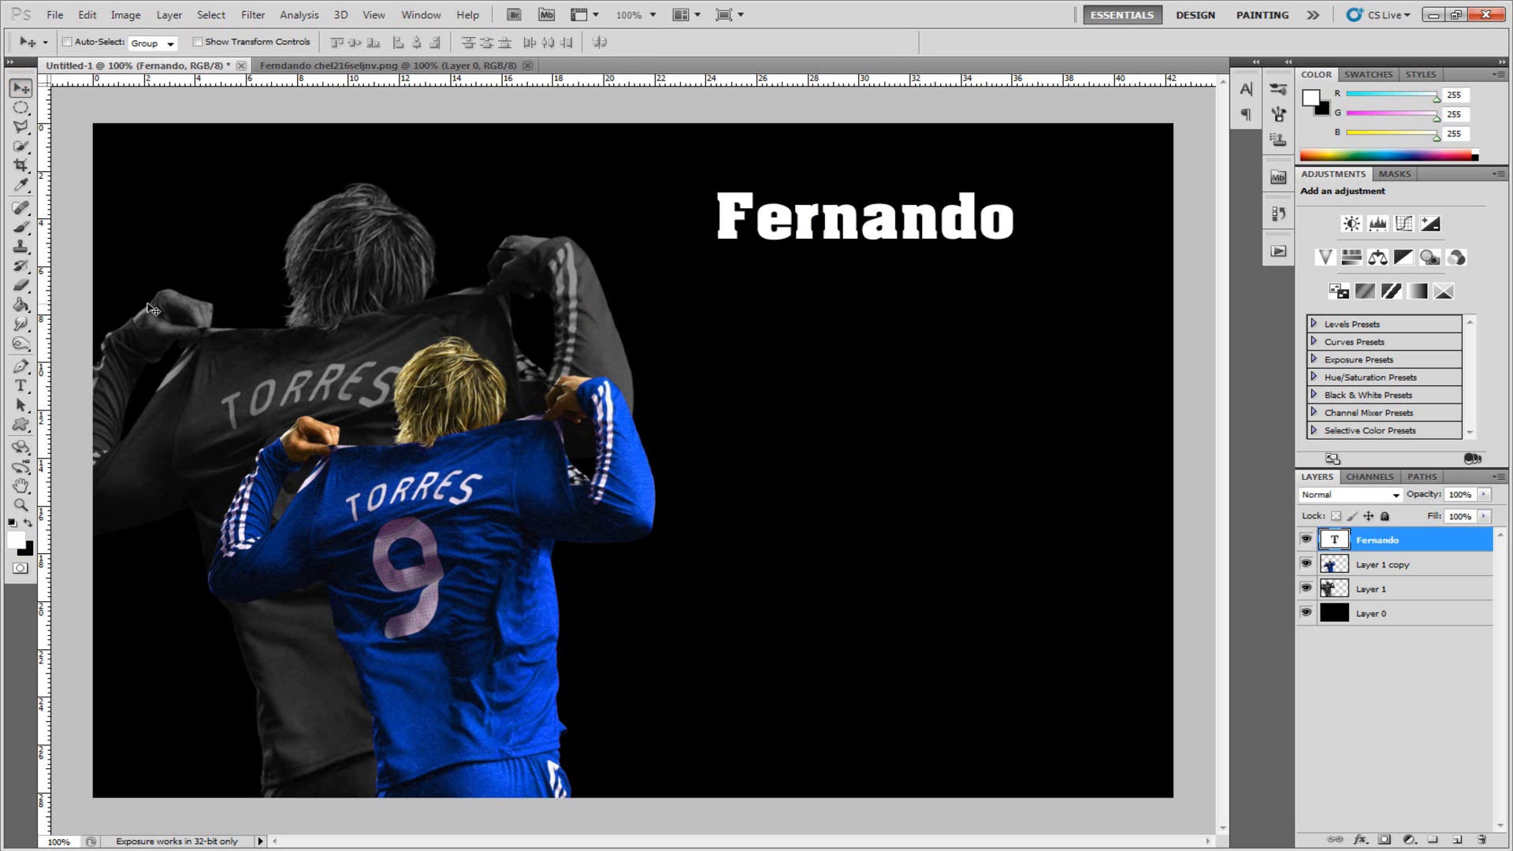
# Add a separate white 72 pt text layer reading "Torres" below "Fernando", to the right of the player.
pyautogui.click(21, 386)
pyautogui.click(697, 436)
pyautogui.write('T')
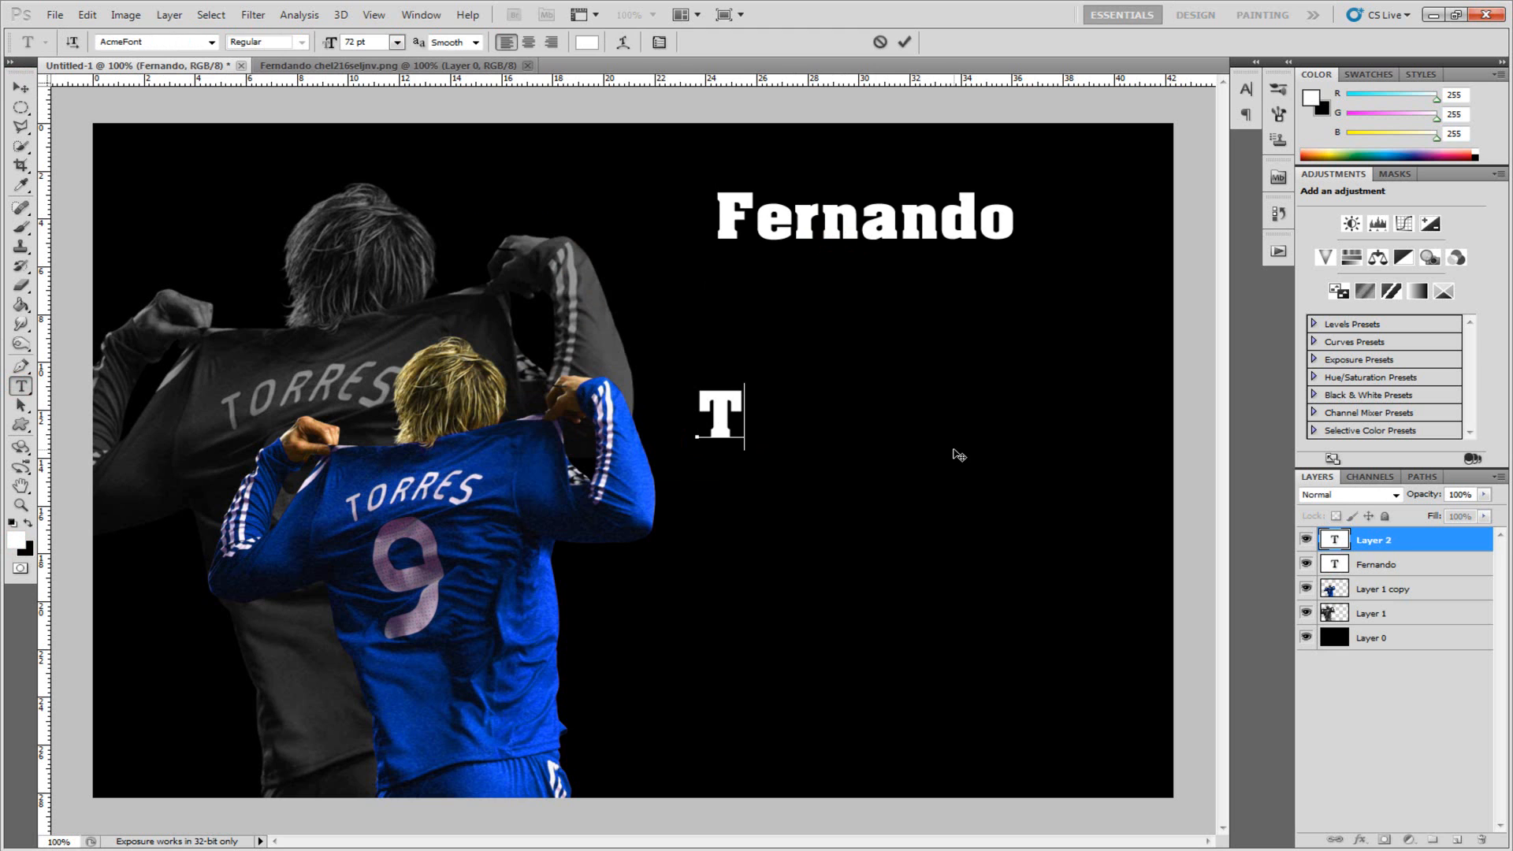
pyautogui.write('orres')
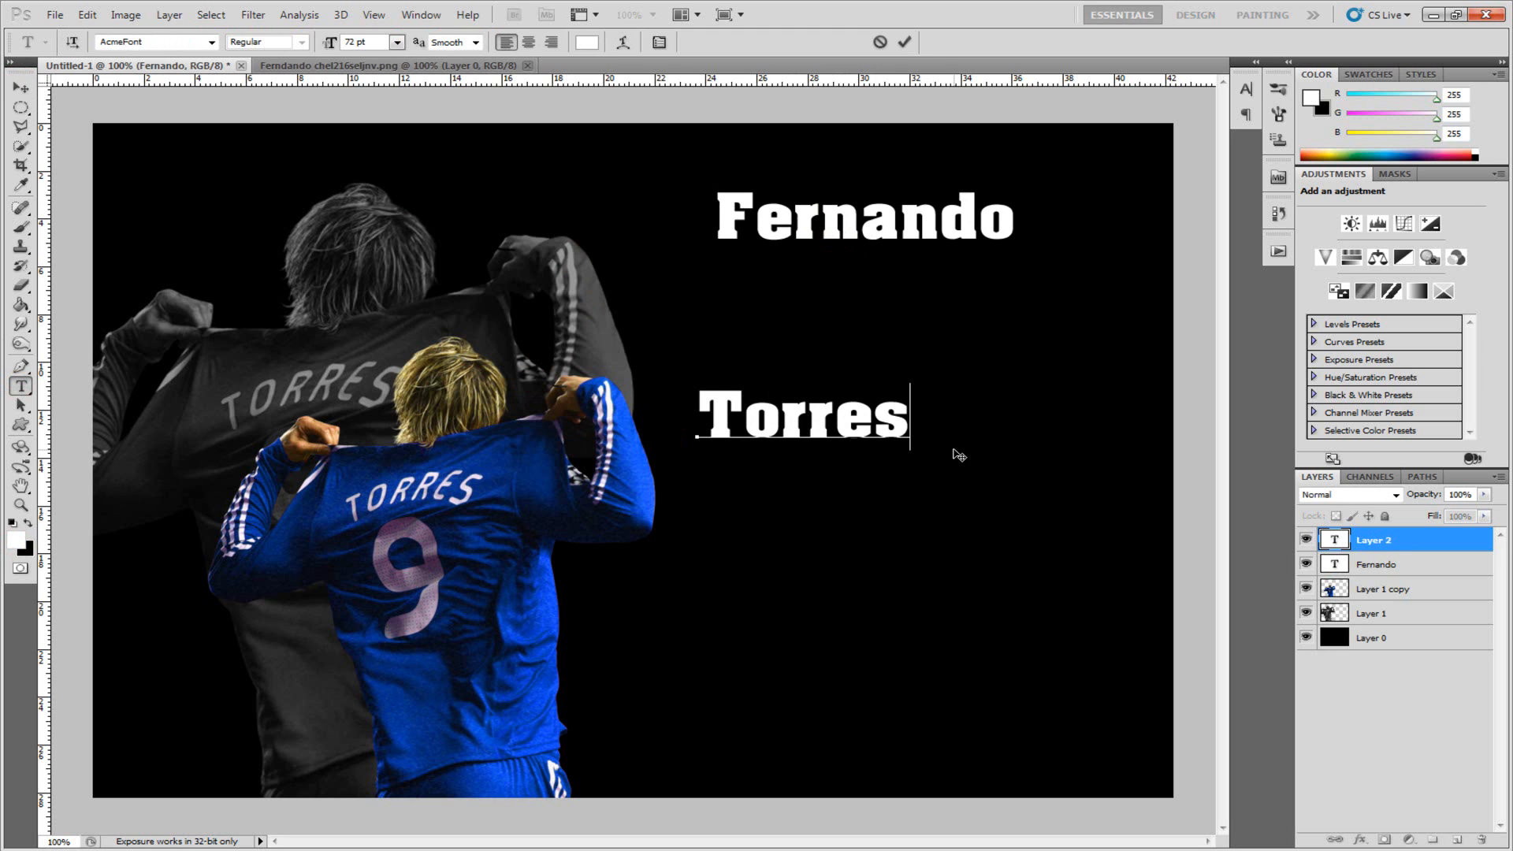
pyautogui.click(28, 87)
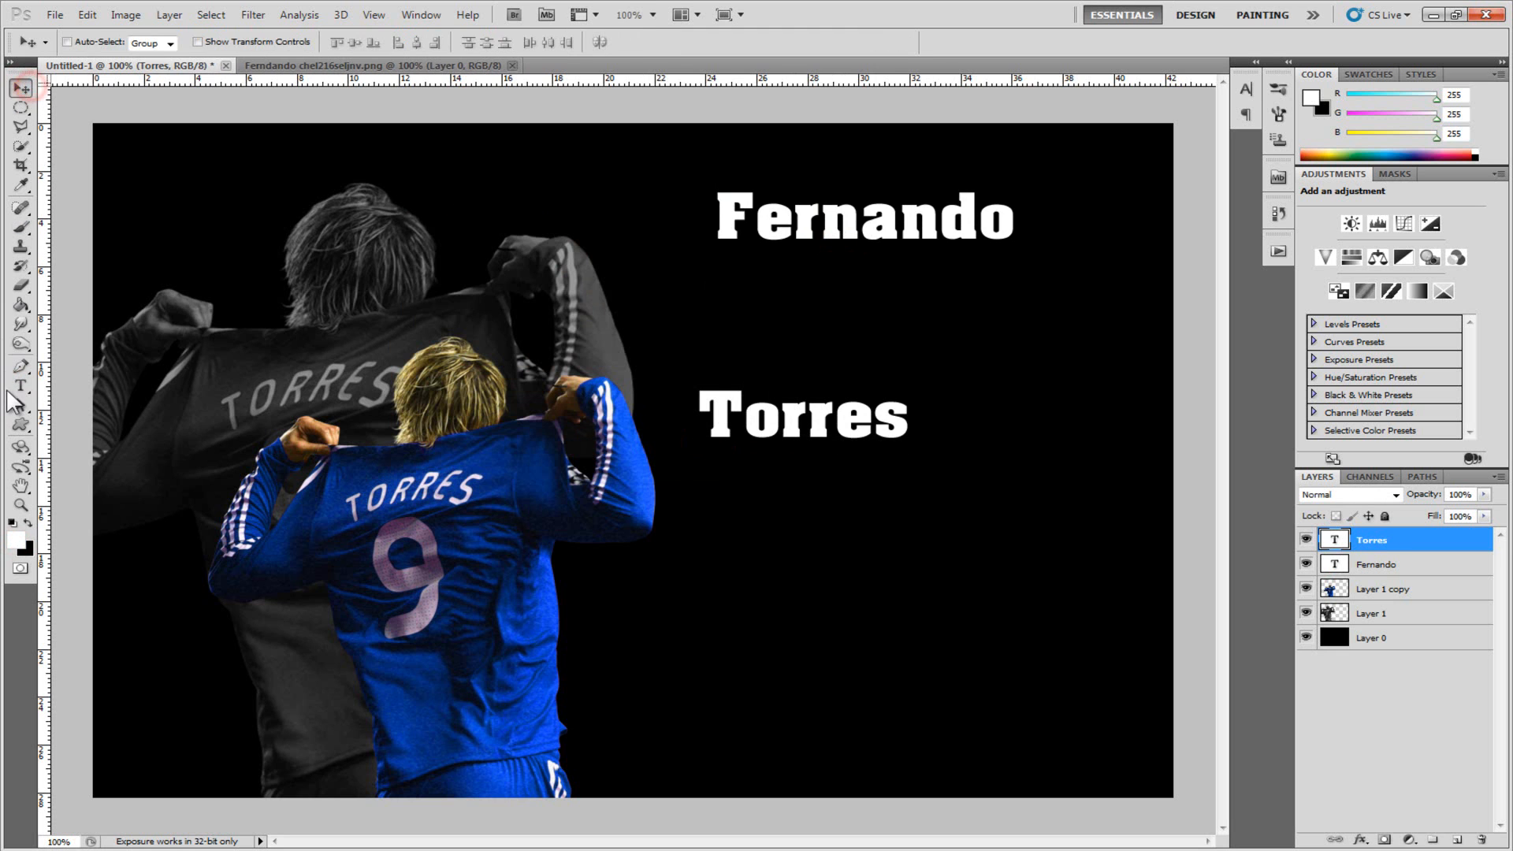
# Add another white 72 pt text layer with the number "9" below "Torres".
pyautogui.click(21, 385)
pyautogui.click(827, 586)
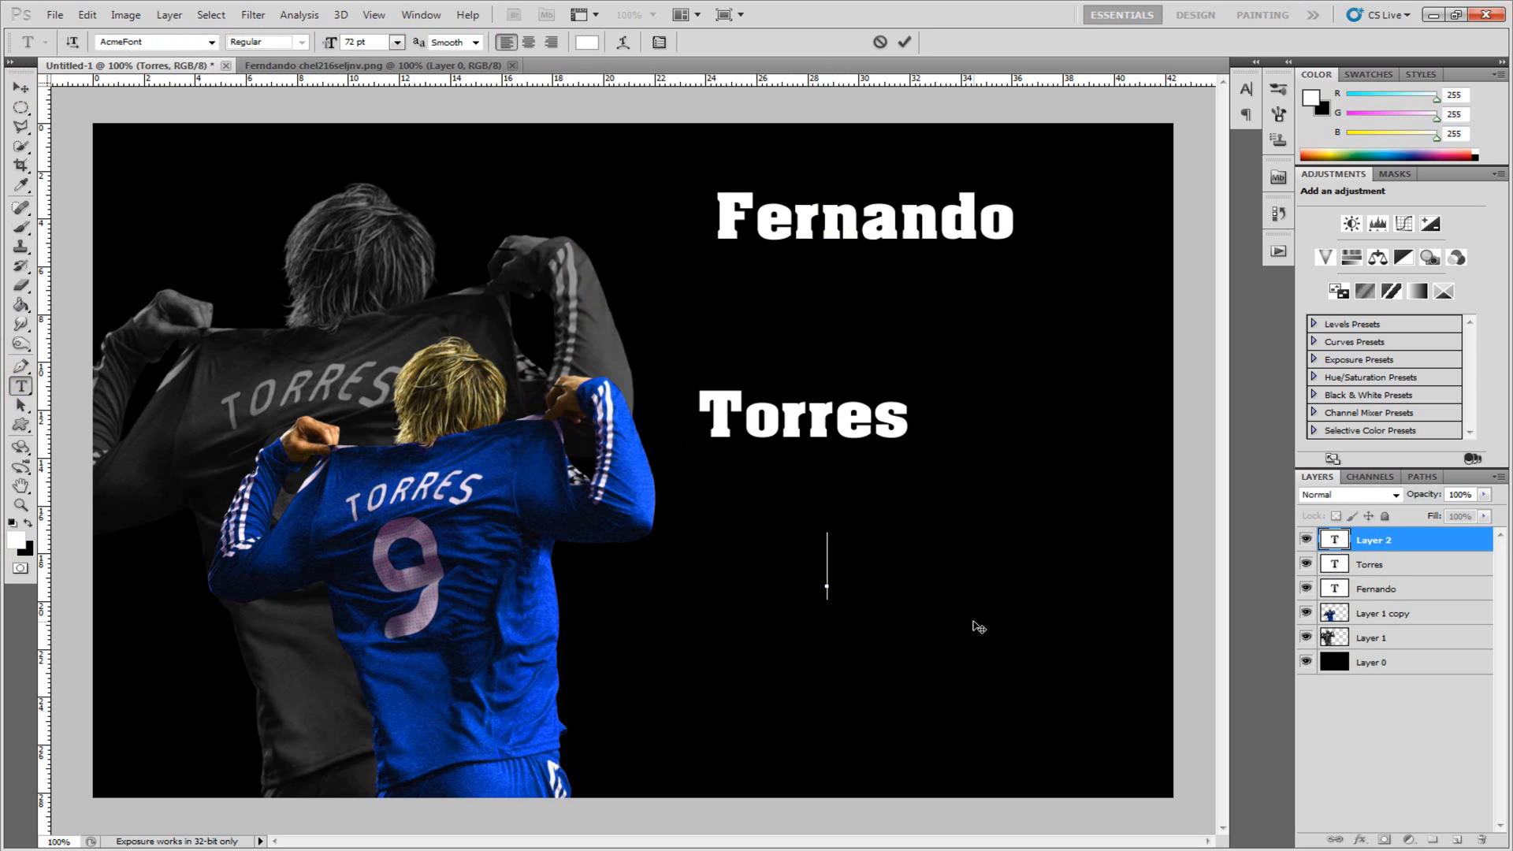
pyautogui.write('9')
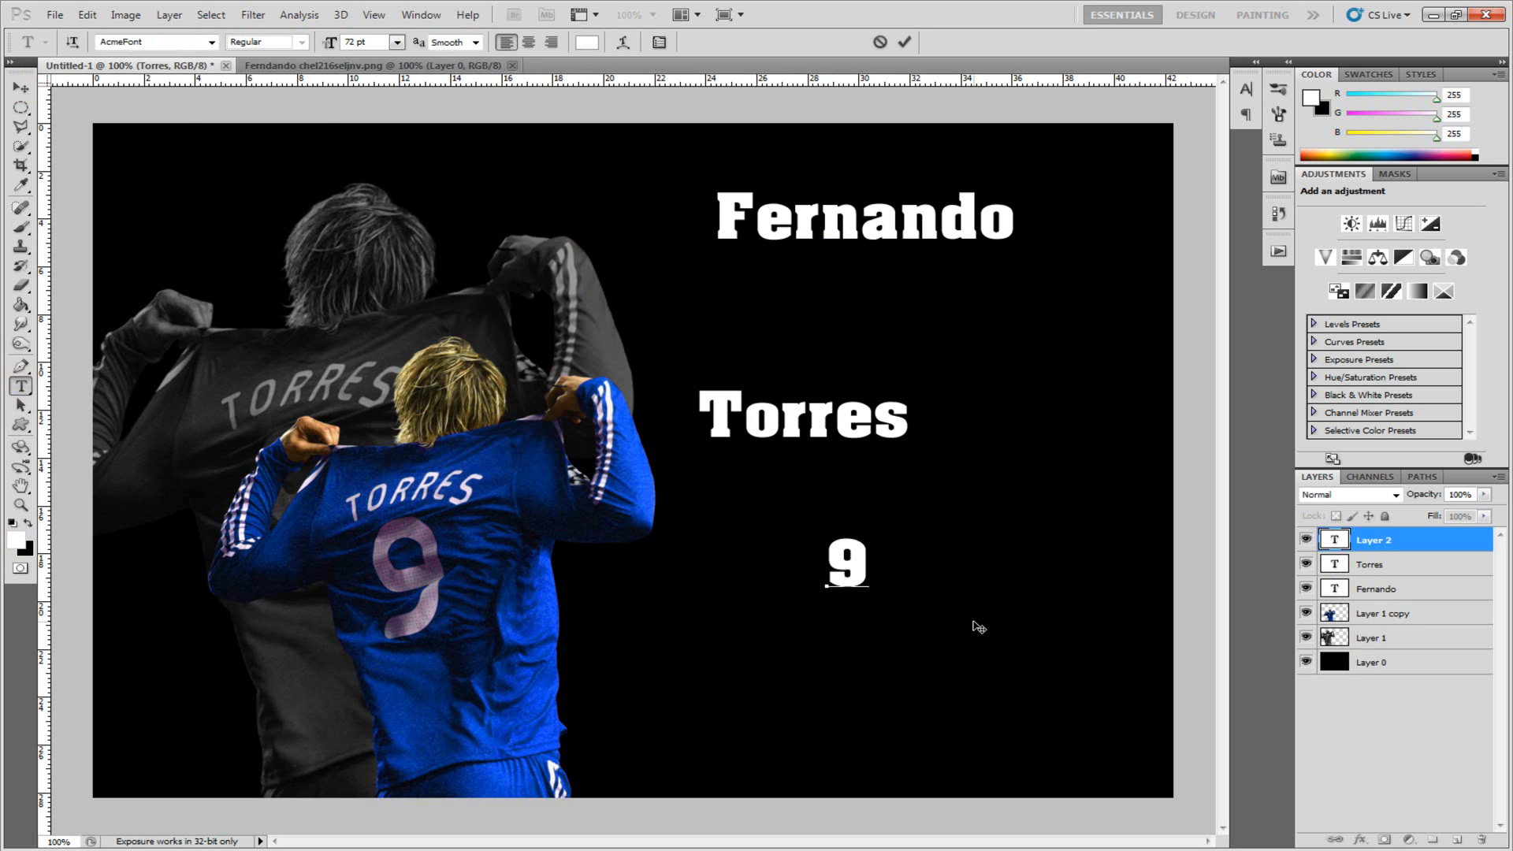
pyautogui.click(21, 86)
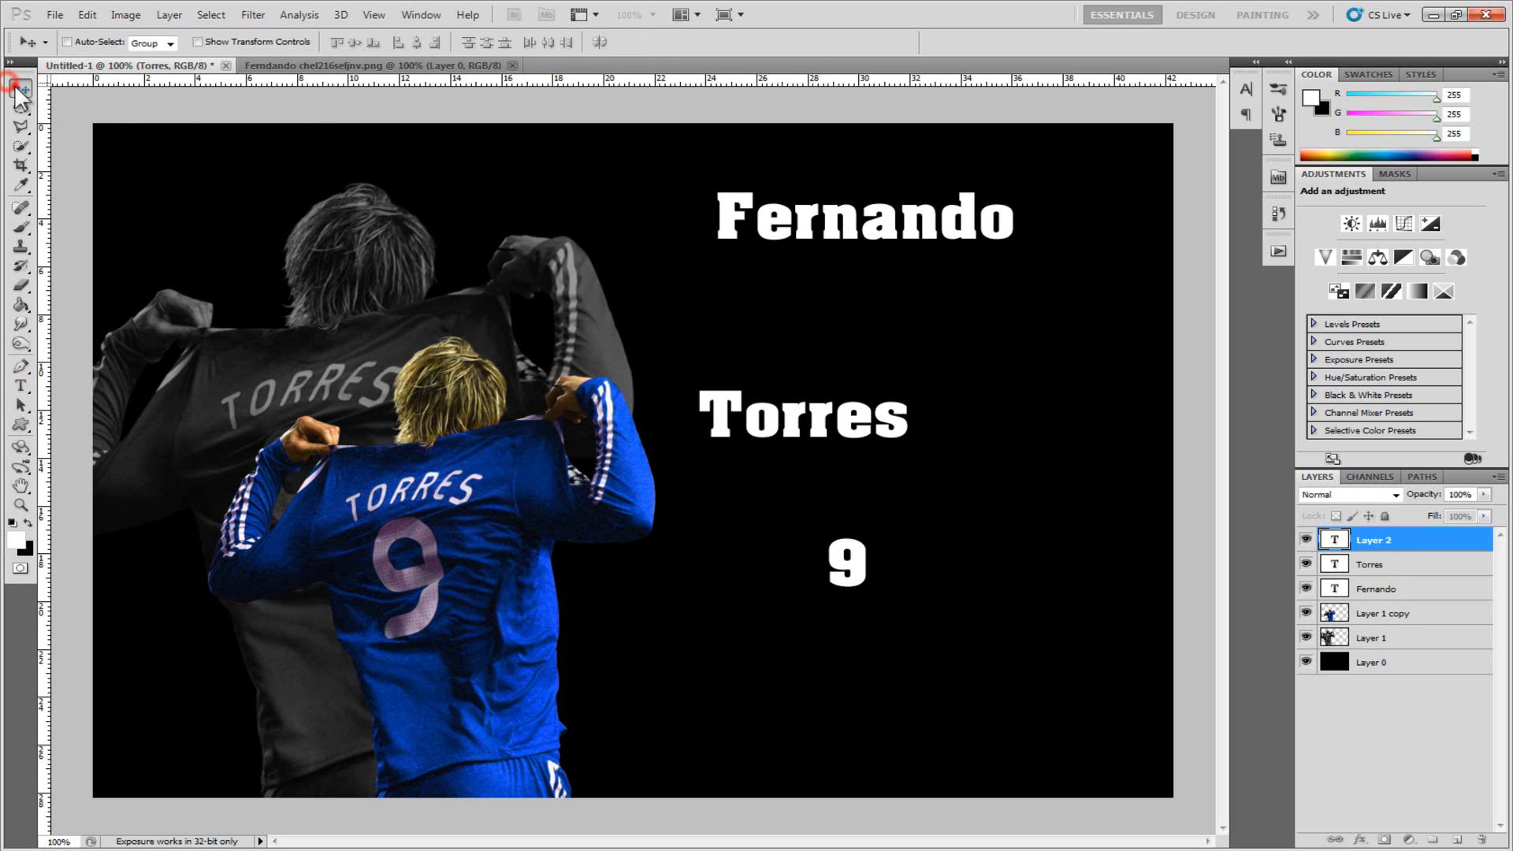
# Enlarge the "Fernando" text proportionally to about 133% with Free Transform and position it near the canvas's upper right.
pyautogui.click(1387, 590)
pyautogui.moveTo(900, 230); pyautogui.dragTo(859, 293)
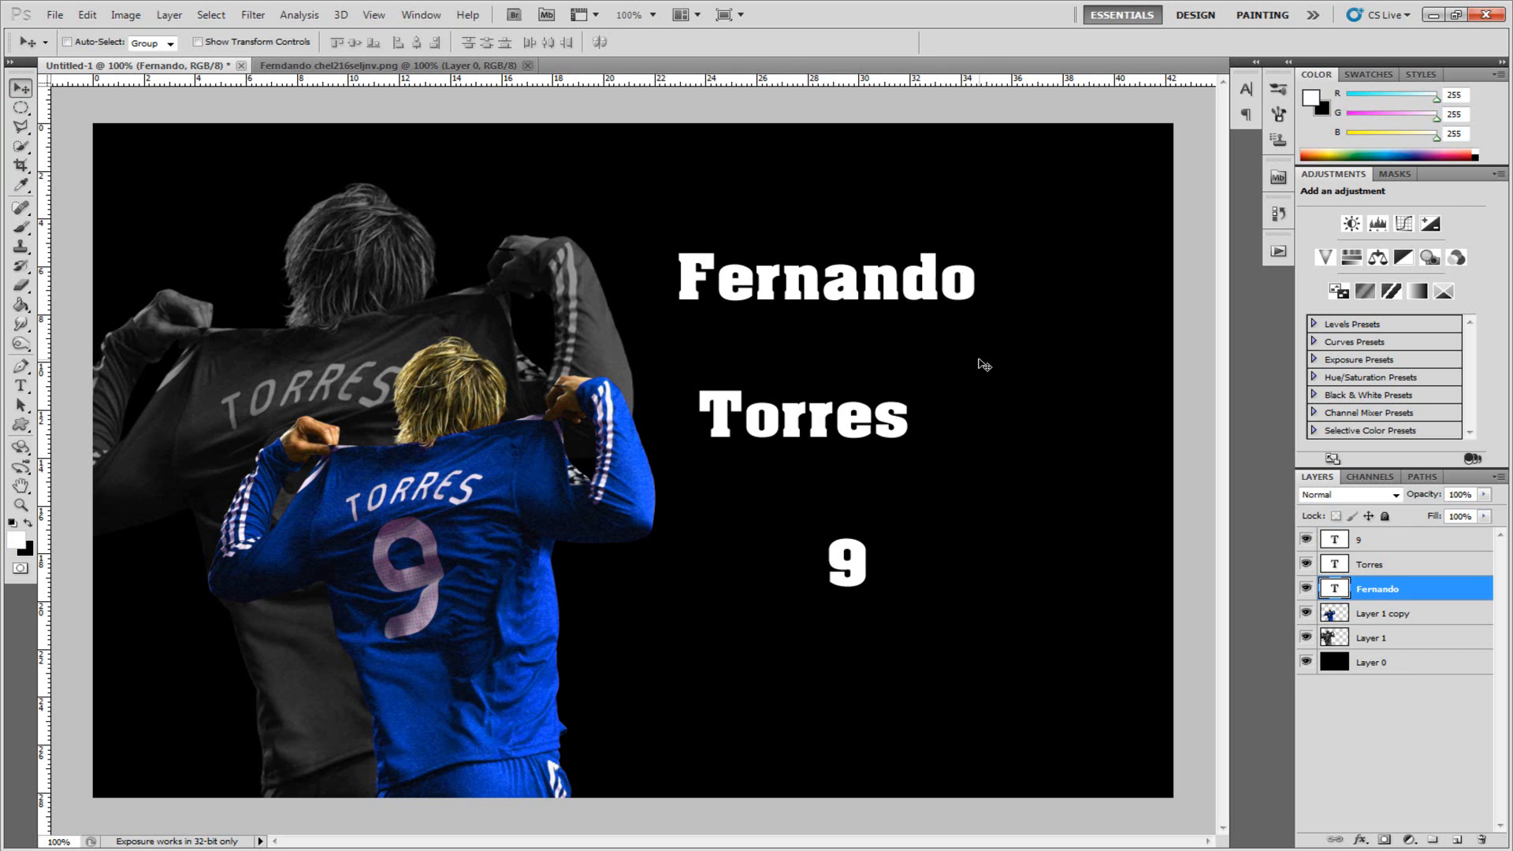
pyautogui.hotkey('ctrl', 't')
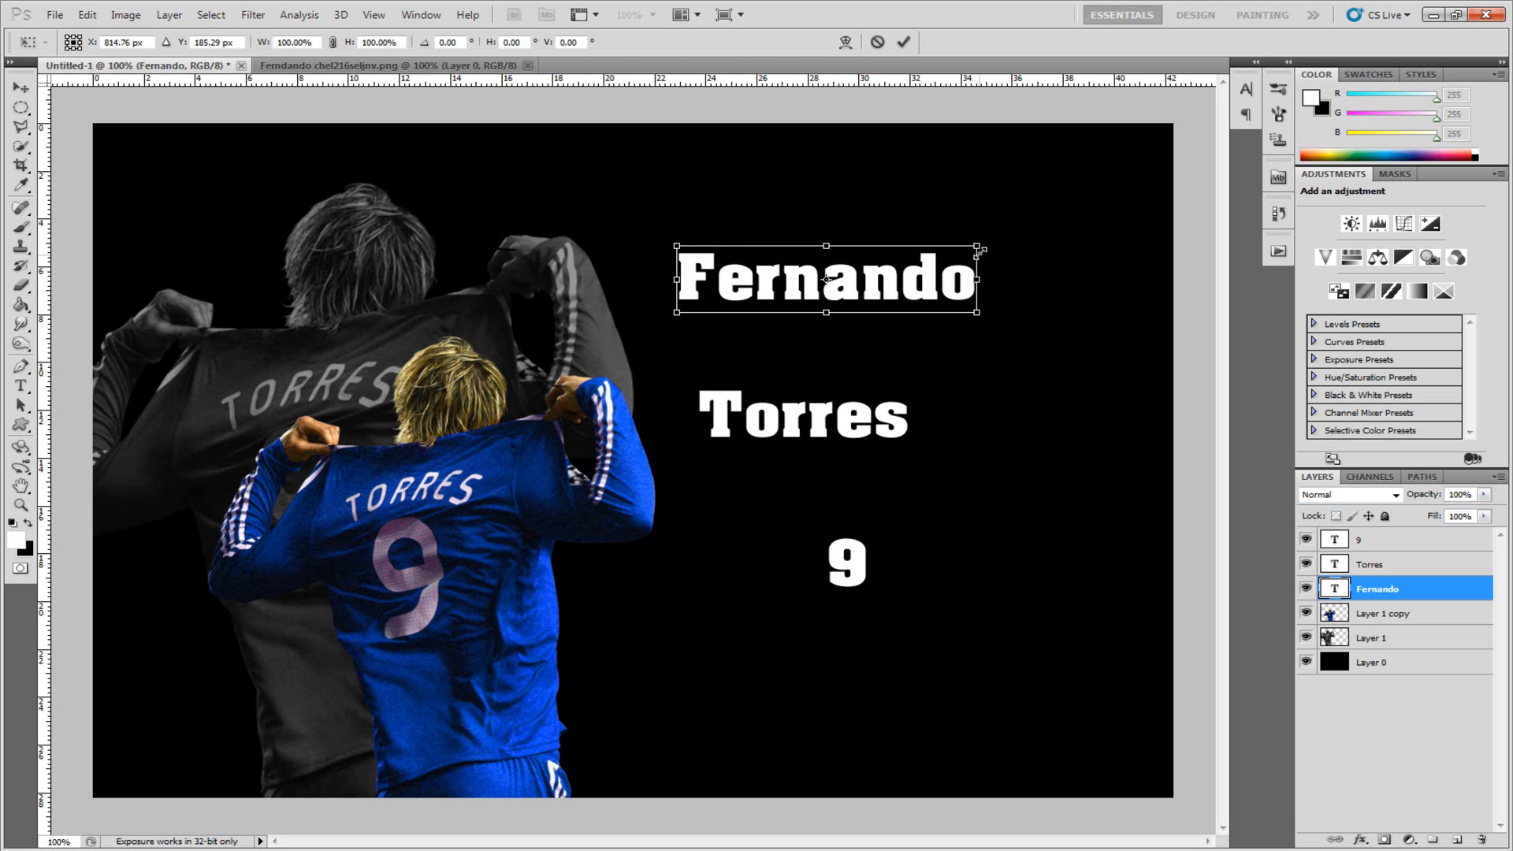
pyautogui.moveTo(978, 247); pyautogui.dragTo(1081, 224)
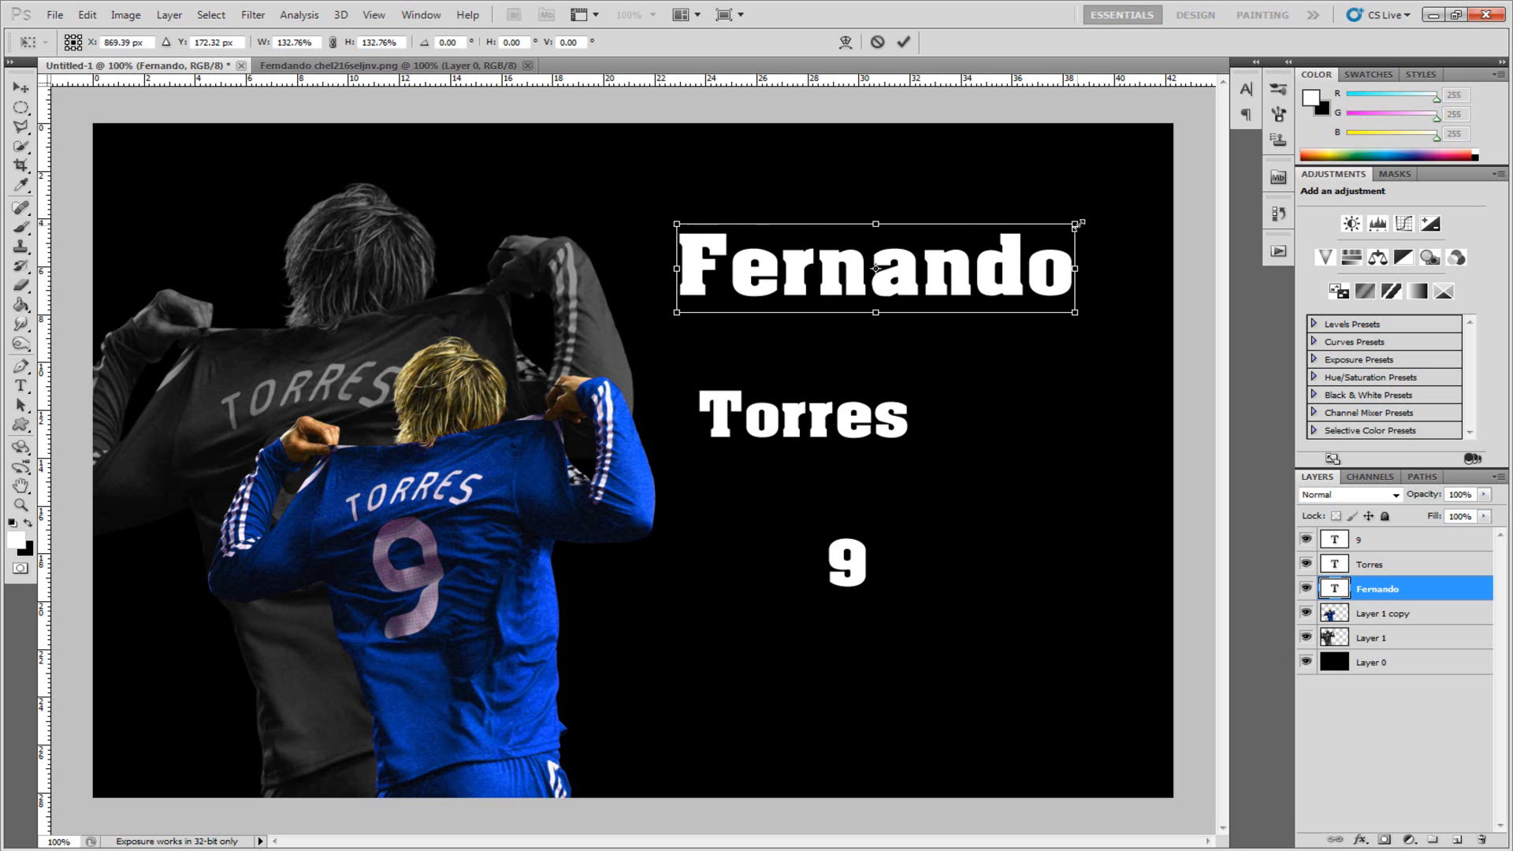
pyautogui.doubleClick(1000, 280)
pyautogui.moveTo(989, 274); pyautogui.dragTo(1004, 234)
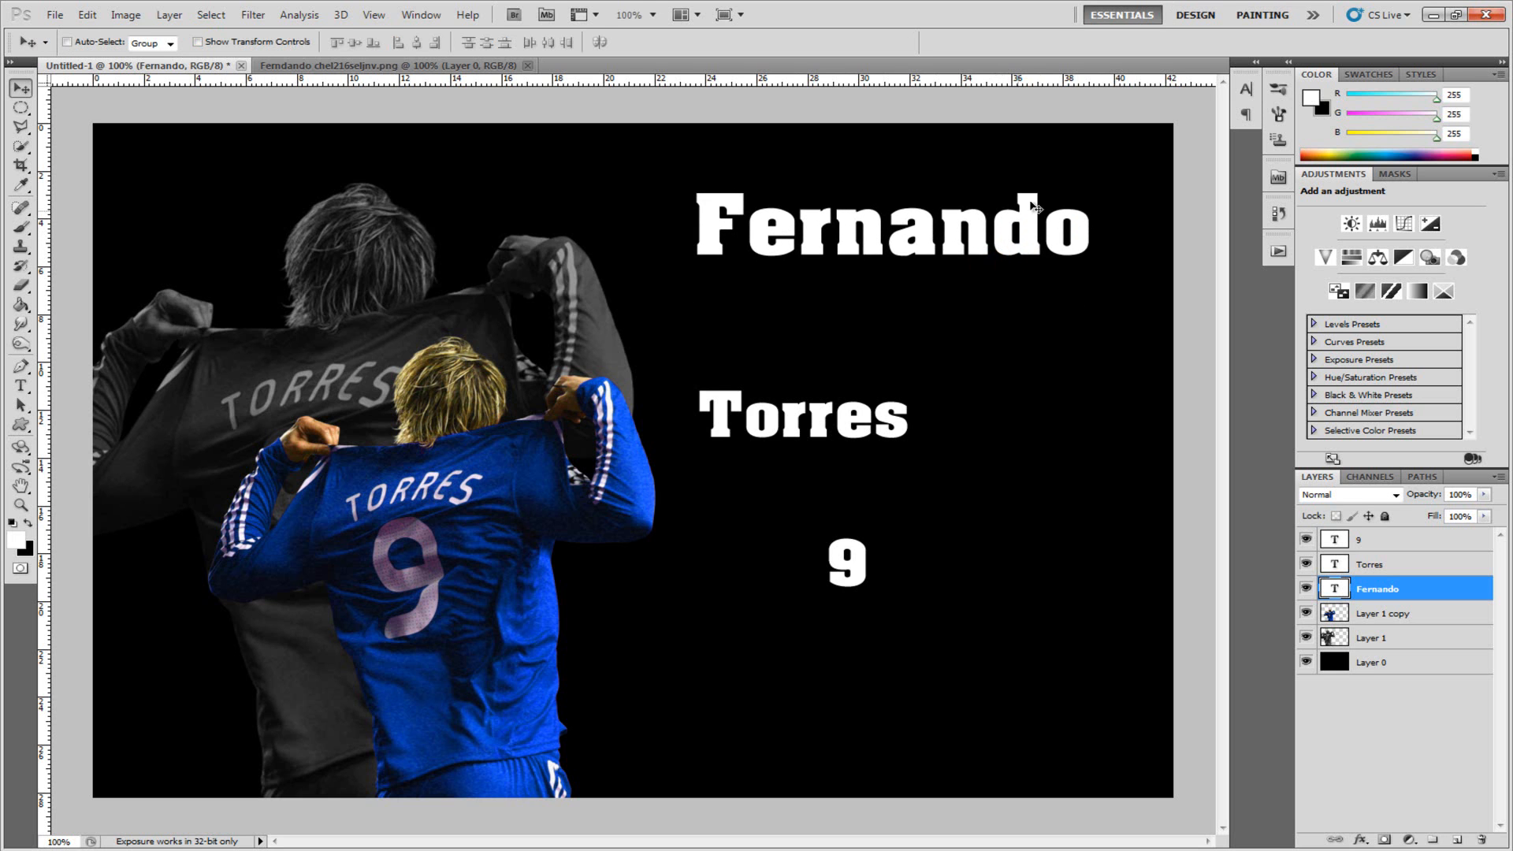
# Enlarge the "Torres" text proportionally to about 185% to match the width of "Fernando", and place it directly beneath that word.
pyautogui.click(1354, 570)
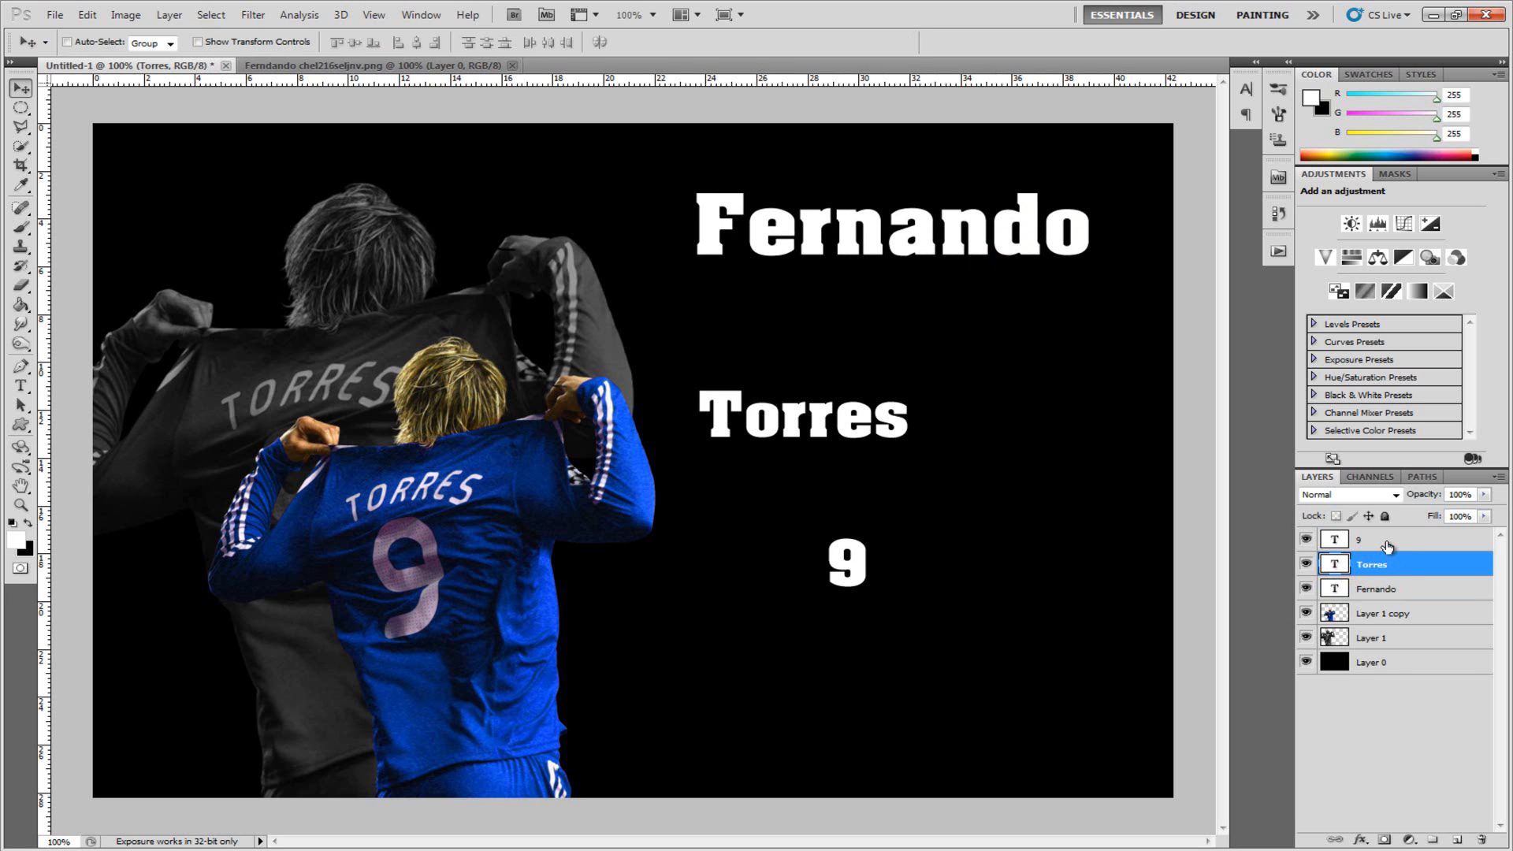
pyautogui.hotkey('ctrl', 't')
pyautogui.moveTo(863, 430); pyautogui.dragTo(856, 373)
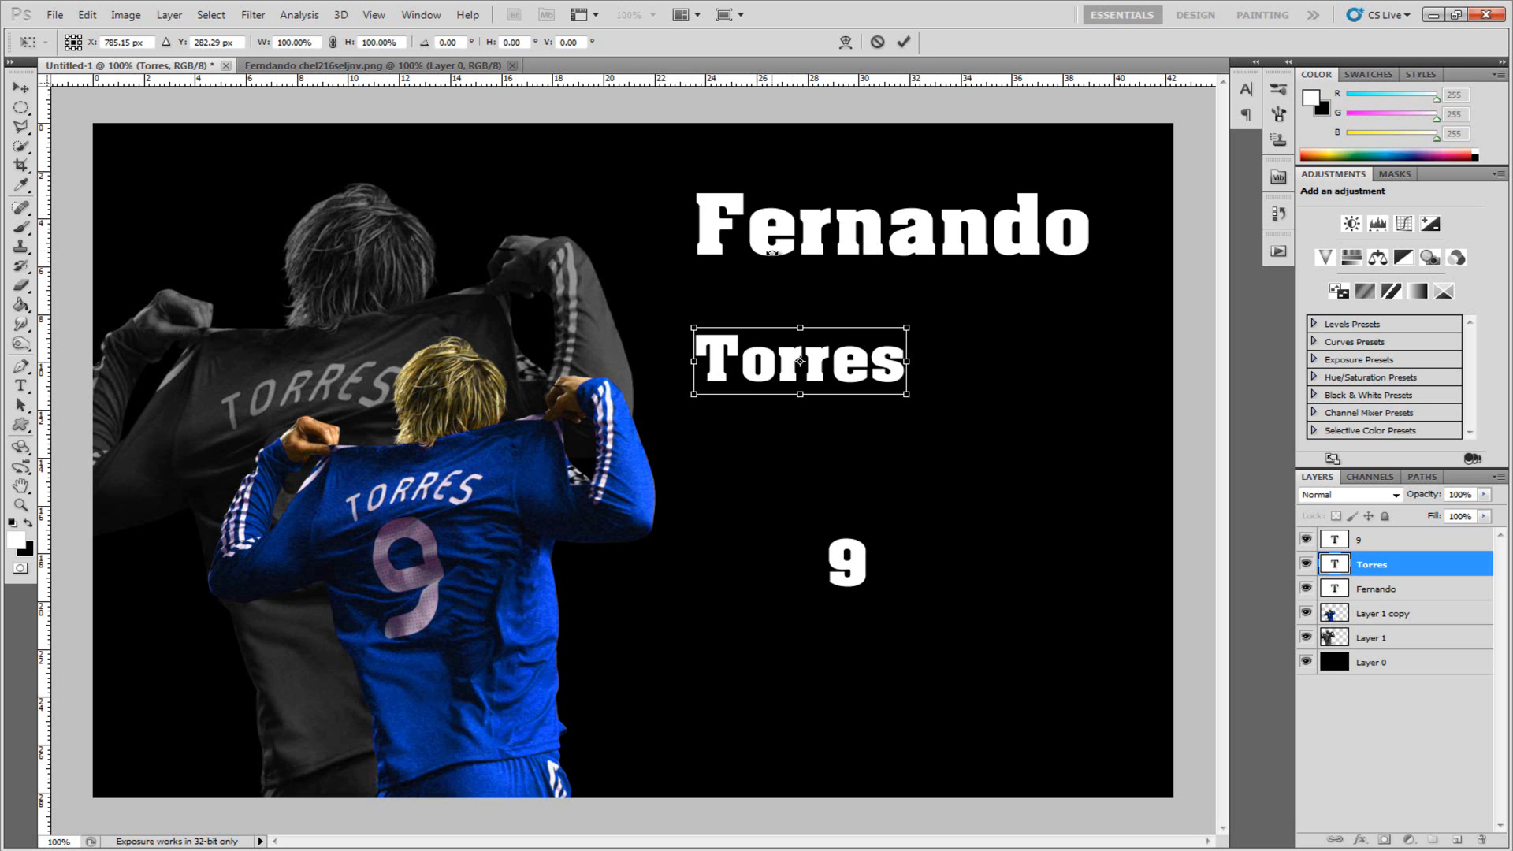
pyautogui.moveTo(918, 333); pyautogui.dragTo(1097, 293)
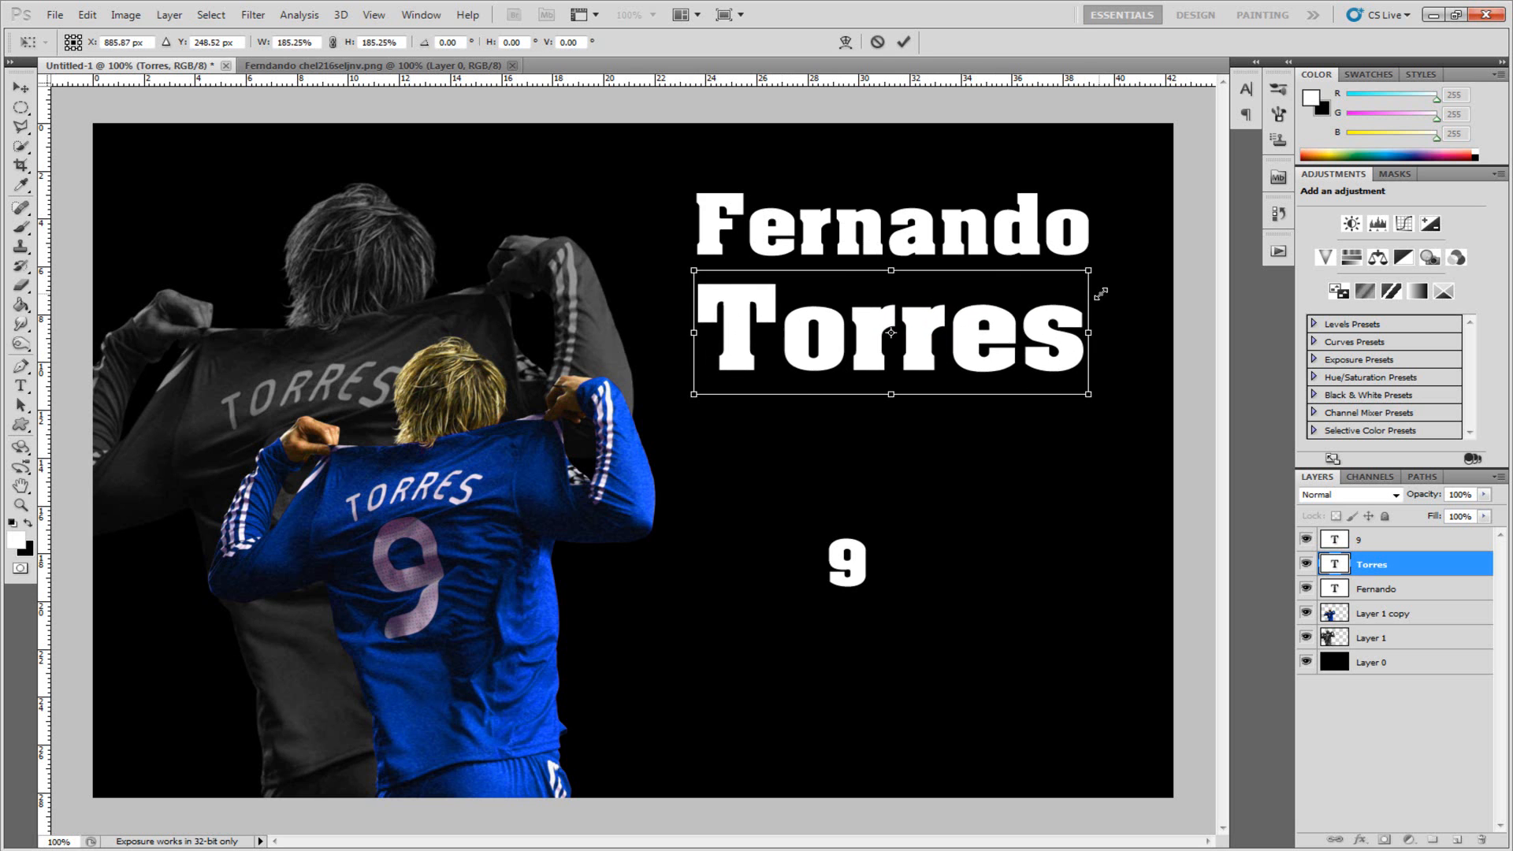
pyautogui.doubleClick(1057, 329)
pyautogui.moveTo(1041, 342); pyautogui.dragTo(1043, 333)
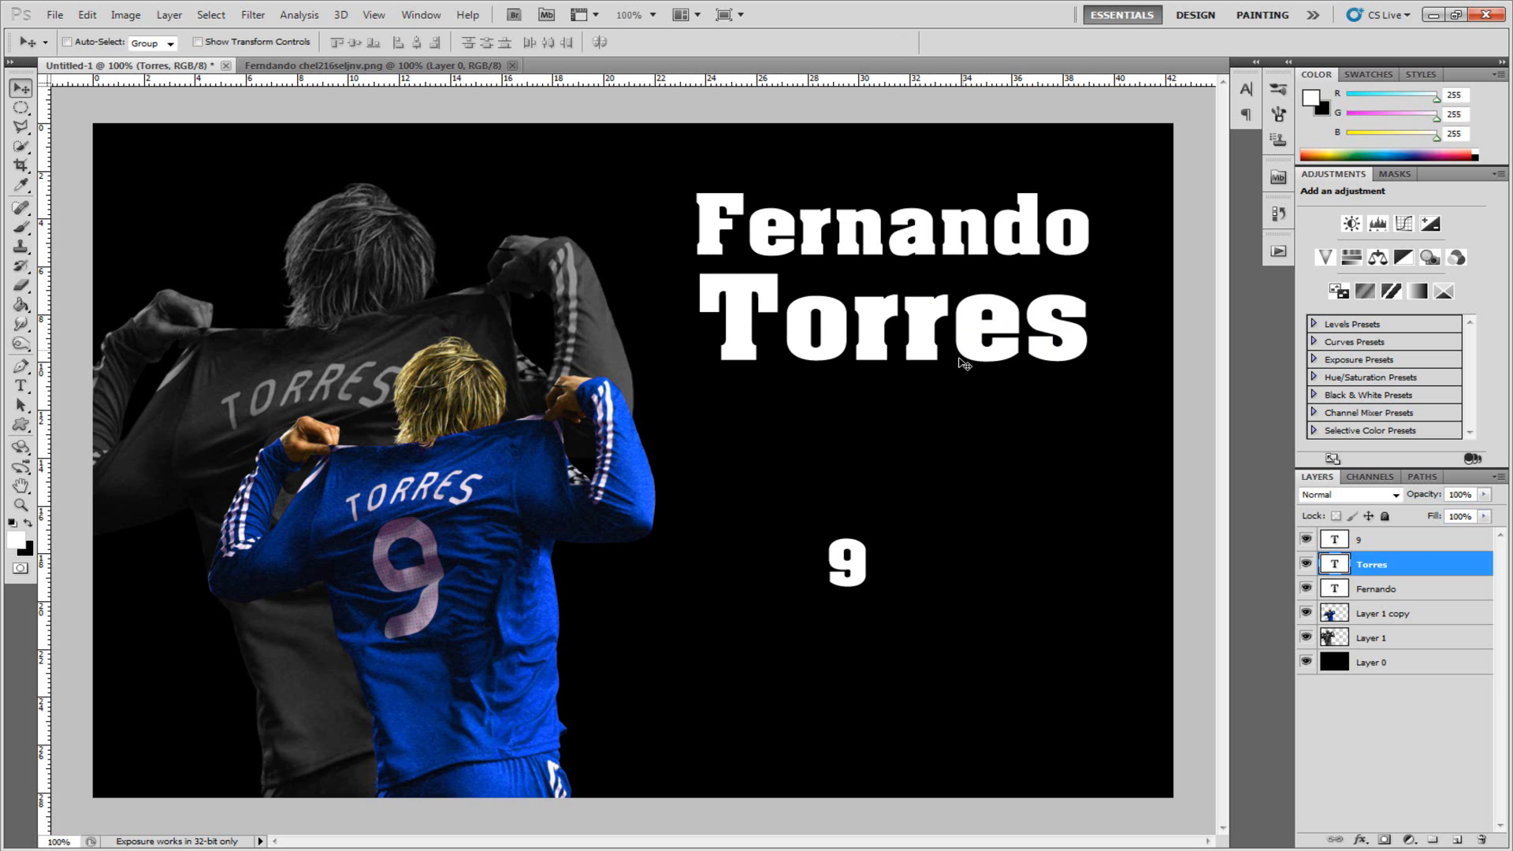
# Move the "9" to the canvas's upper right corner and enlarge it to about 514%, overlapping the ends of both names.
pyautogui.click(1370, 541)
pyautogui.moveTo(871, 572); pyautogui.dragTo(1054, 304)
pyautogui.hotkey('ctrl', 't')
pyautogui.moveTo(976, 520); pyautogui.dragTo(1105, 323)
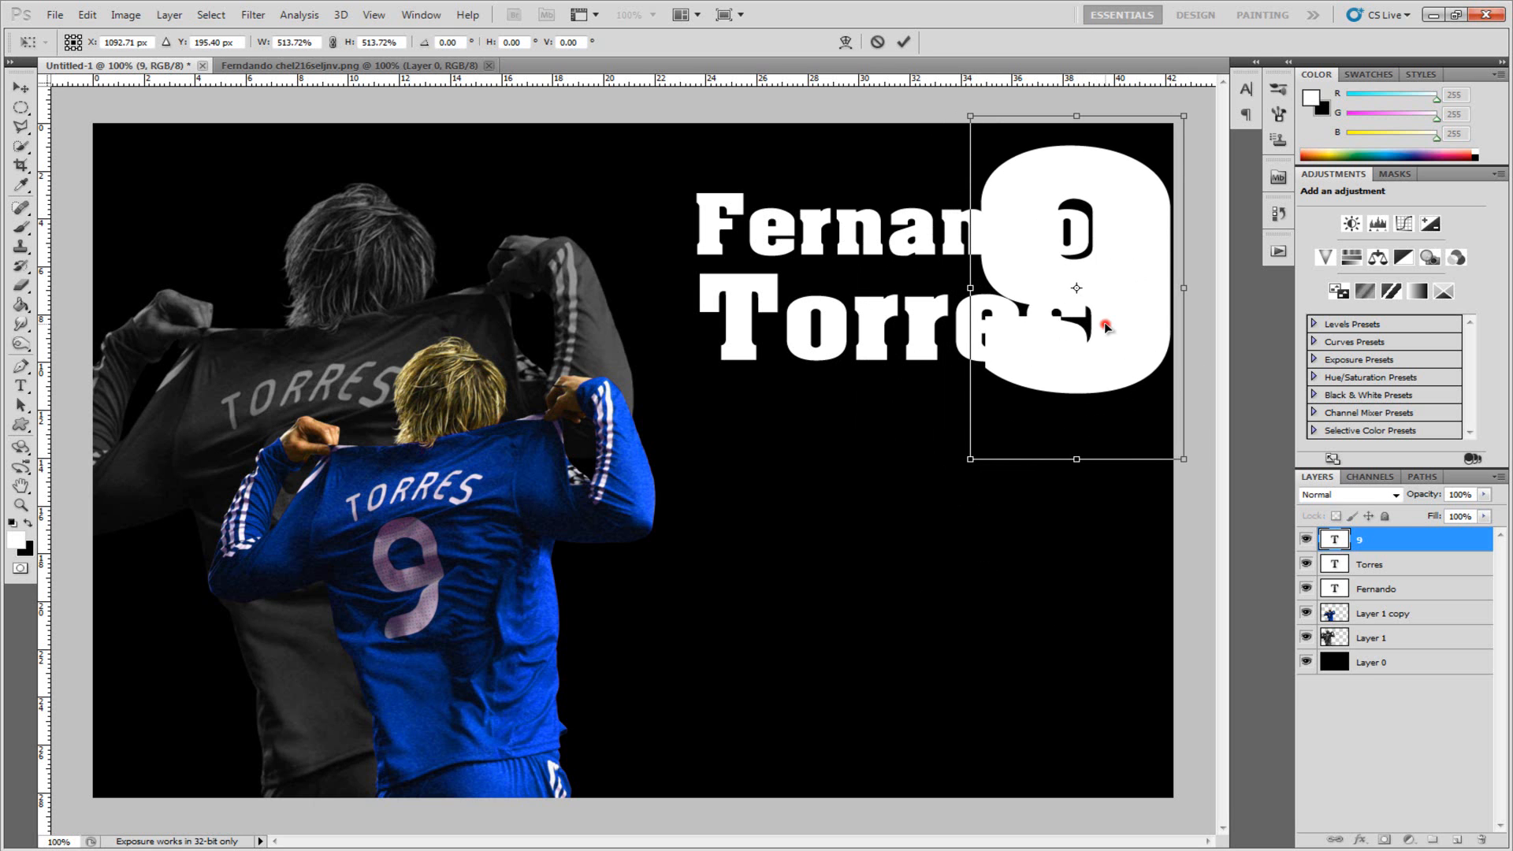
pyautogui.press('Return')
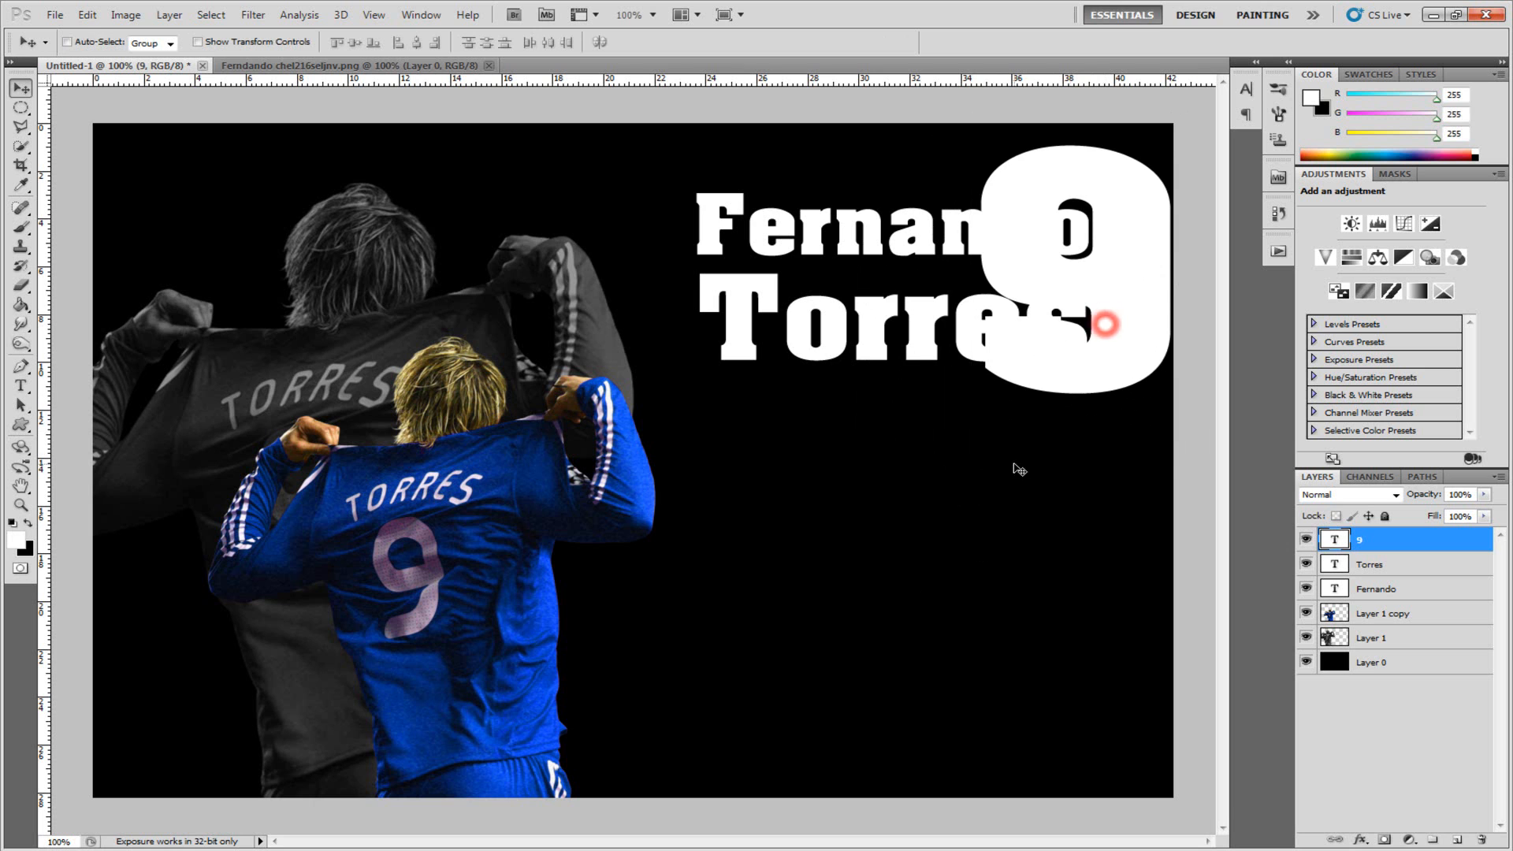
# Shift the "Torres" and "Fernando" texts slightly left so that their left edges line up.
pyautogui.click(1374, 561)
pyautogui.moveTo(963, 342); pyautogui.dragTo(950, 347)
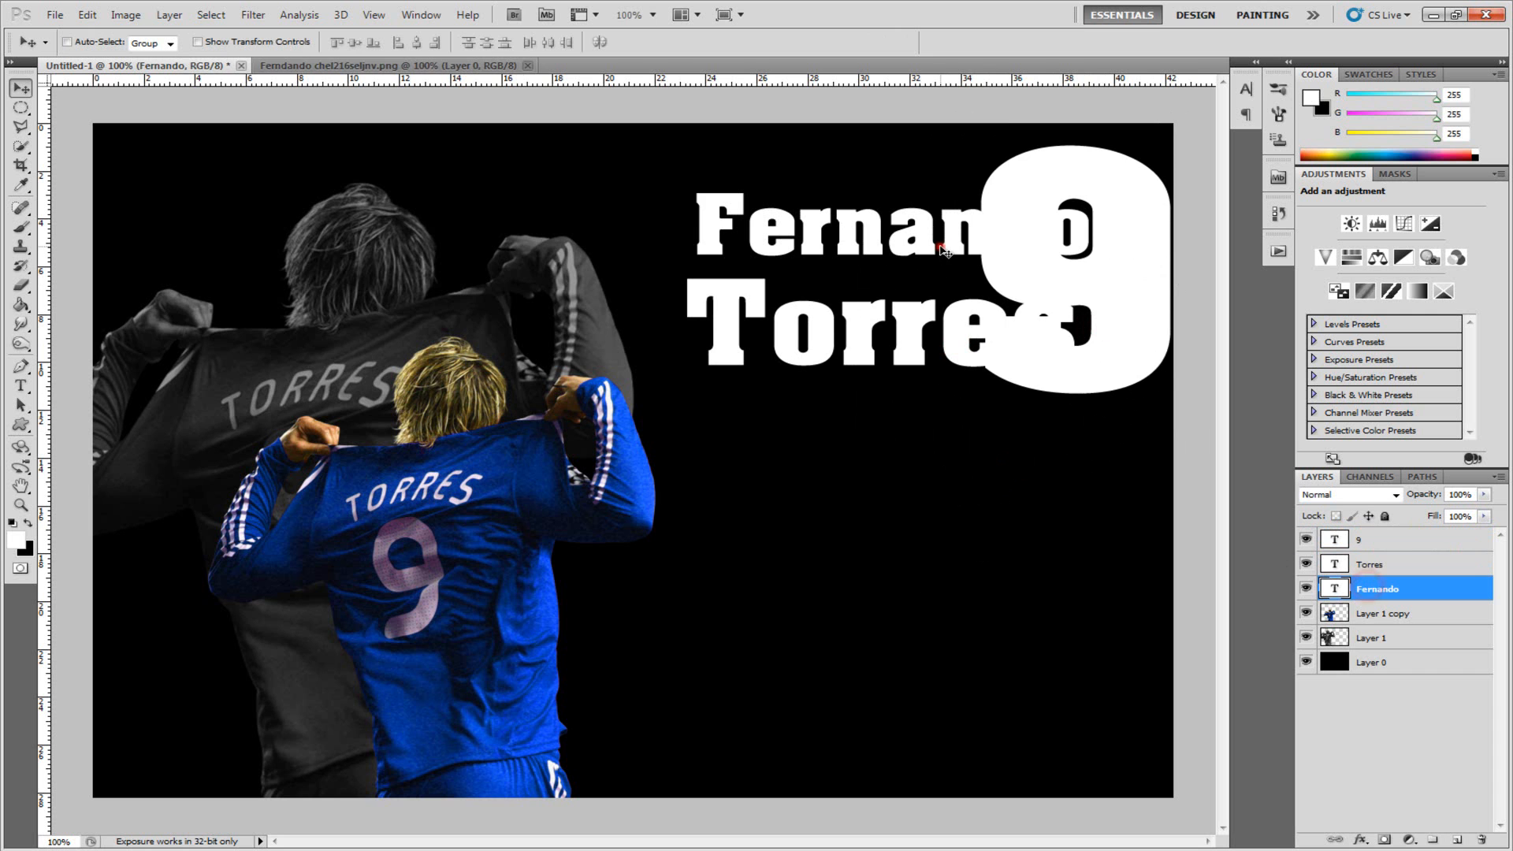
pyautogui.moveTo(942, 250); pyautogui.dragTo(934, 249)
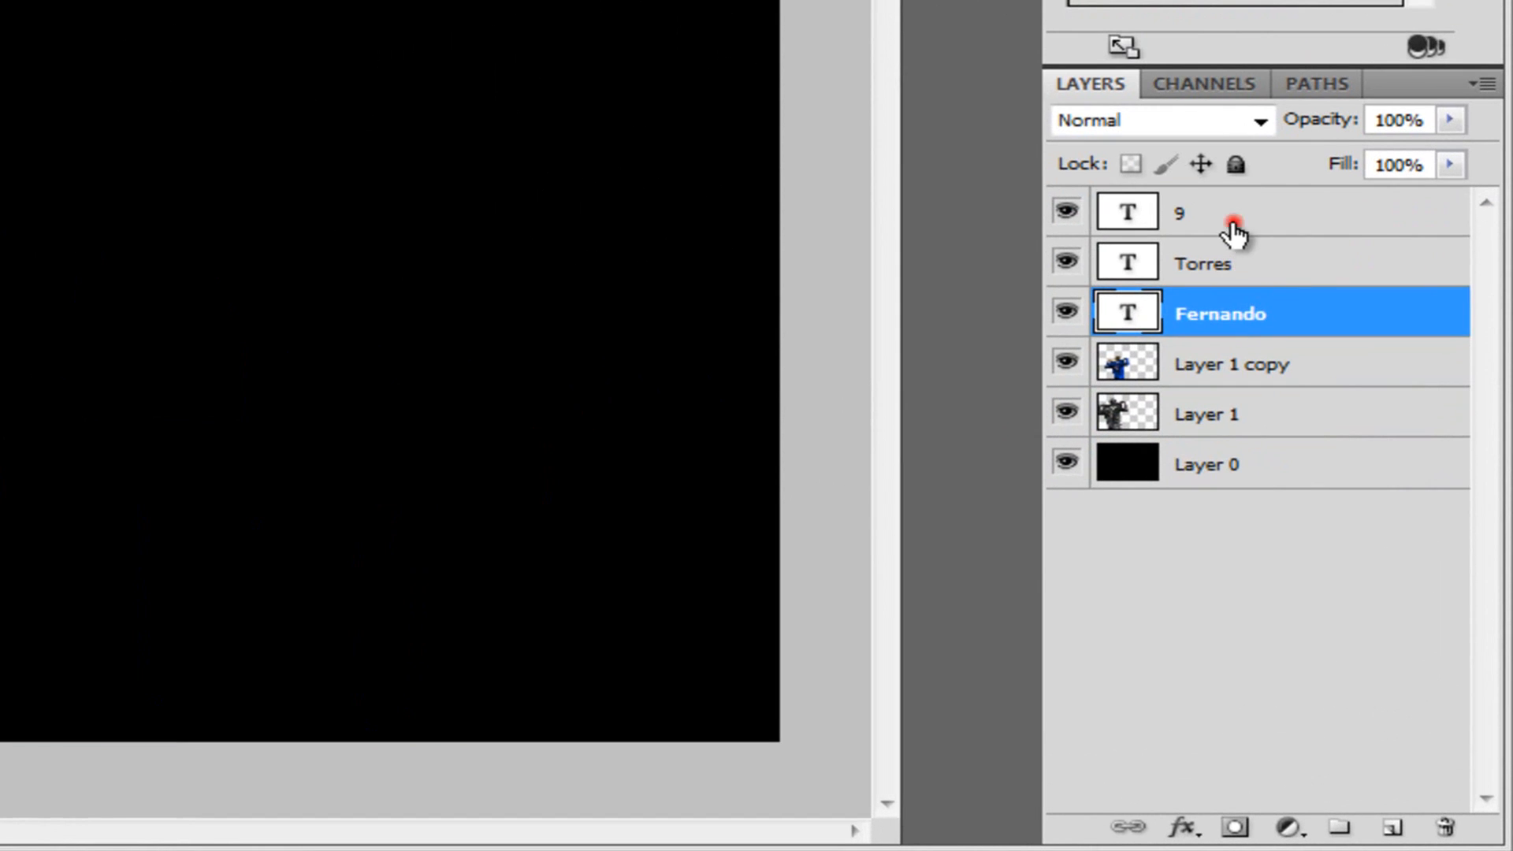
# Move the "9" layer below the Fernando layer in the stacking order, and nudge the number slightly on the canvas.
pyautogui.click(1380, 542)
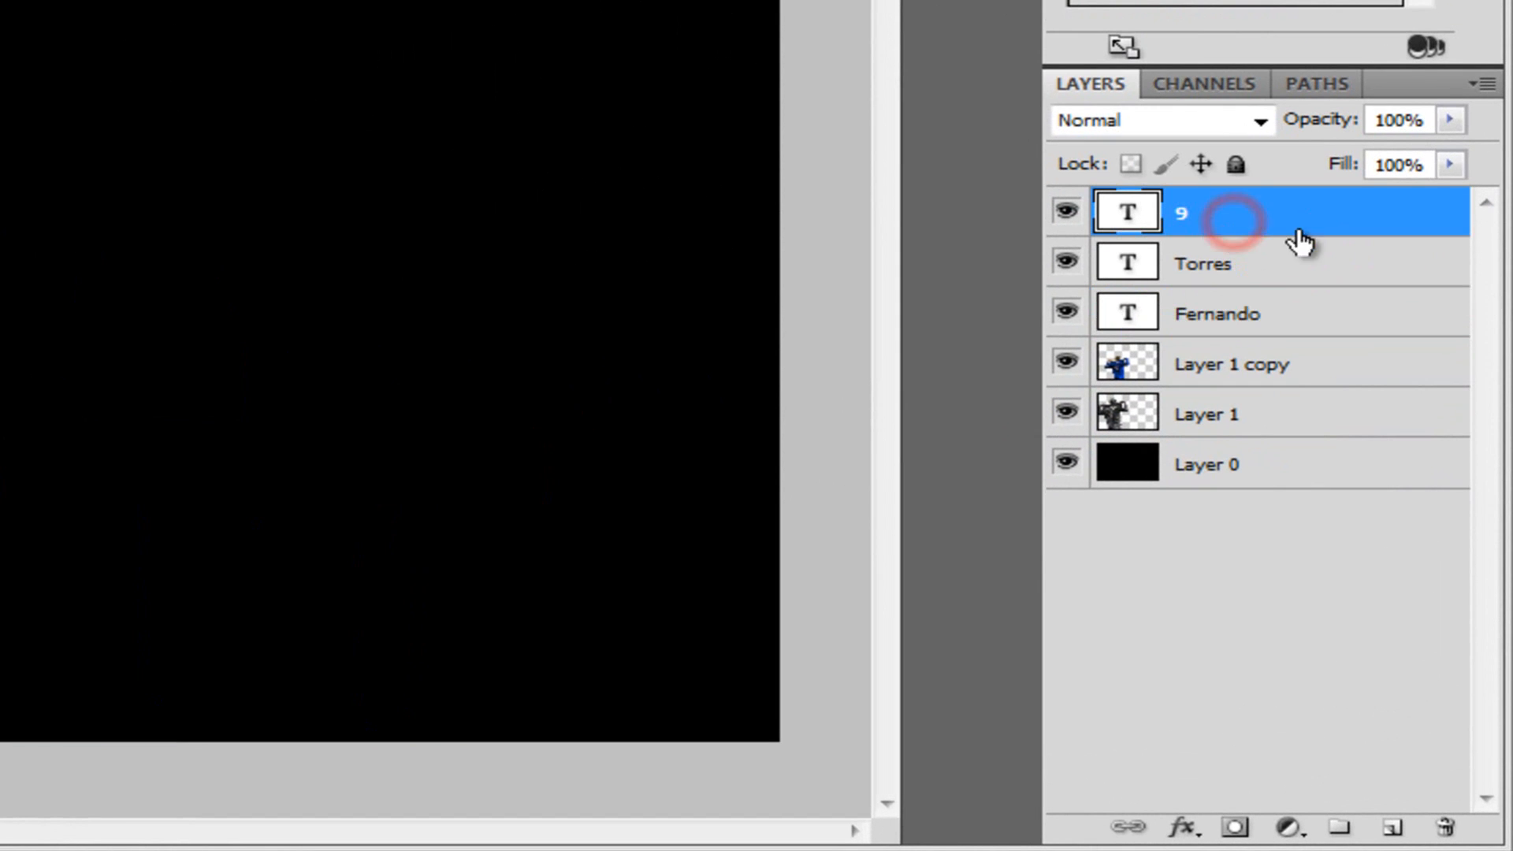
pyautogui.moveTo(1313, 213); pyautogui.dragTo(1362, 321)
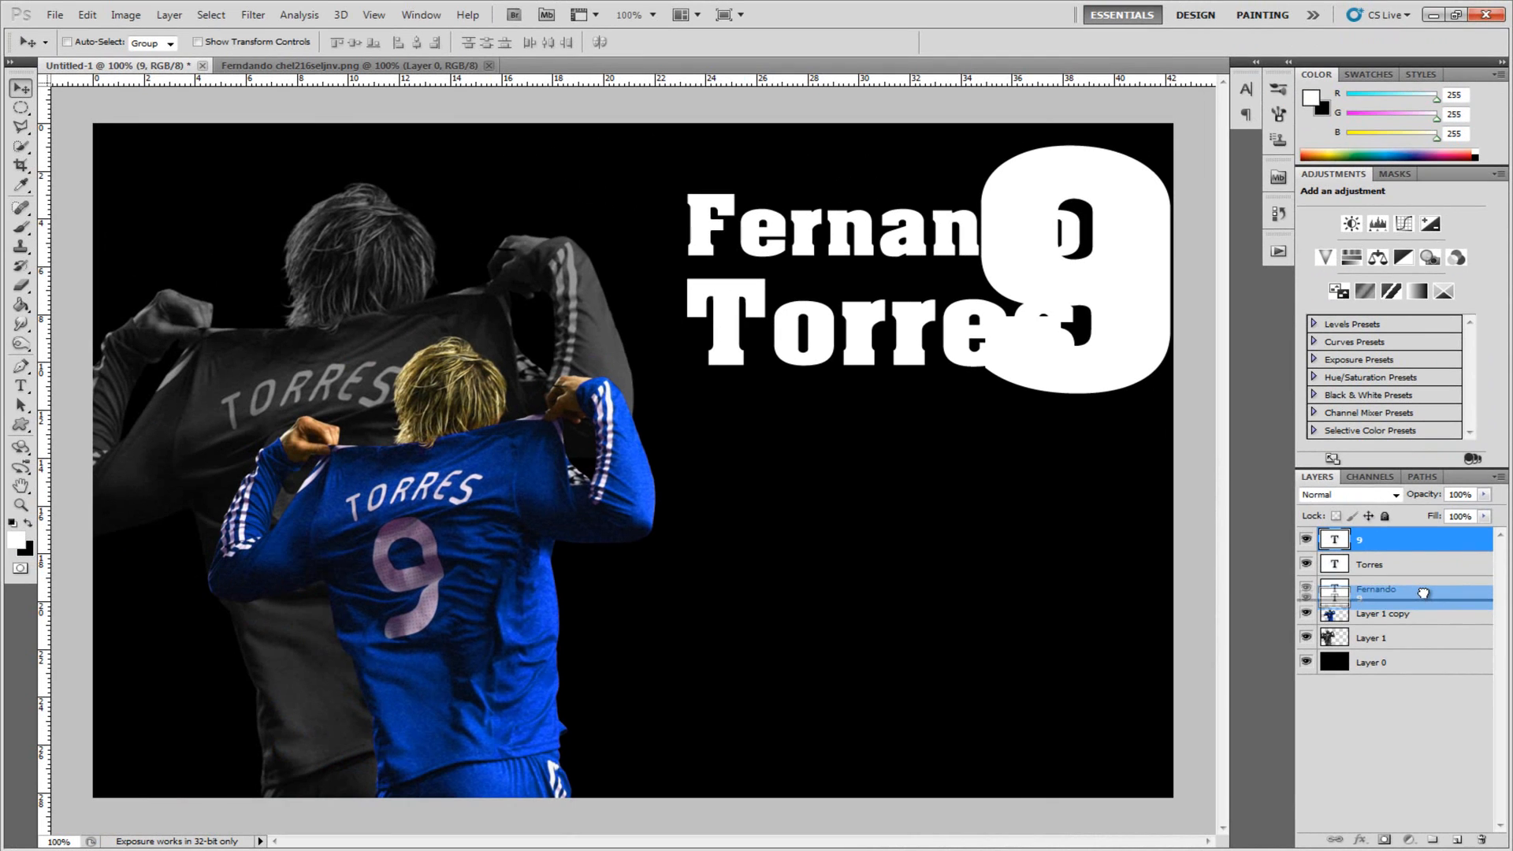
pyautogui.moveTo(1424, 592); pyautogui.dragTo(1425, 597)
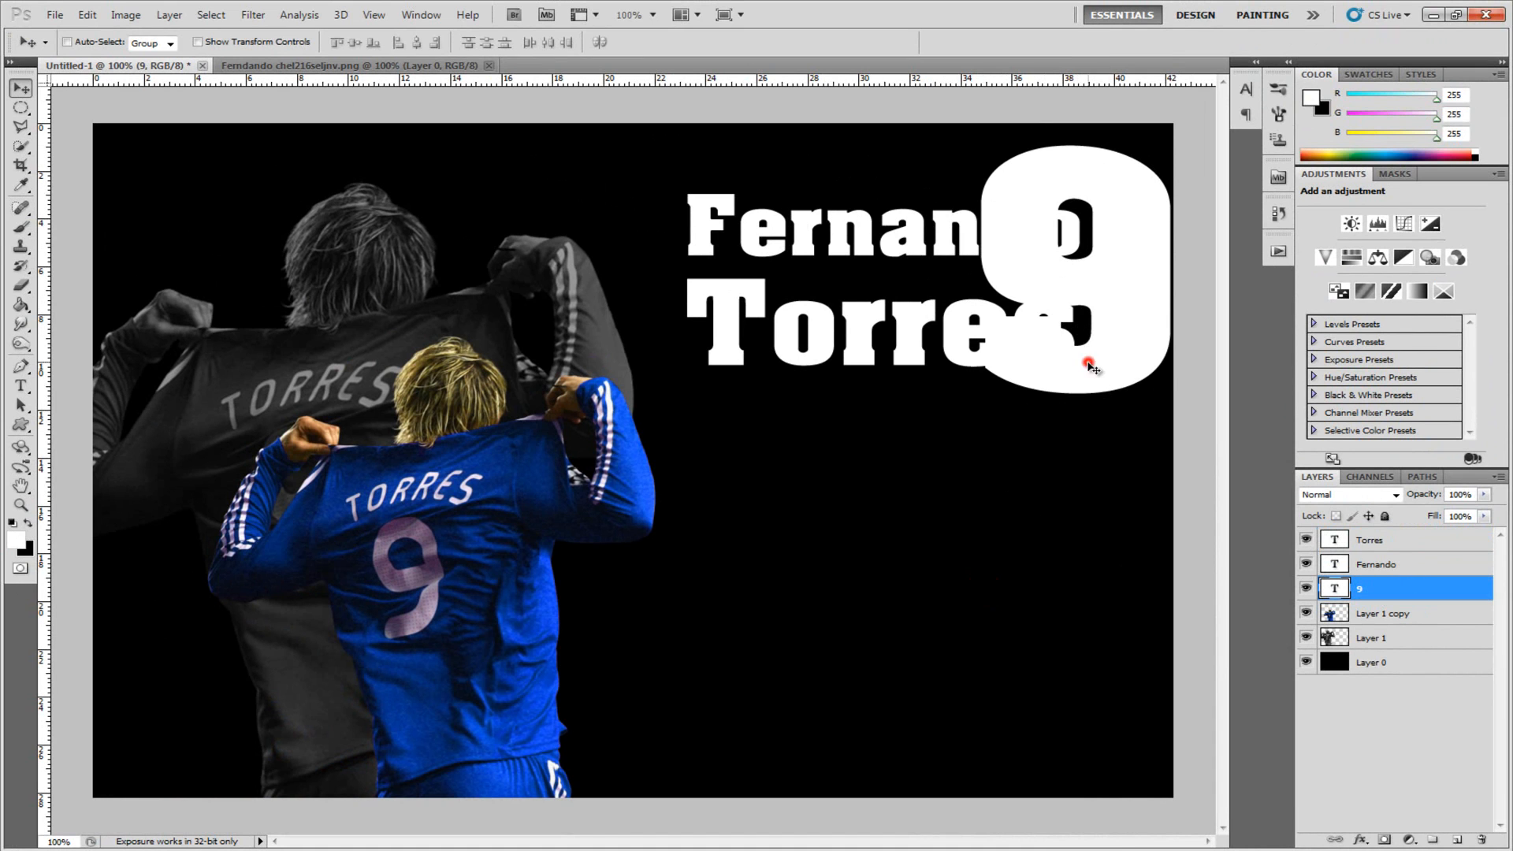
pyautogui.moveTo(1092, 366); pyautogui.dragTo(1089, 368)
pyautogui.hotkey('shift', 'Up')
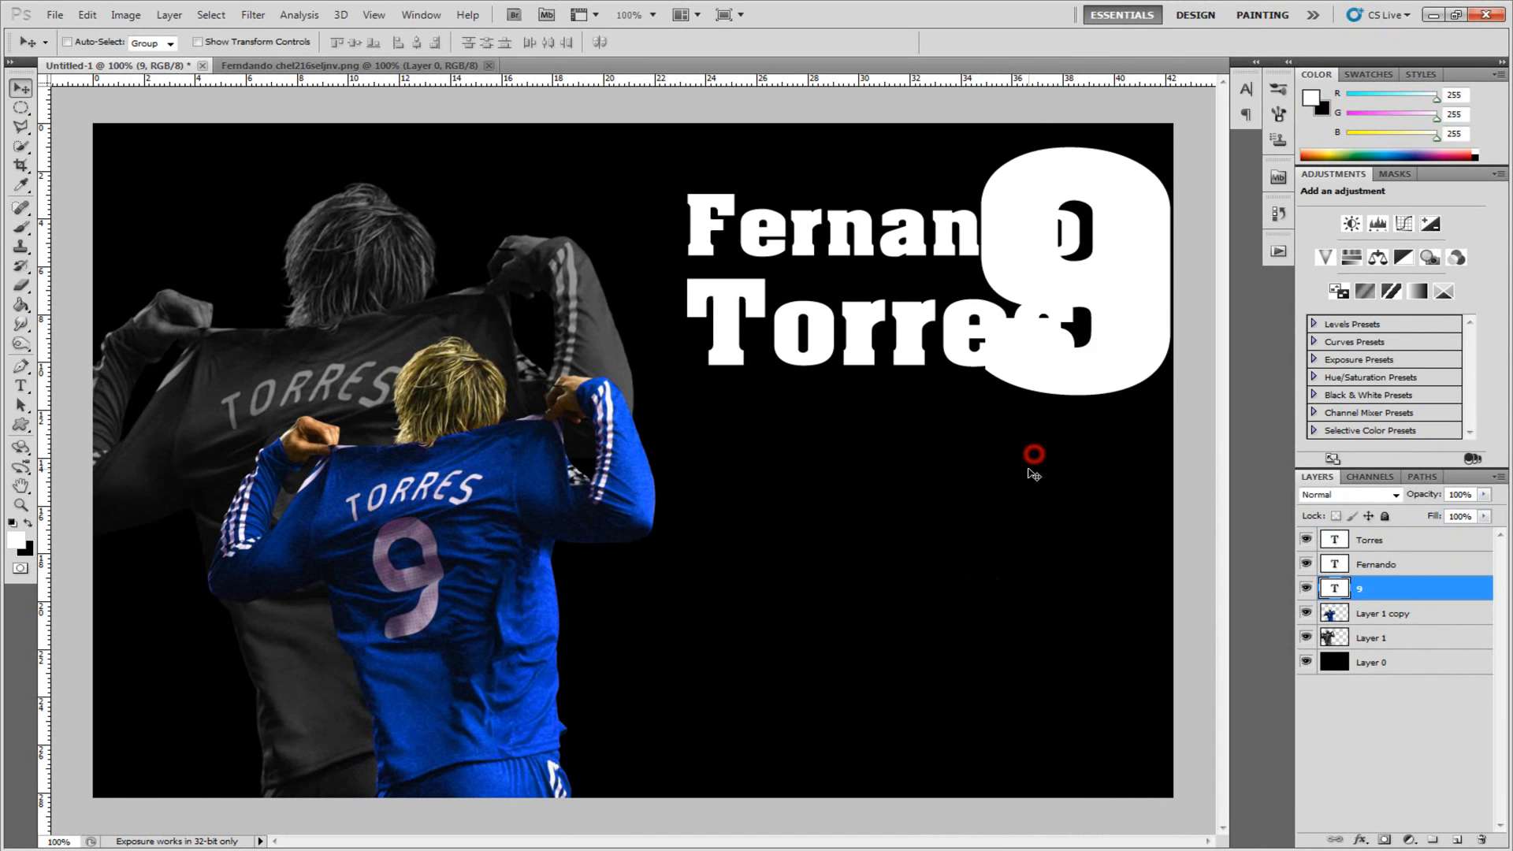
# Enable the Stroke and Bevel and Emboss layer effects on the Torres text layer and review the stroke settings.
pyautogui.click(1397, 716)
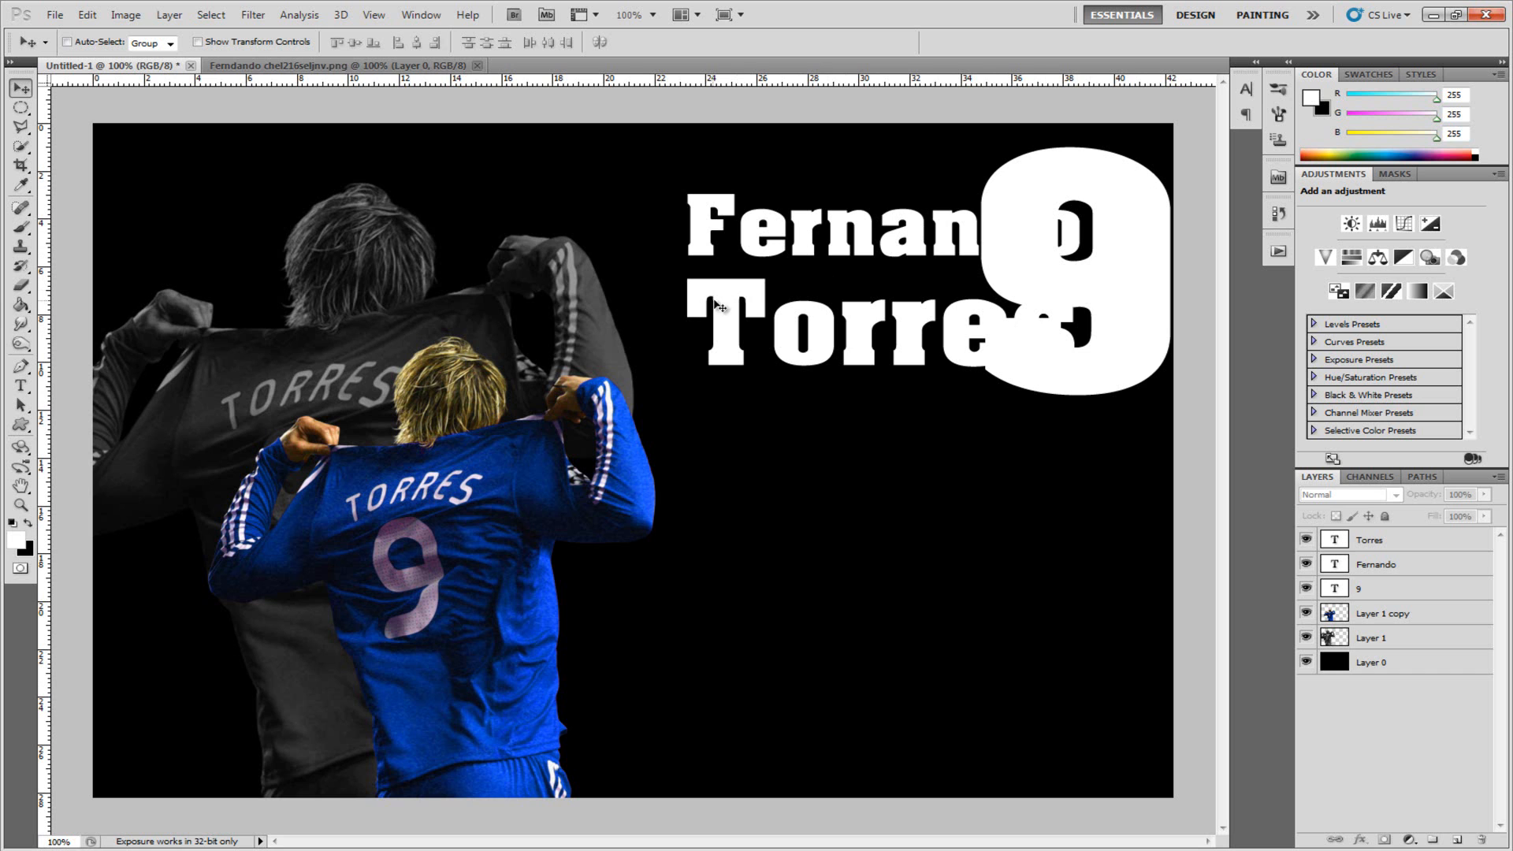
pyautogui.click(1390, 545)
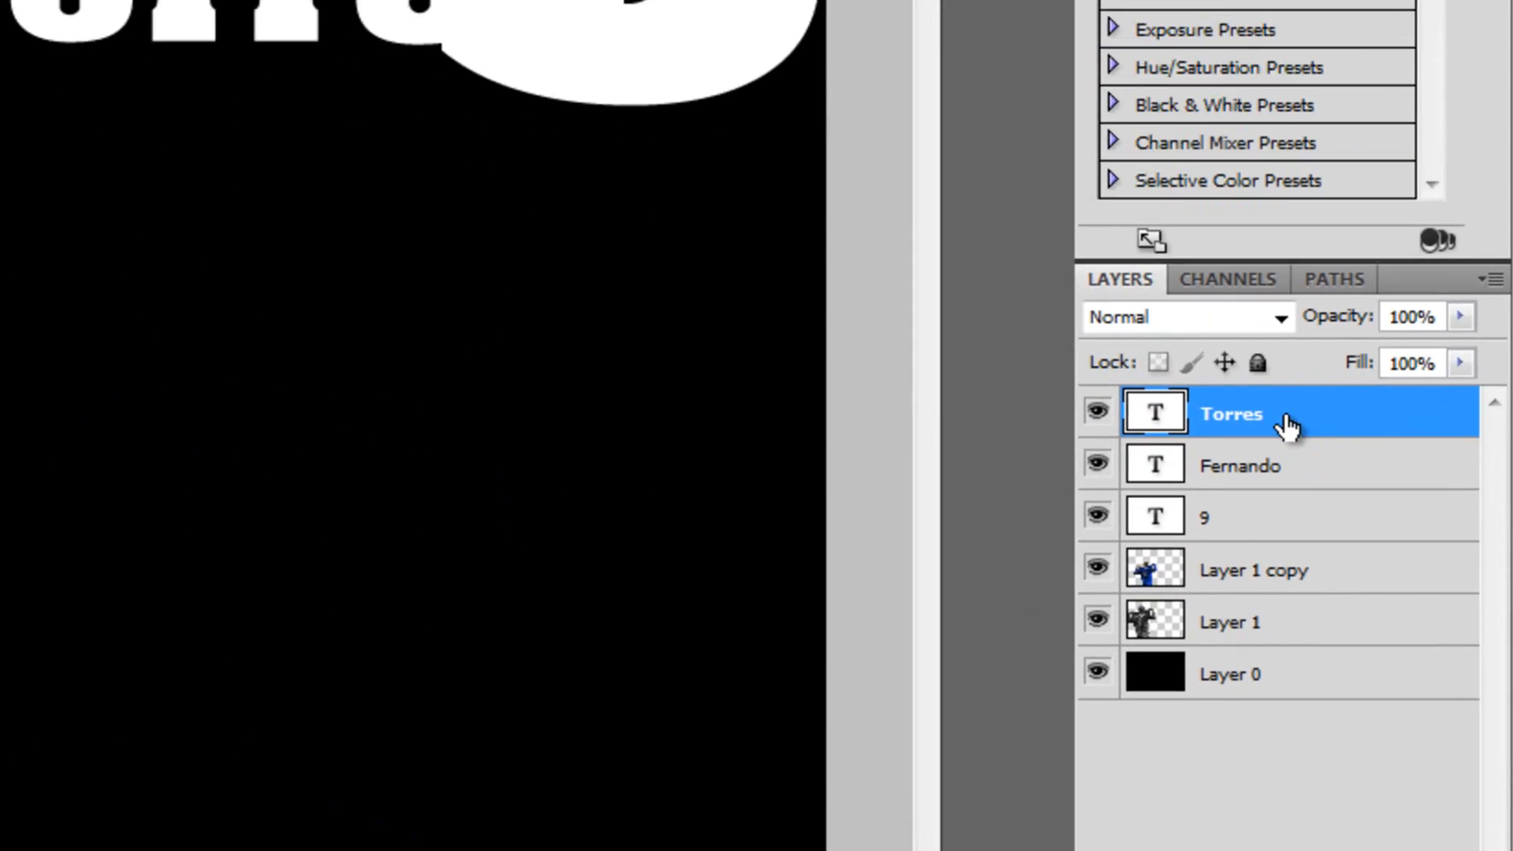
pyautogui.rightClick(1403, 545)
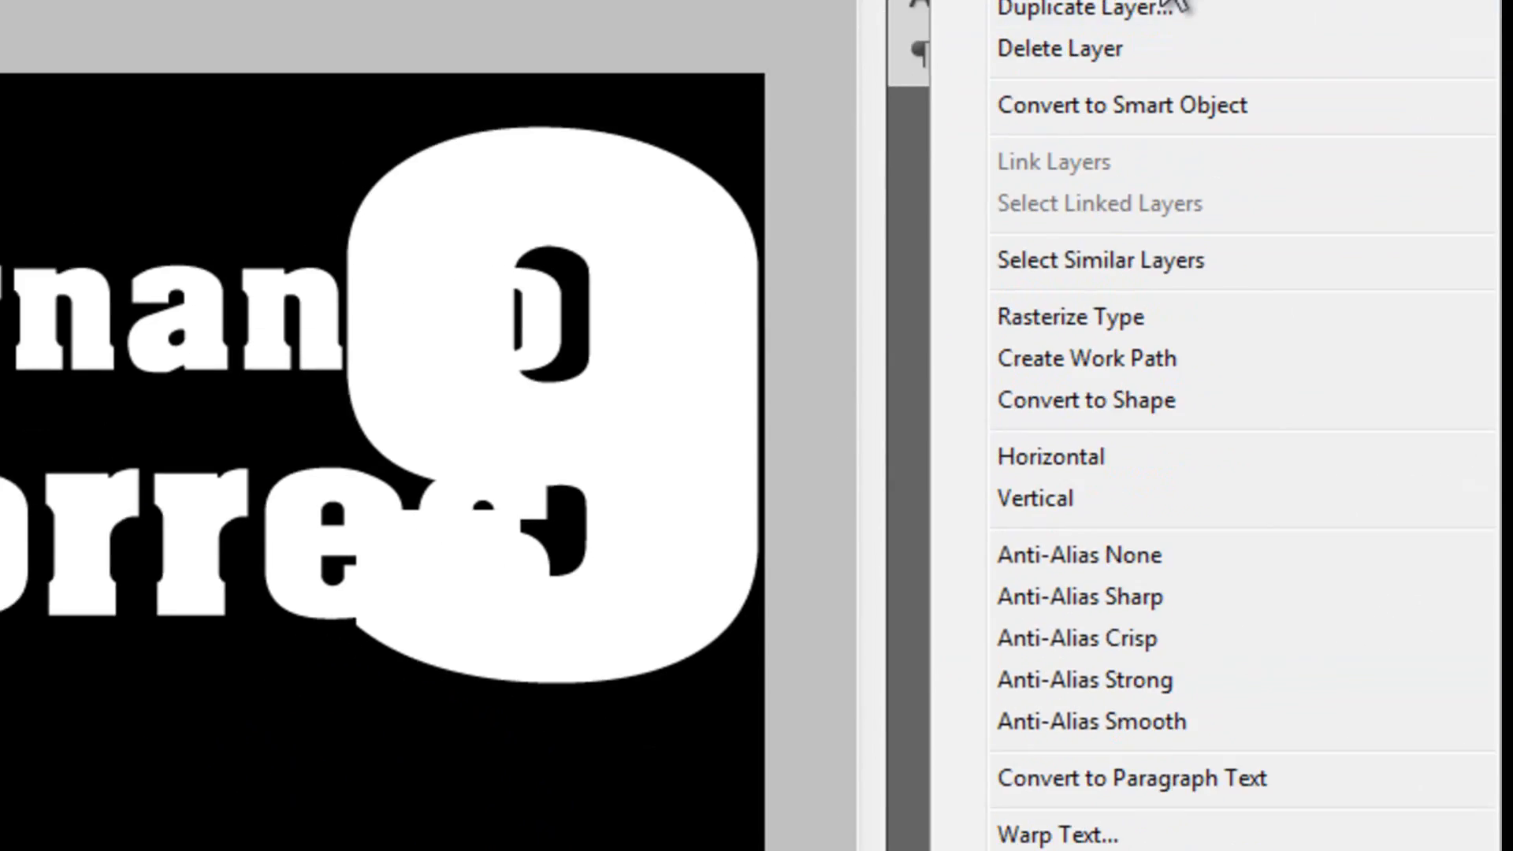
pyautogui.click(1104, 0)
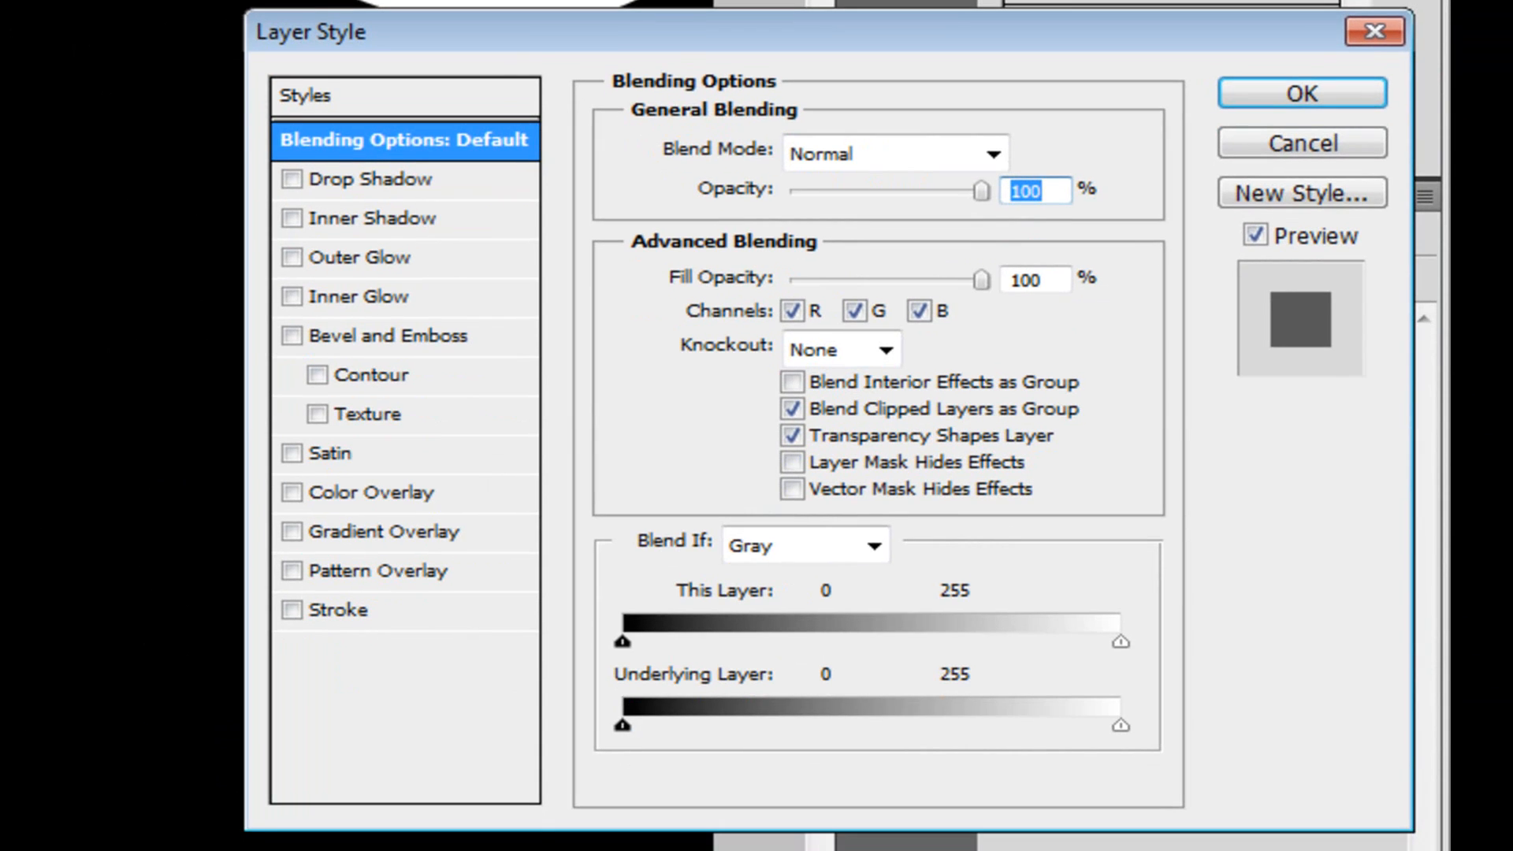
pyautogui.moveTo(496, 23); pyautogui.dragTo(551, 0)
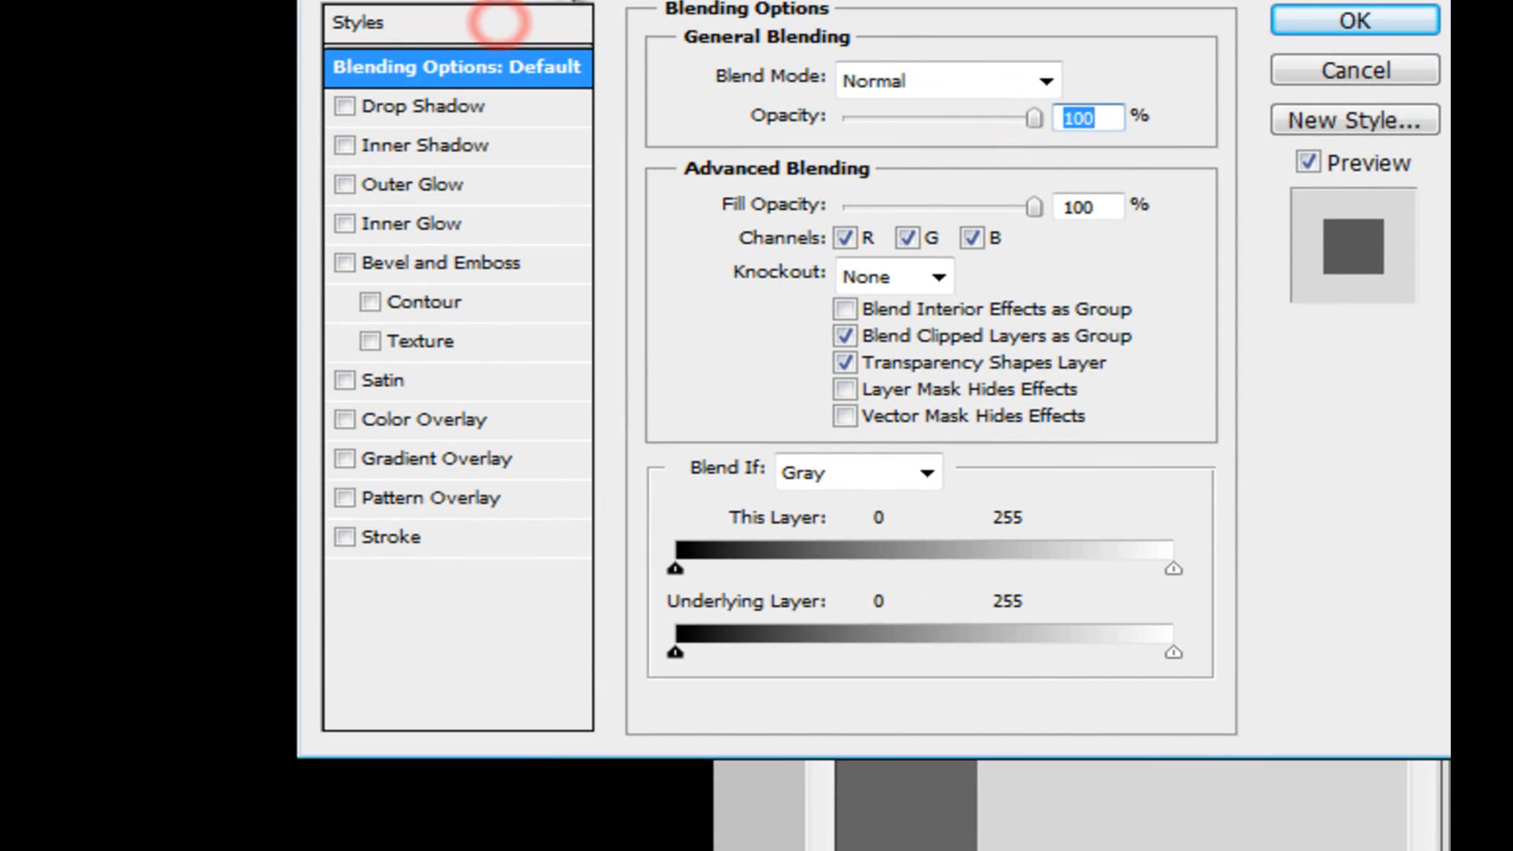
pyautogui.click(345, 539)
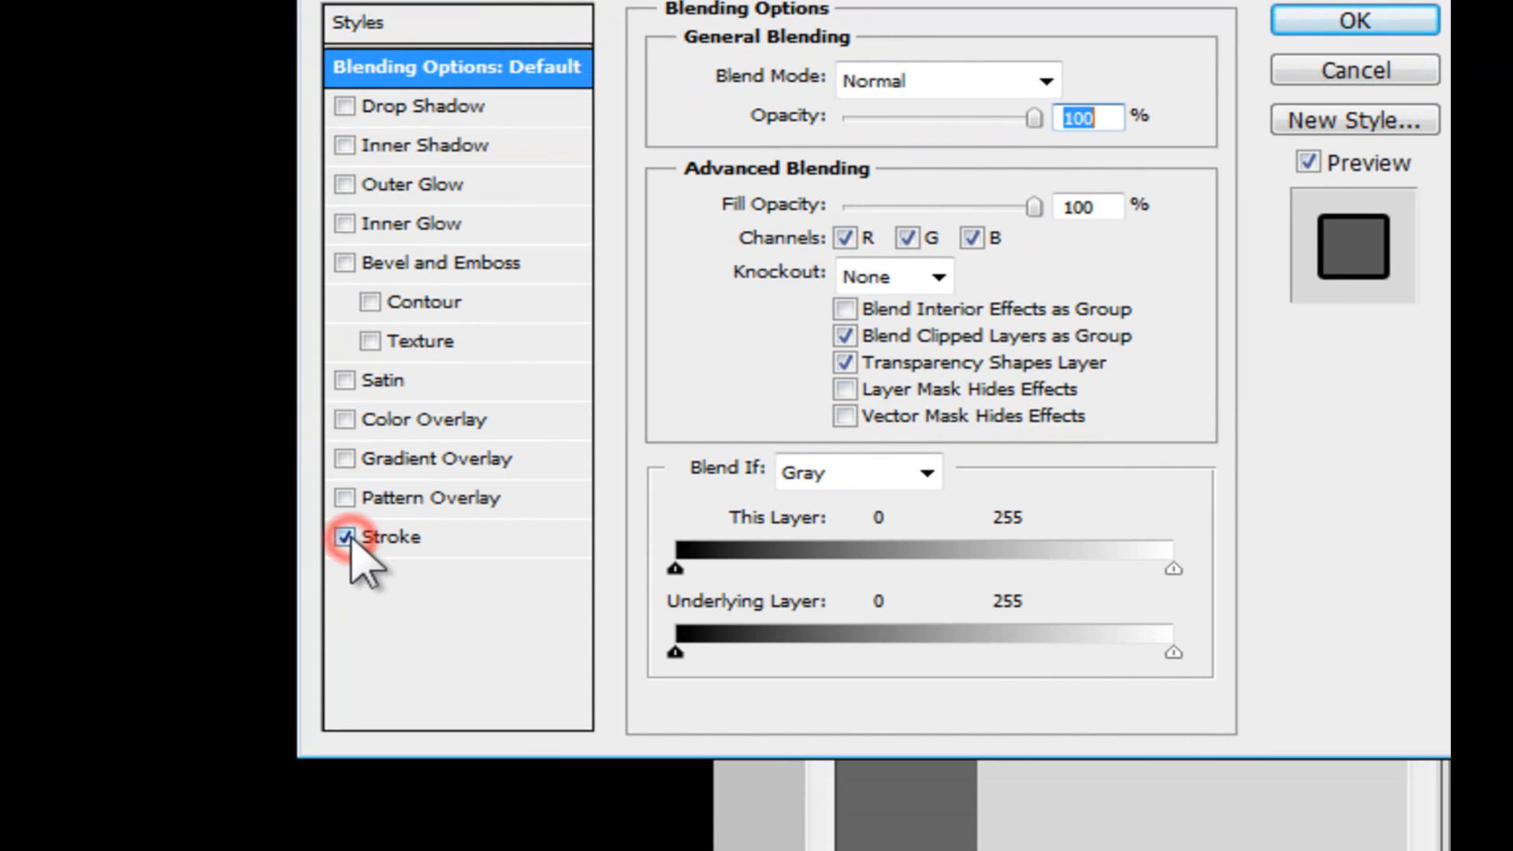
pyautogui.click(346, 264)
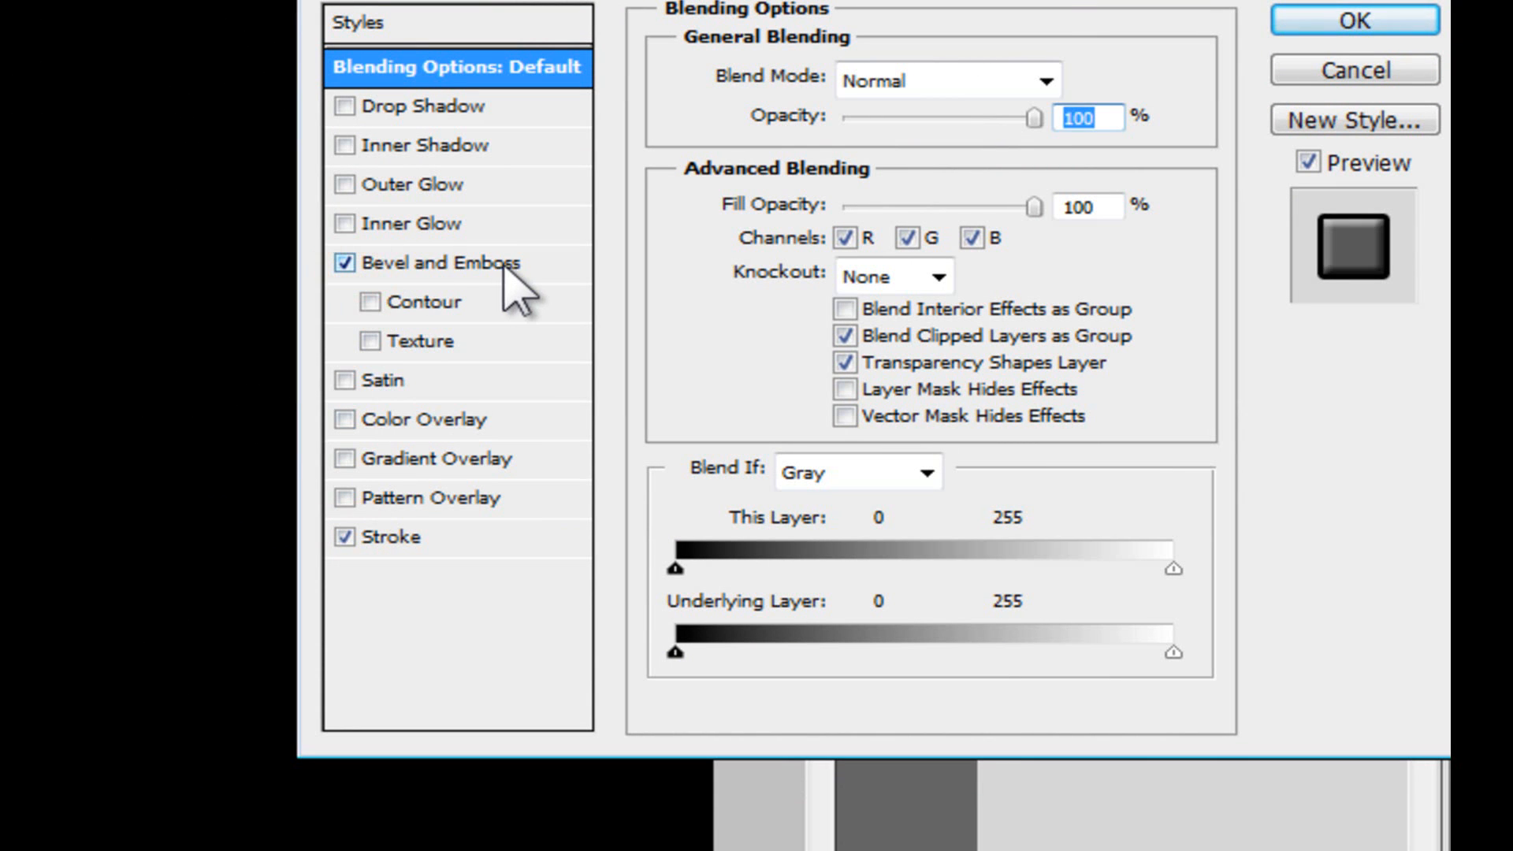
pyautogui.click(398, 537)
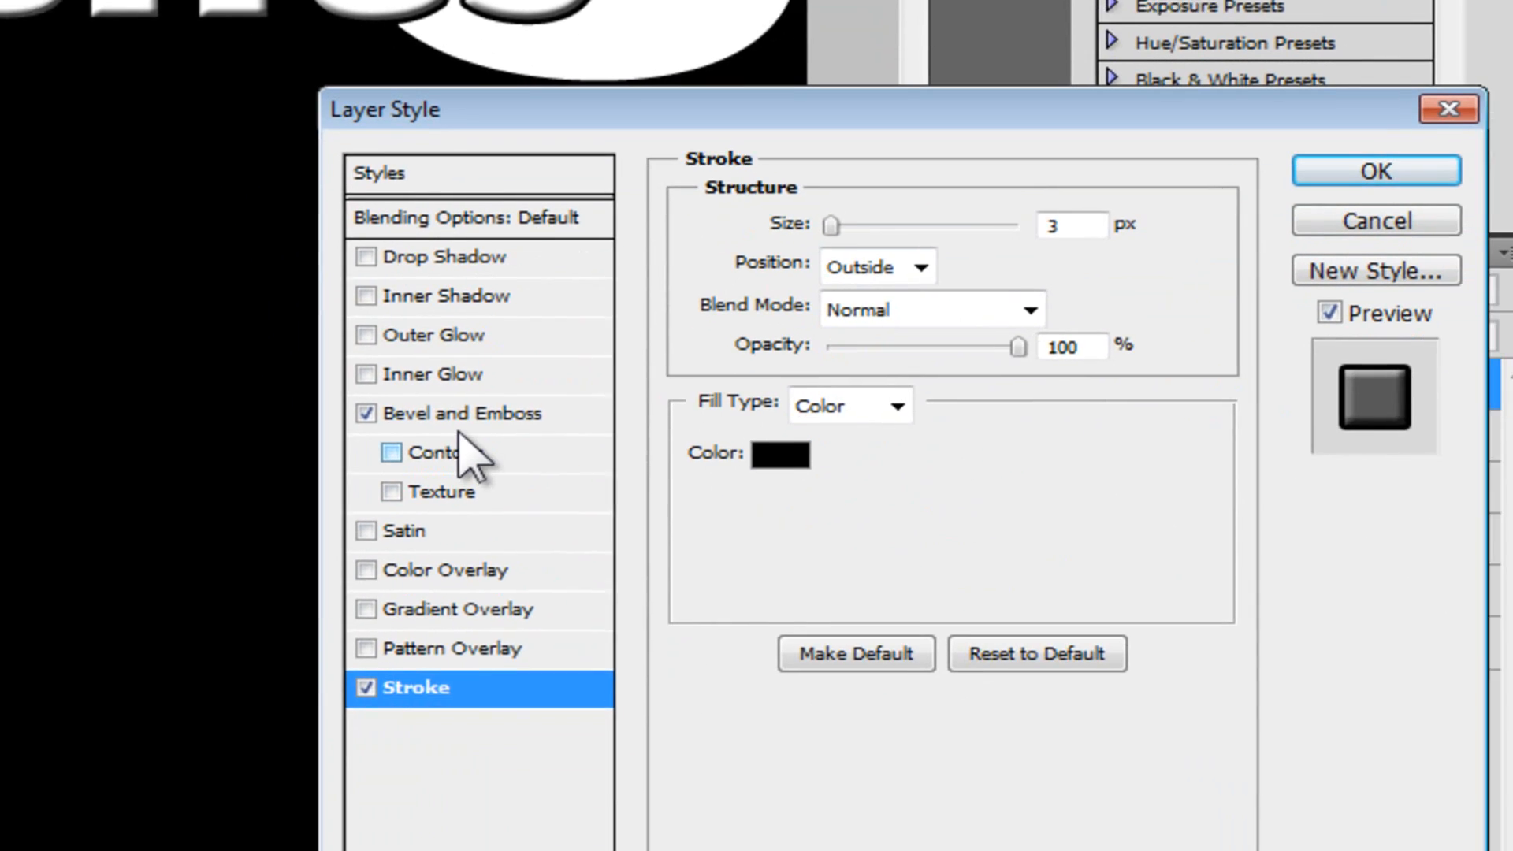
# Set the Torres layer's bevel size to 11 px, soften to 16 px and lighting angle to 60°, and apply the layer style.
pyautogui.click(740, 678)
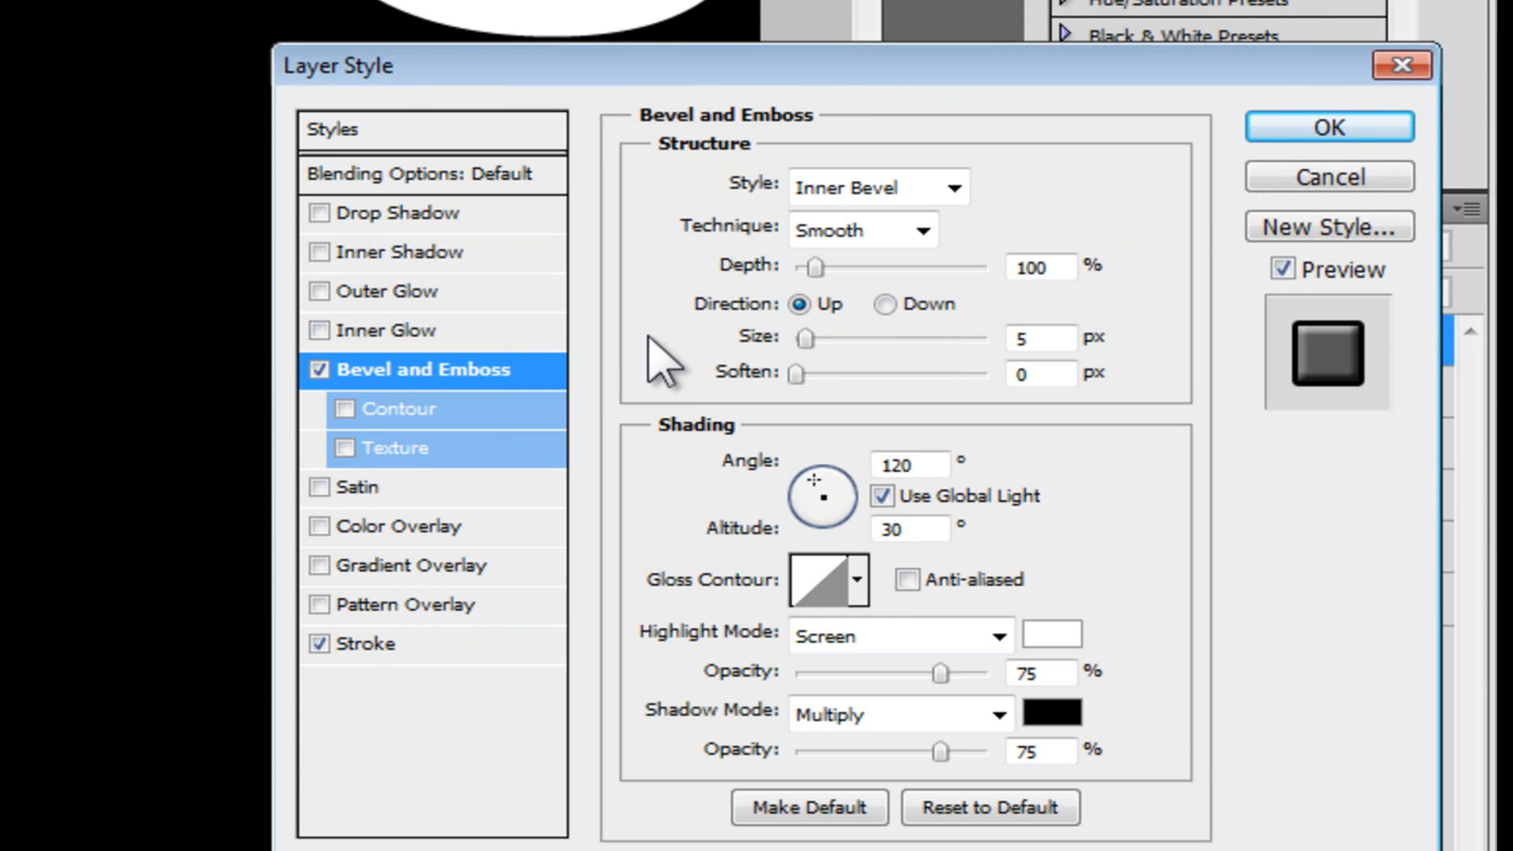
pyautogui.doubleClick(1040, 337)
pyautogui.write('11')
pyautogui.doubleClick(1047, 373)
pyautogui.moveTo(796, 373); pyautogui.dragTo(1047, 412)
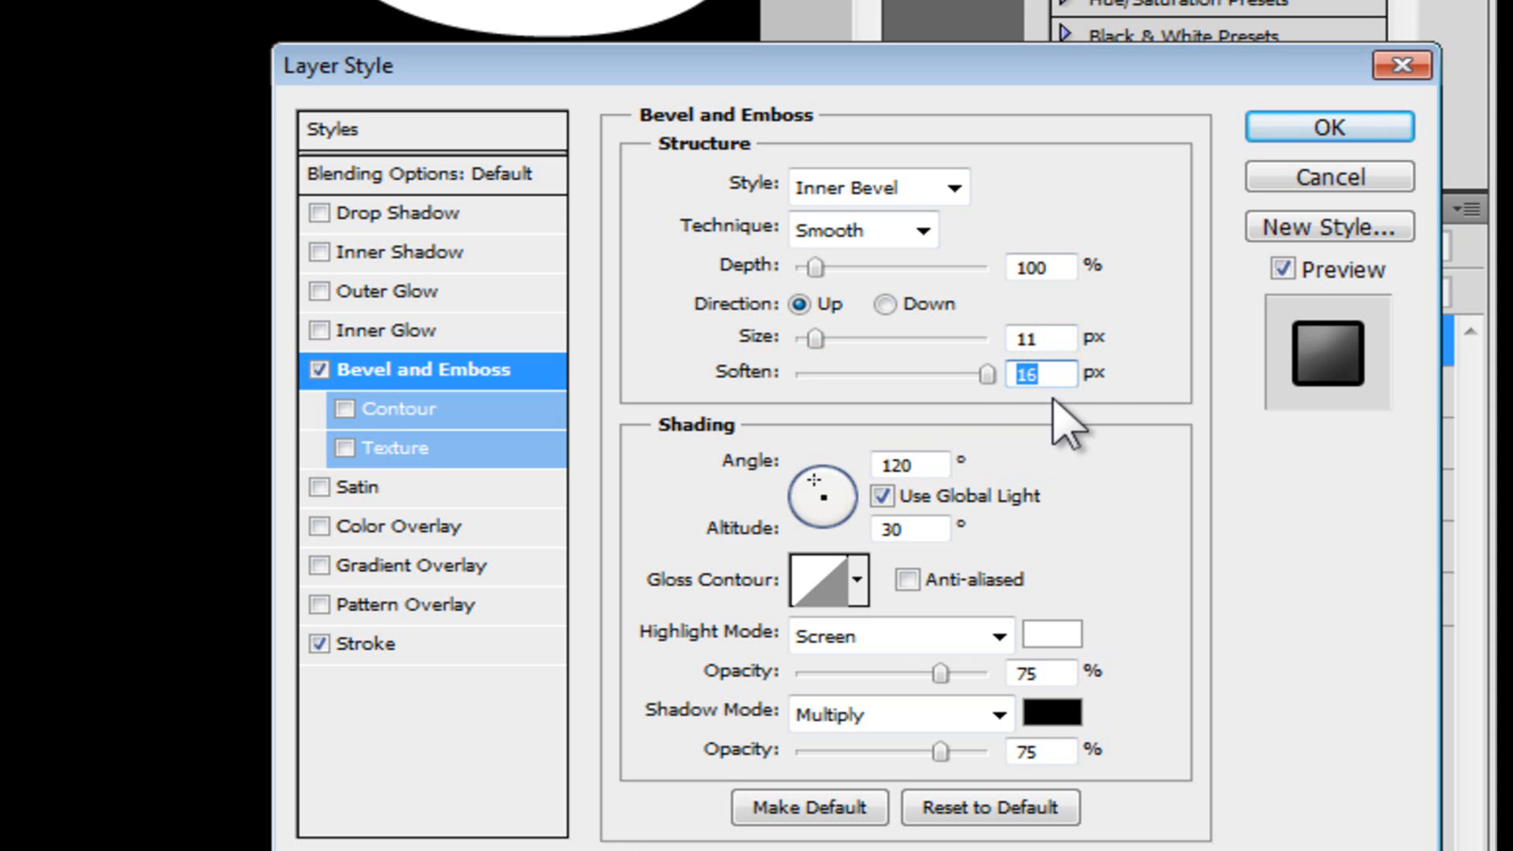
pyautogui.doubleClick(930, 465)
pyautogui.write('60')
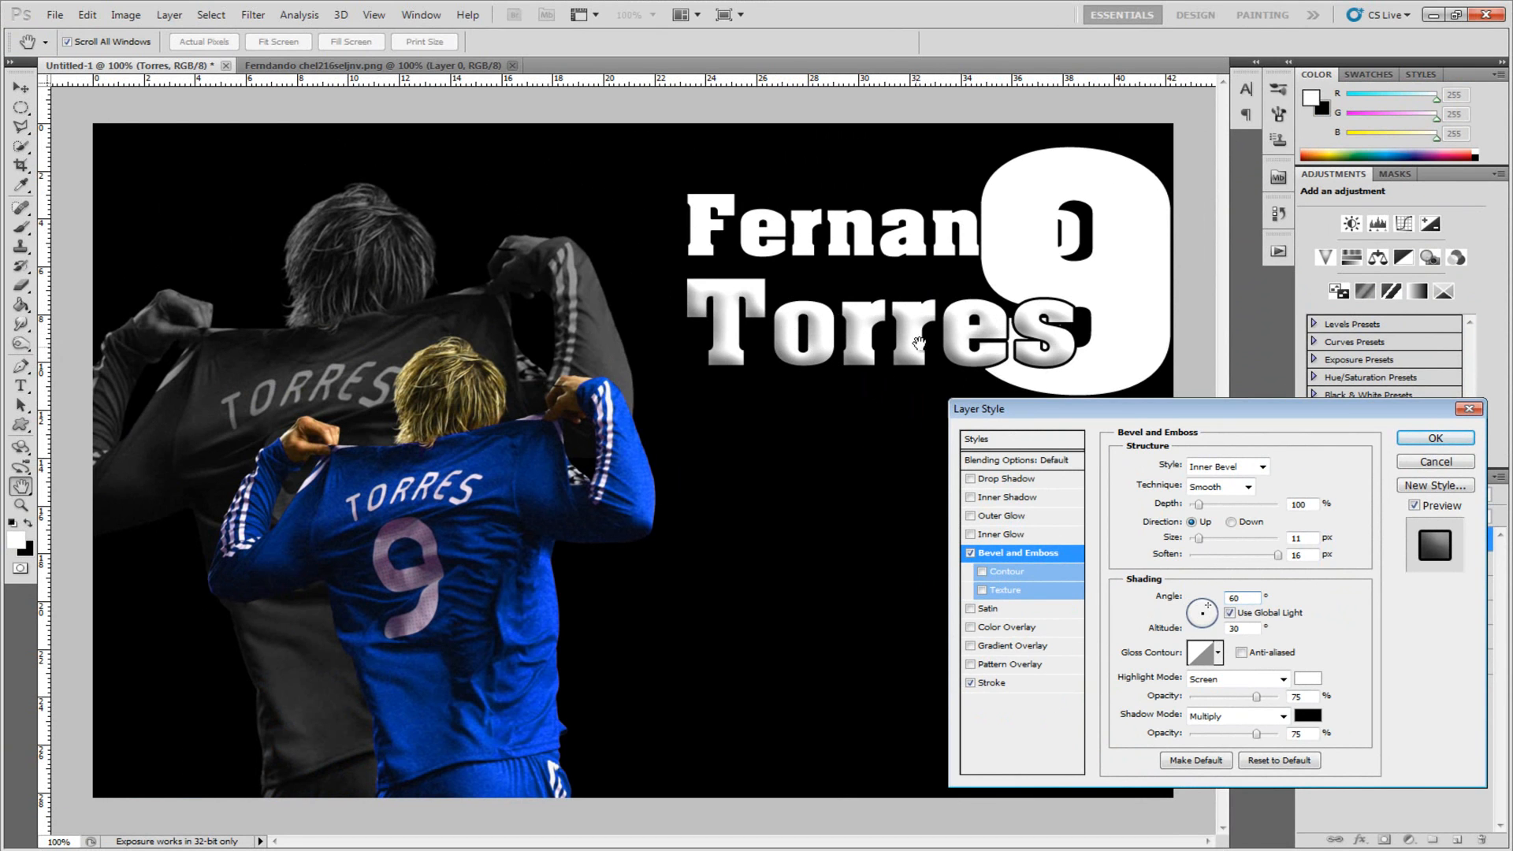
pyautogui.click(1412, 505)
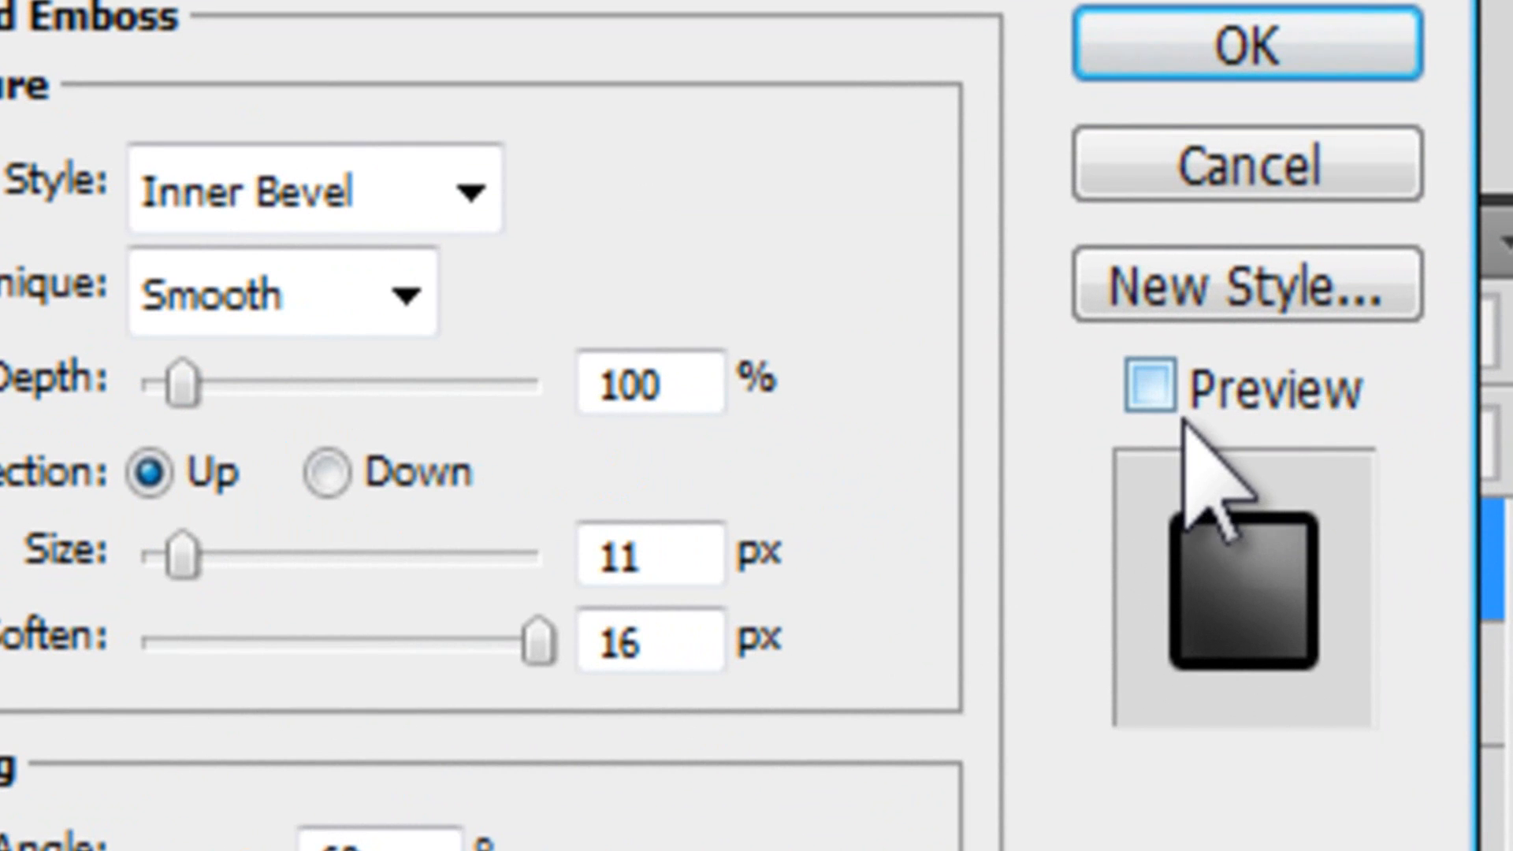
pyautogui.click(1151, 386)
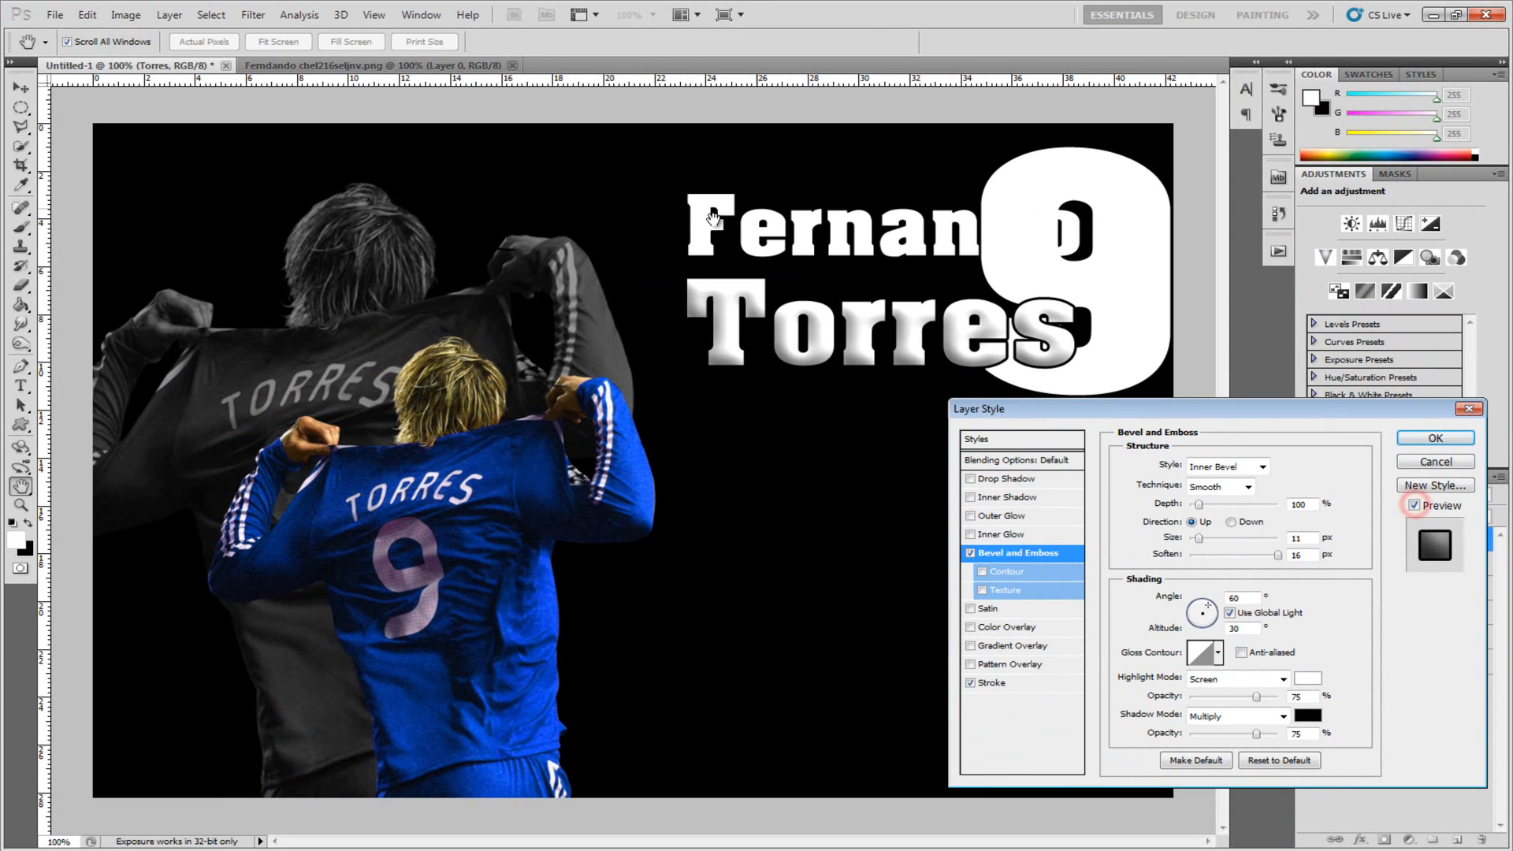
pyautogui.click(1451, 439)
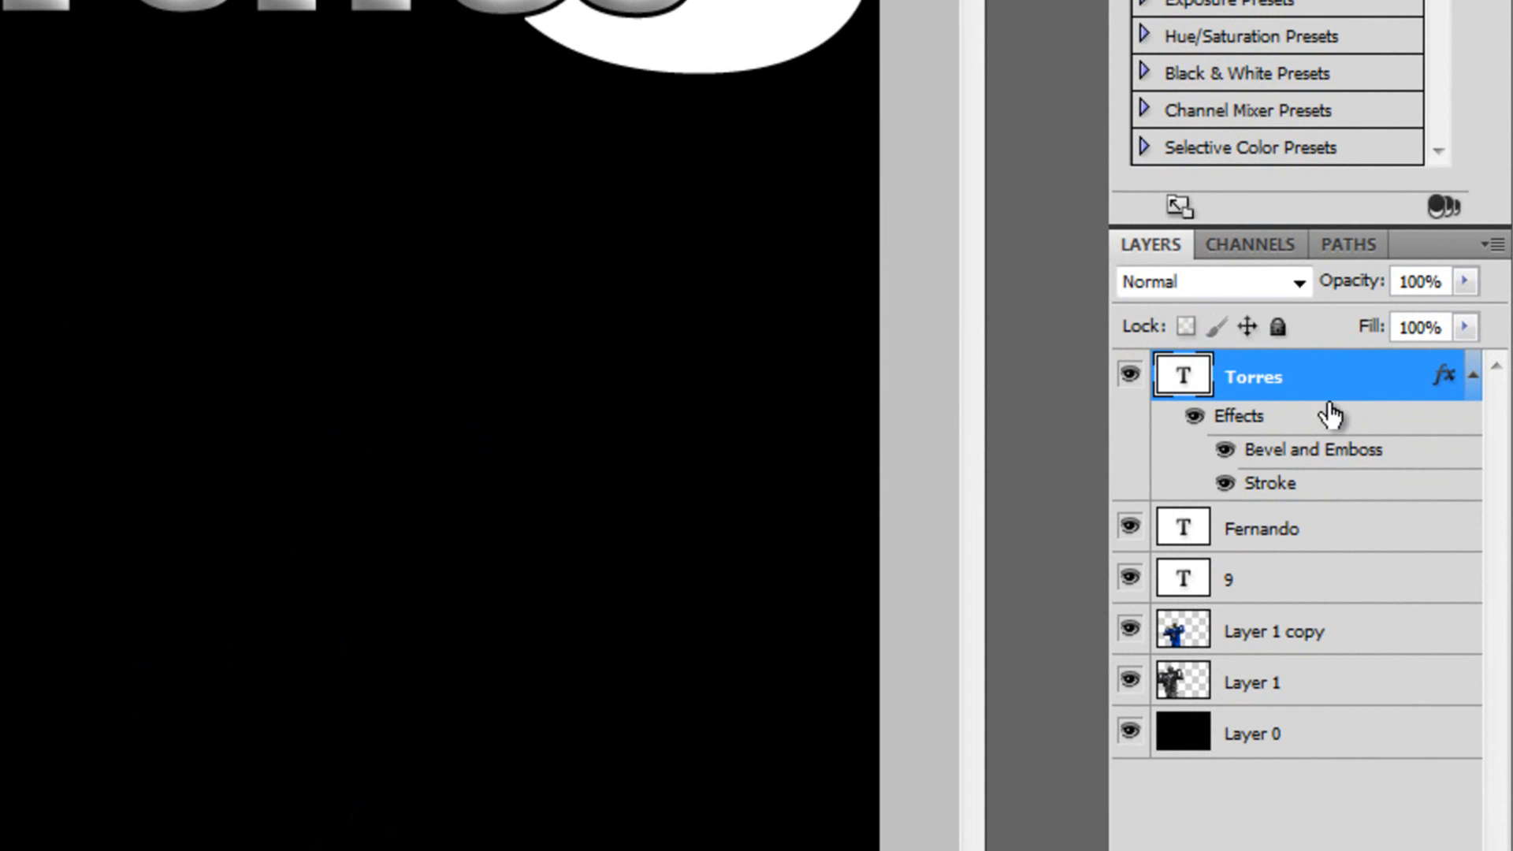
# Copy the layer style from the Torres layer and paste it onto the Fernando layer.
pyautogui.click(1202, 837)
pyautogui.click(1328, 379)
pyautogui.rightClick(1320, 383)
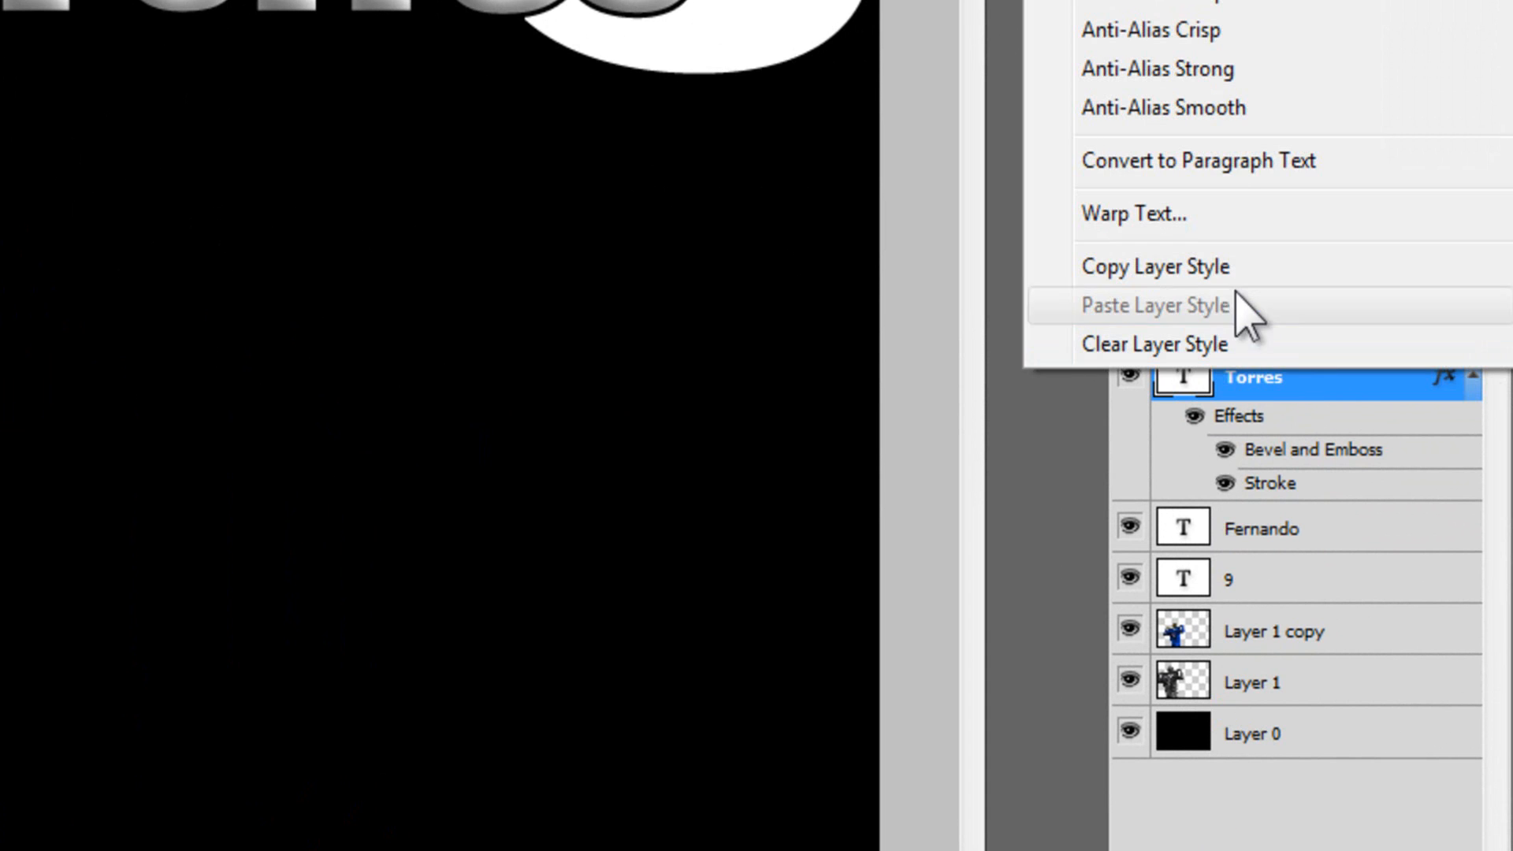
pyautogui.click(1176, 268)
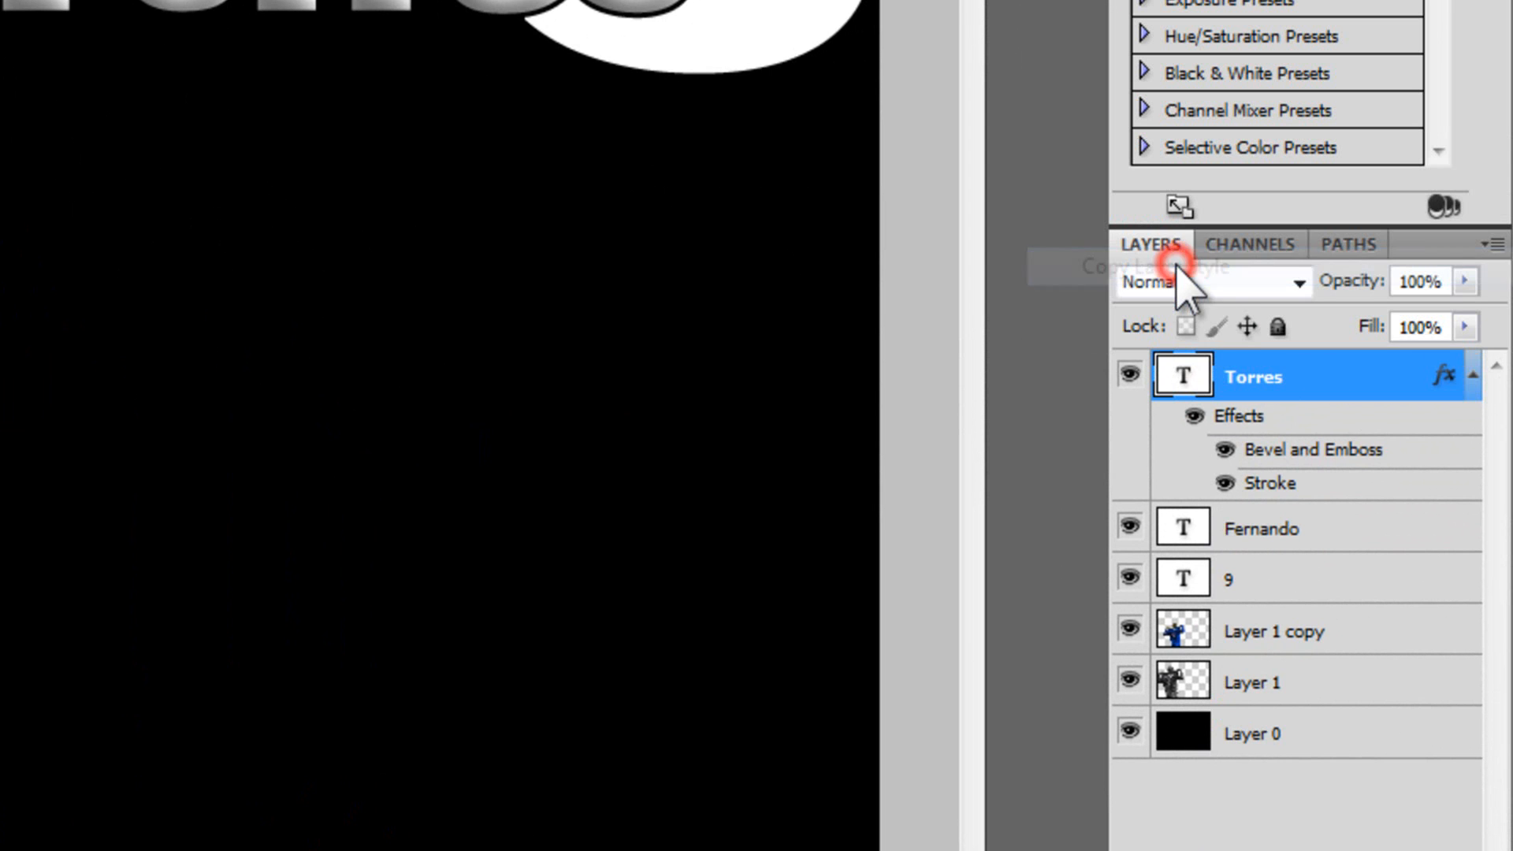
pyautogui.click(1291, 535)
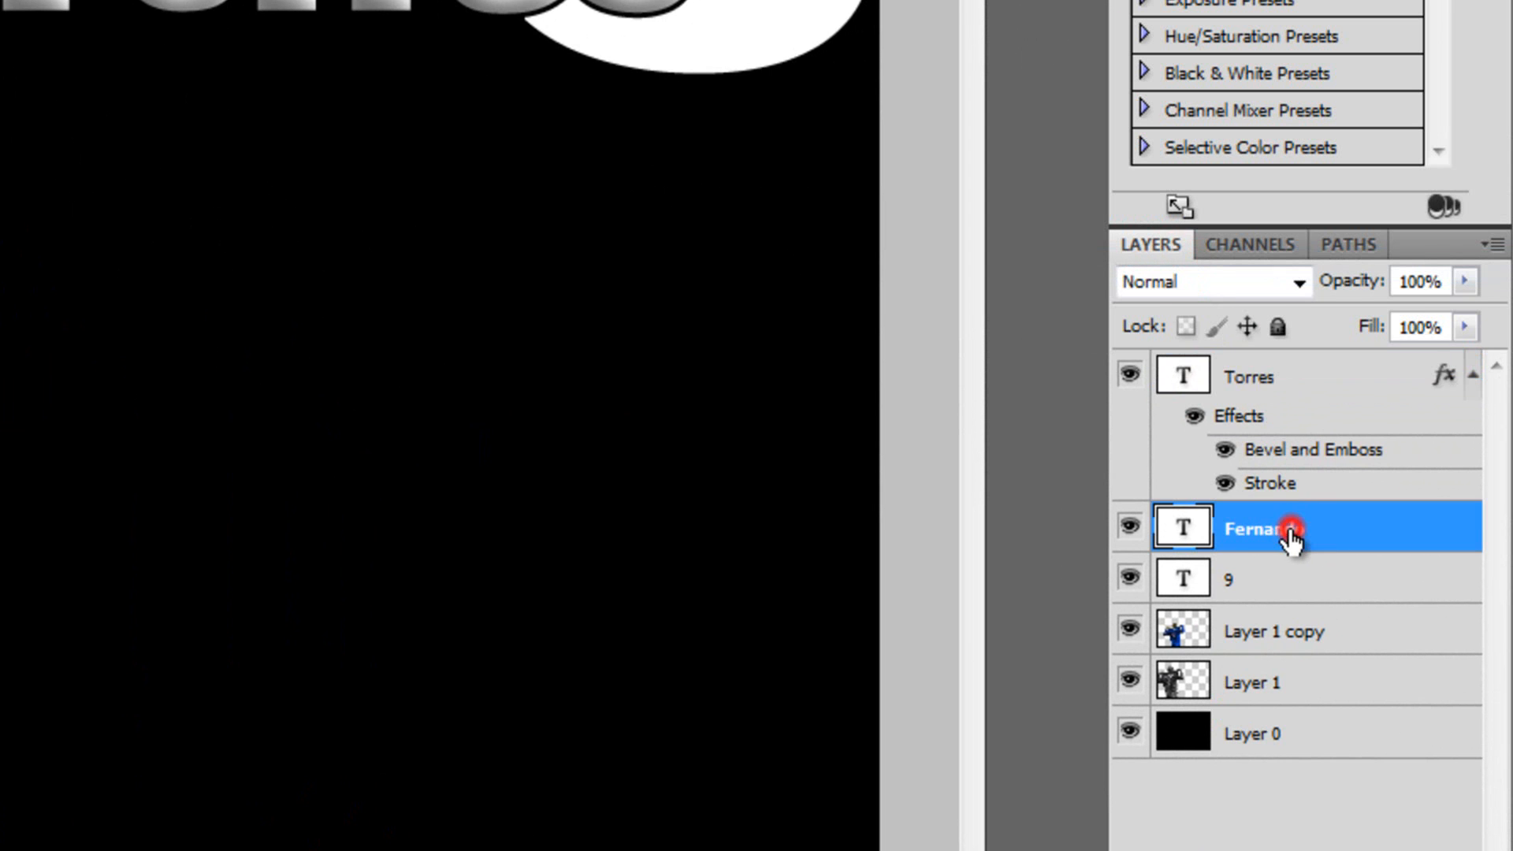
pyautogui.rightClick(1332, 536)
pyautogui.click(1308, 458)
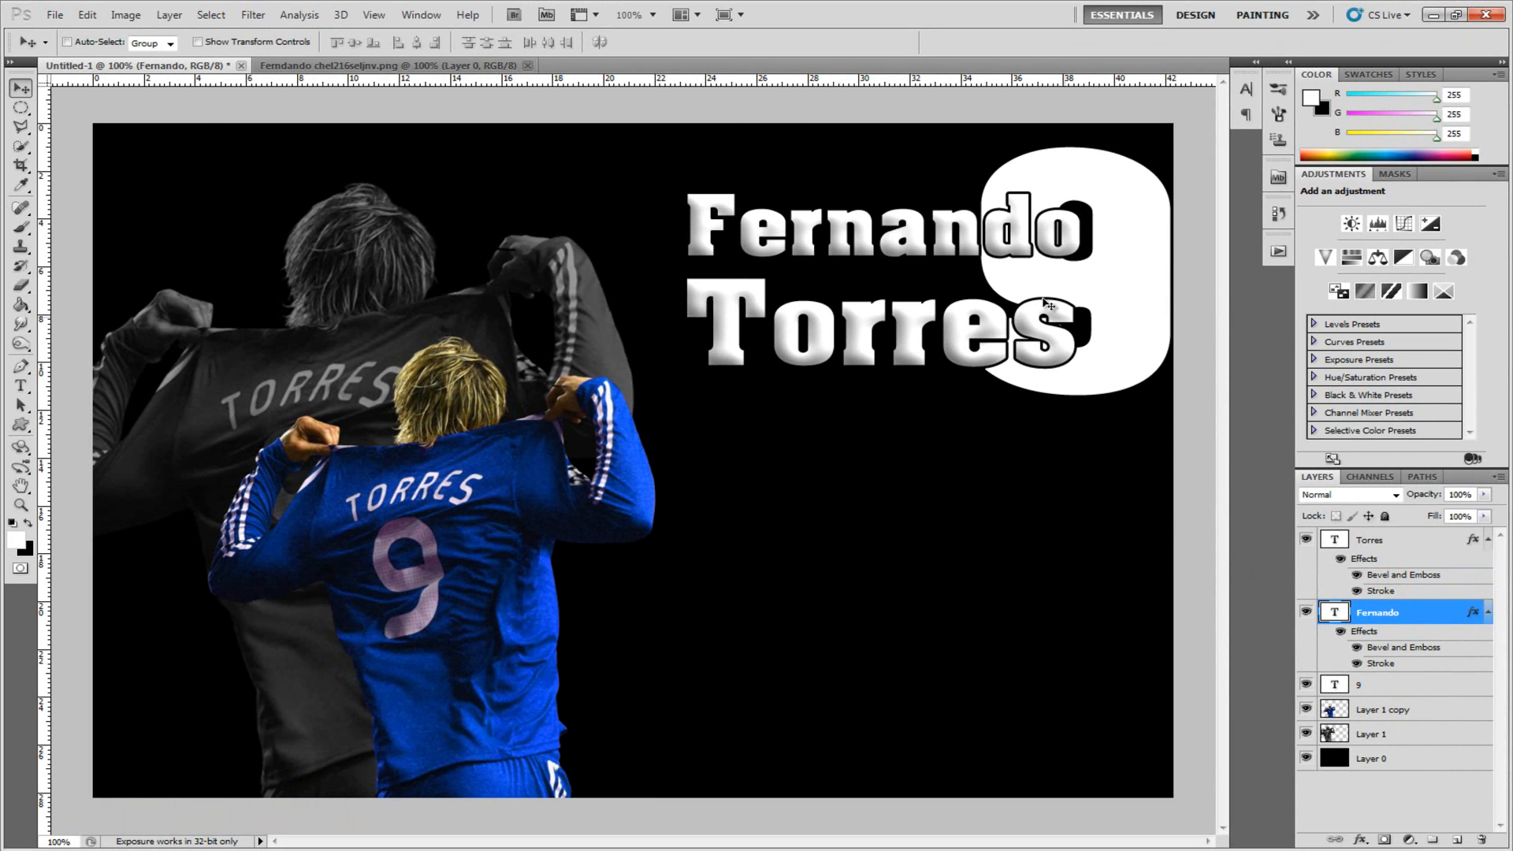
# Paste the copied layer style onto the "9" text layer.
pyautogui.click(1358, 687)
pyautogui.rightClick(1373, 680)
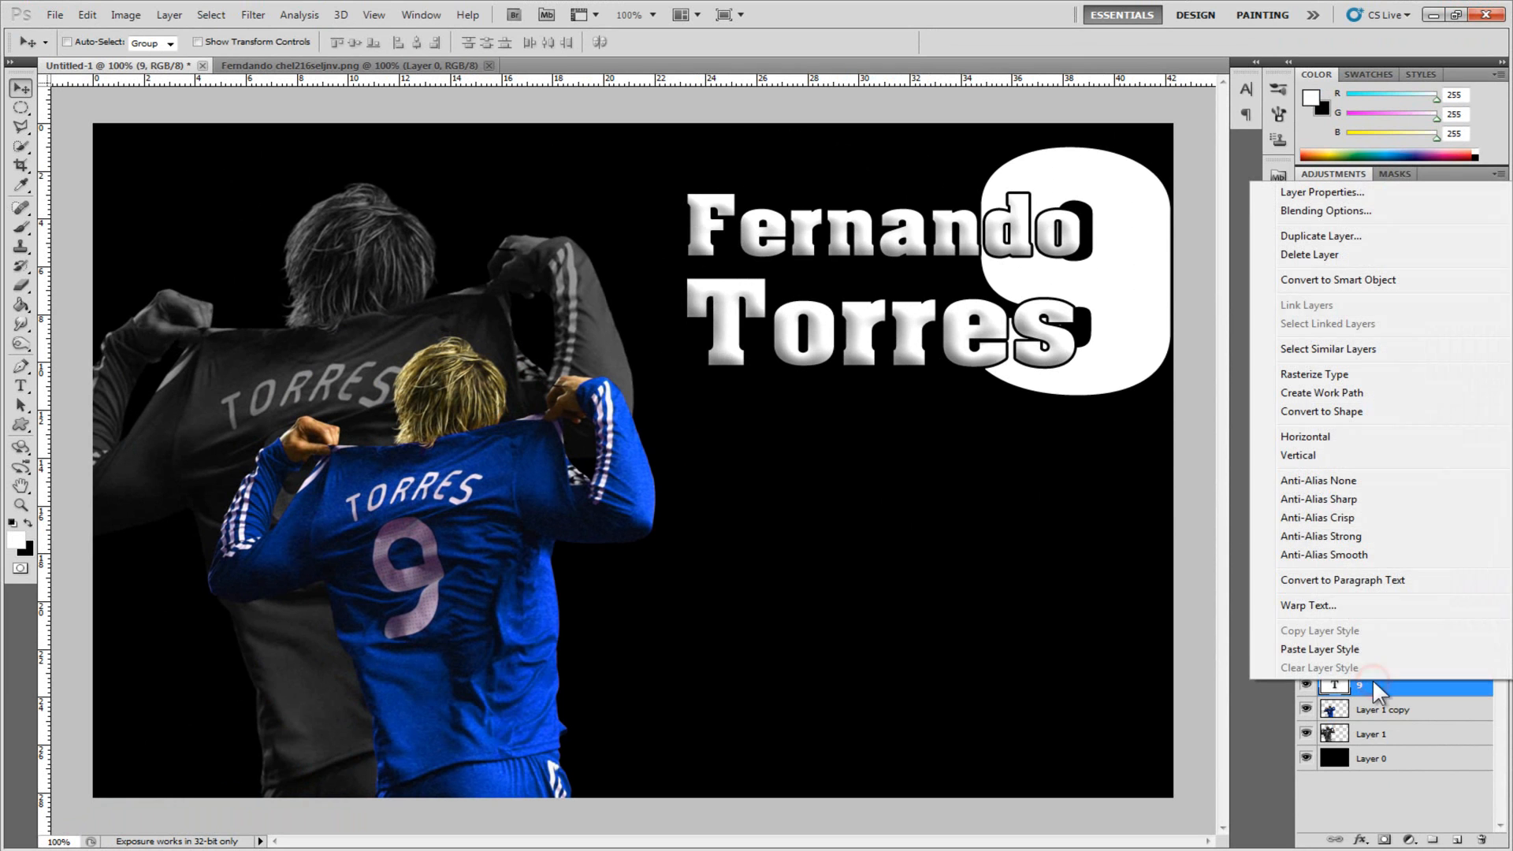
pyautogui.click(1320, 650)
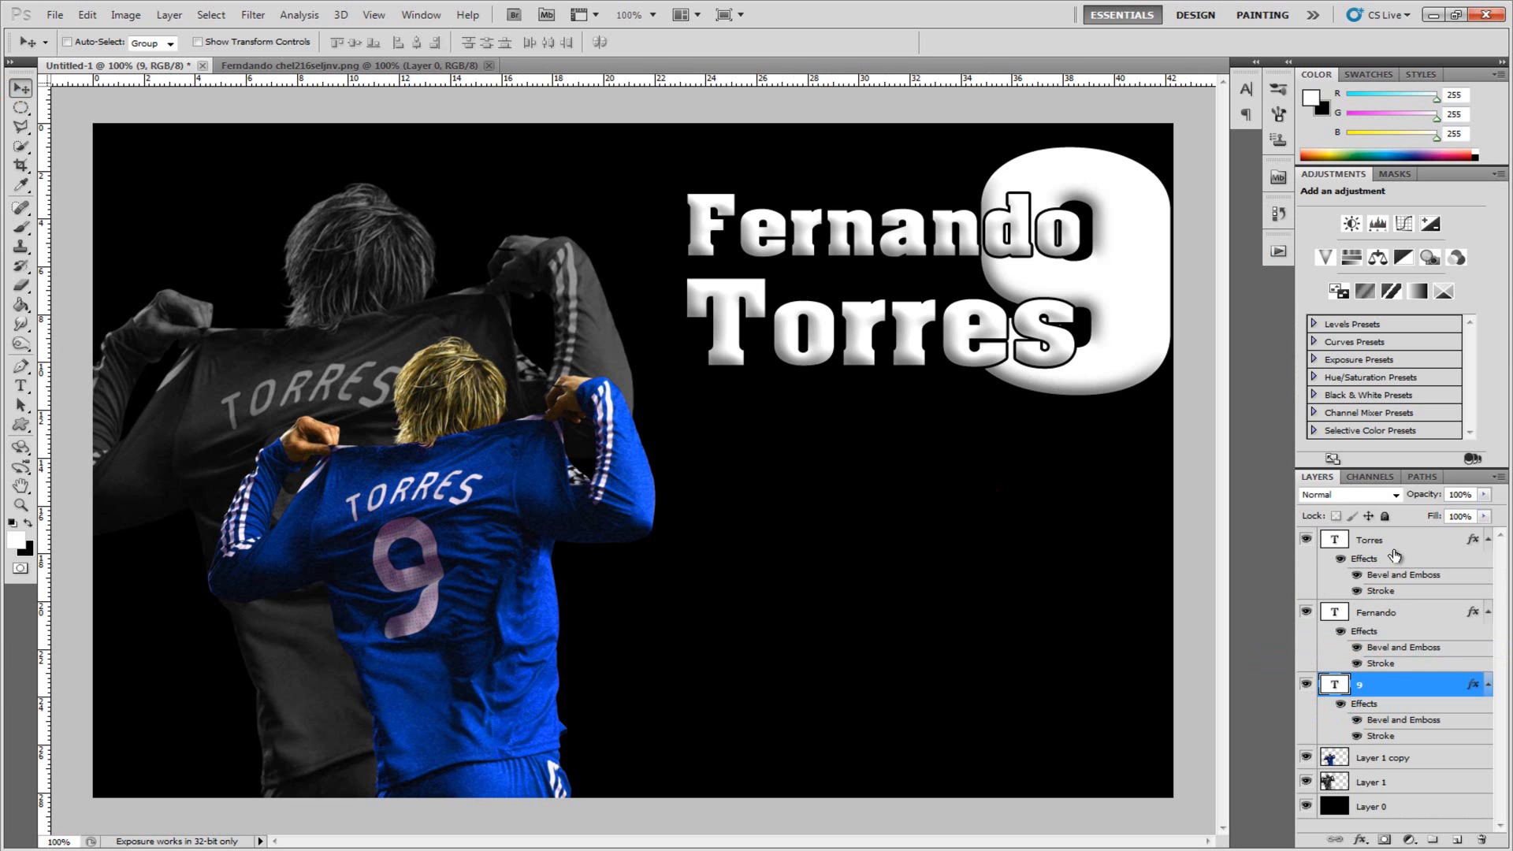
# Merge the Torres, Fernando and "9" text layers into a single layer.
pyautogui.click(1367, 539)
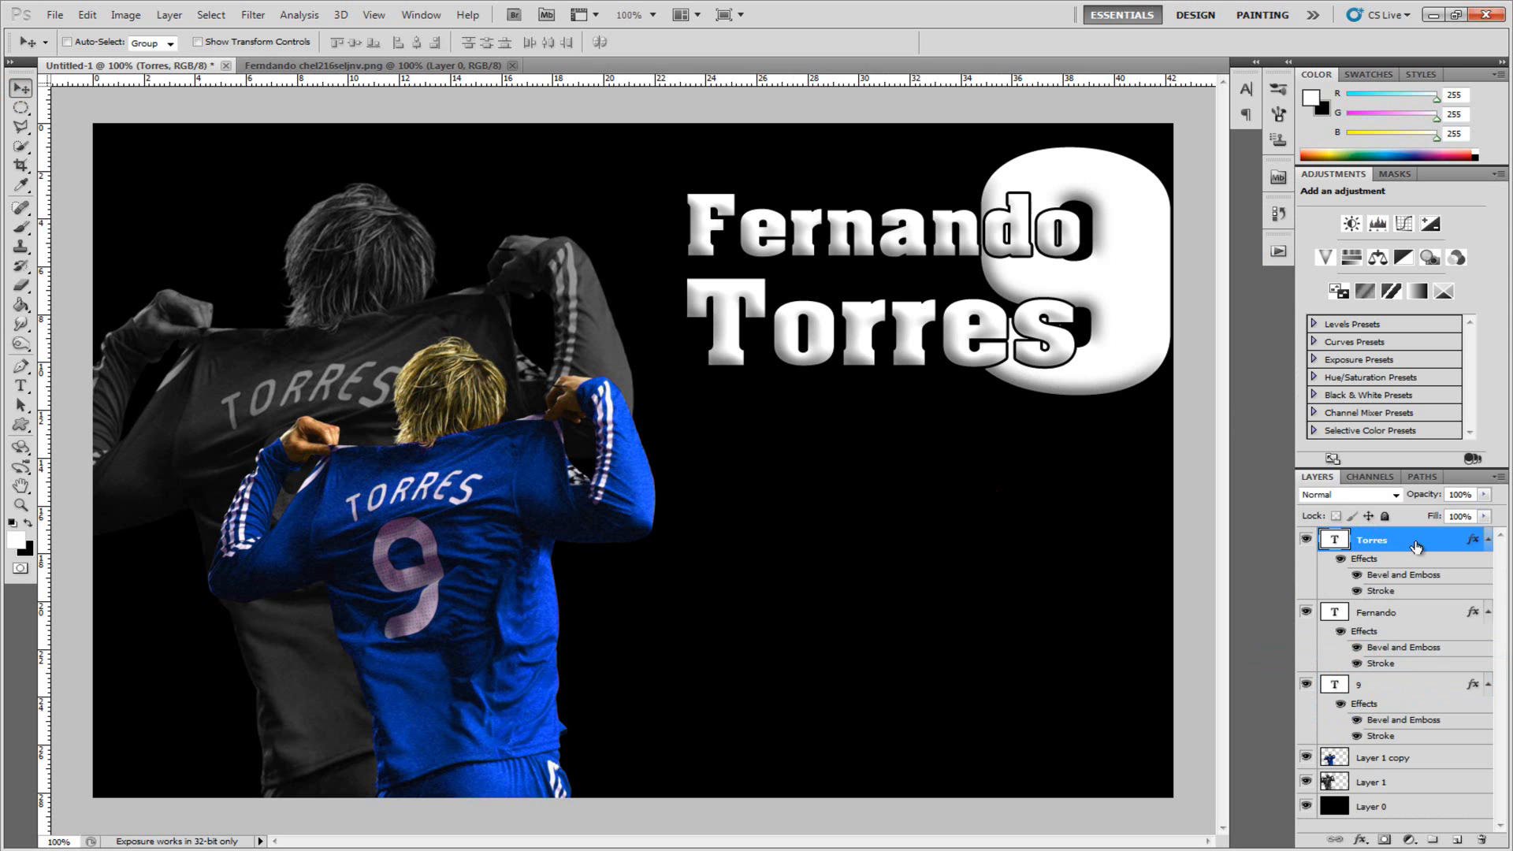
pyautogui.keyDown('shift'); pyautogui.click(1382, 617); pyautogui.keyUp('shift')
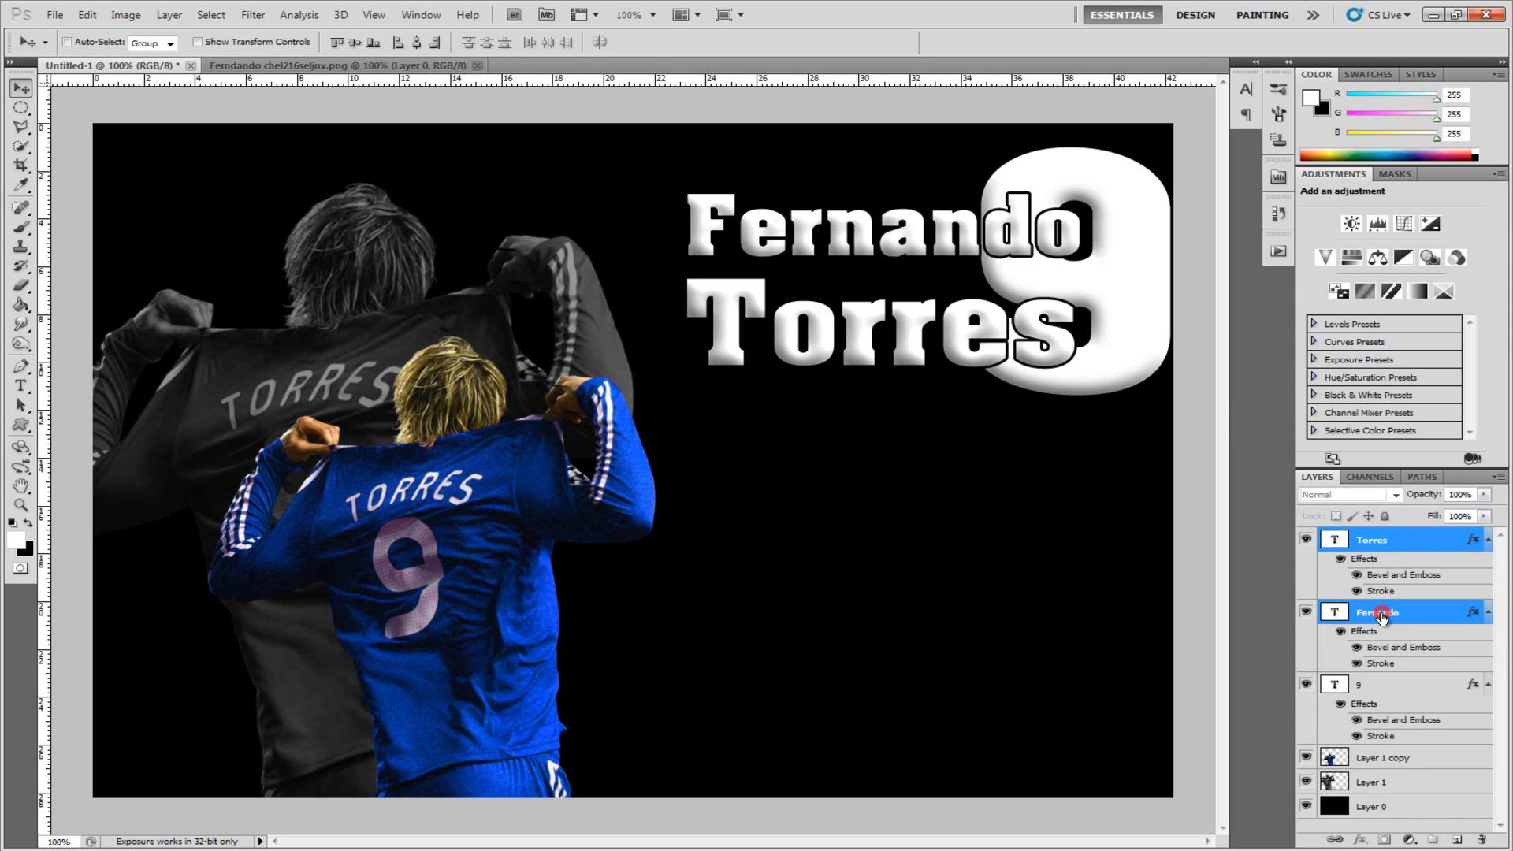
pyautogui.keyDown('shift'); pyautogui.click(1372, 694); pyautogui.keyUp('shift')
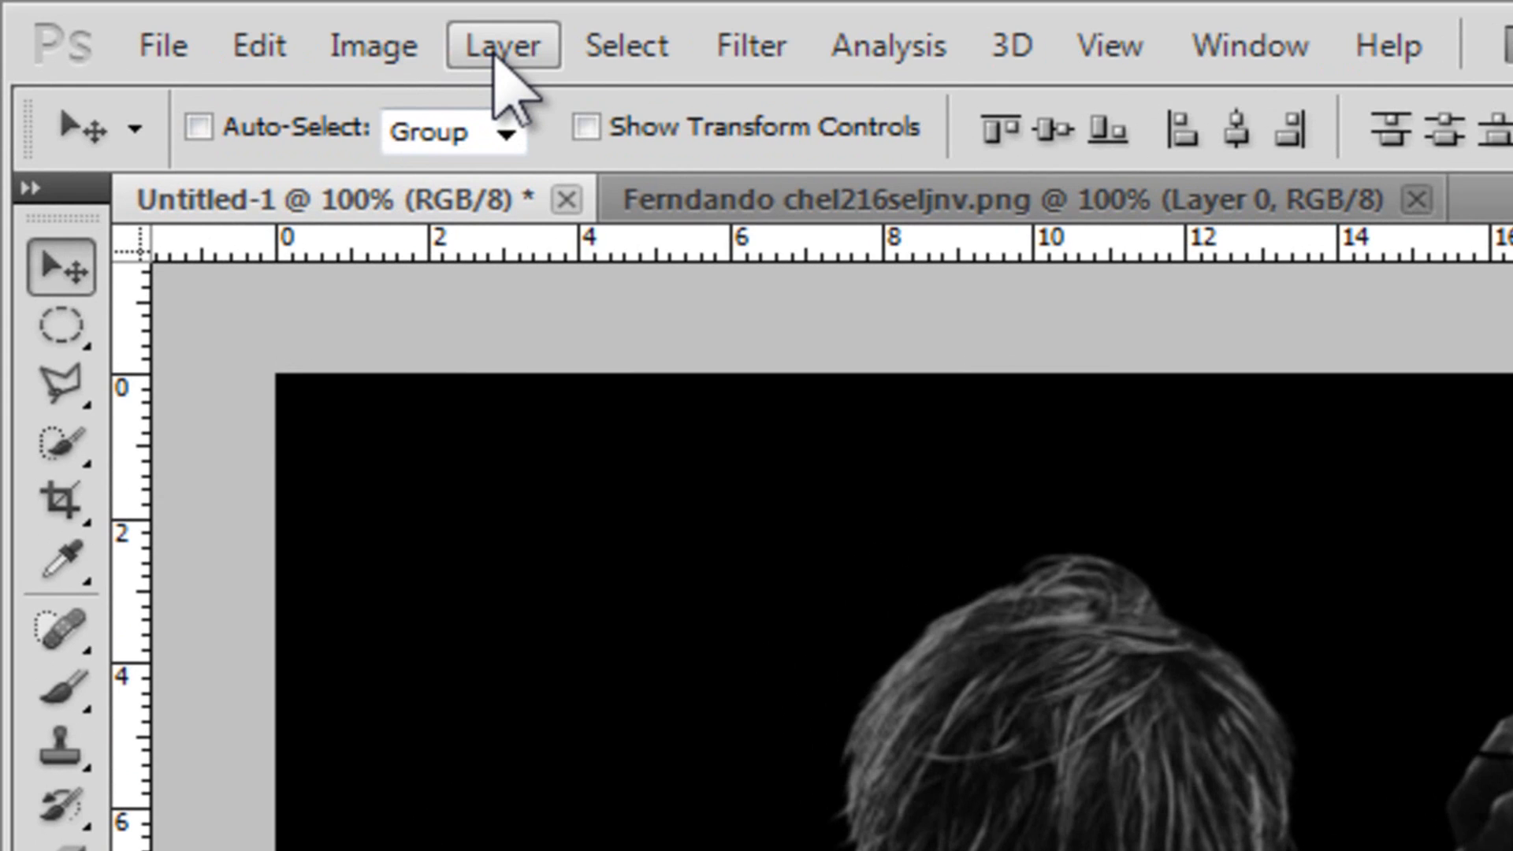
pyautogui.click(167, 16)
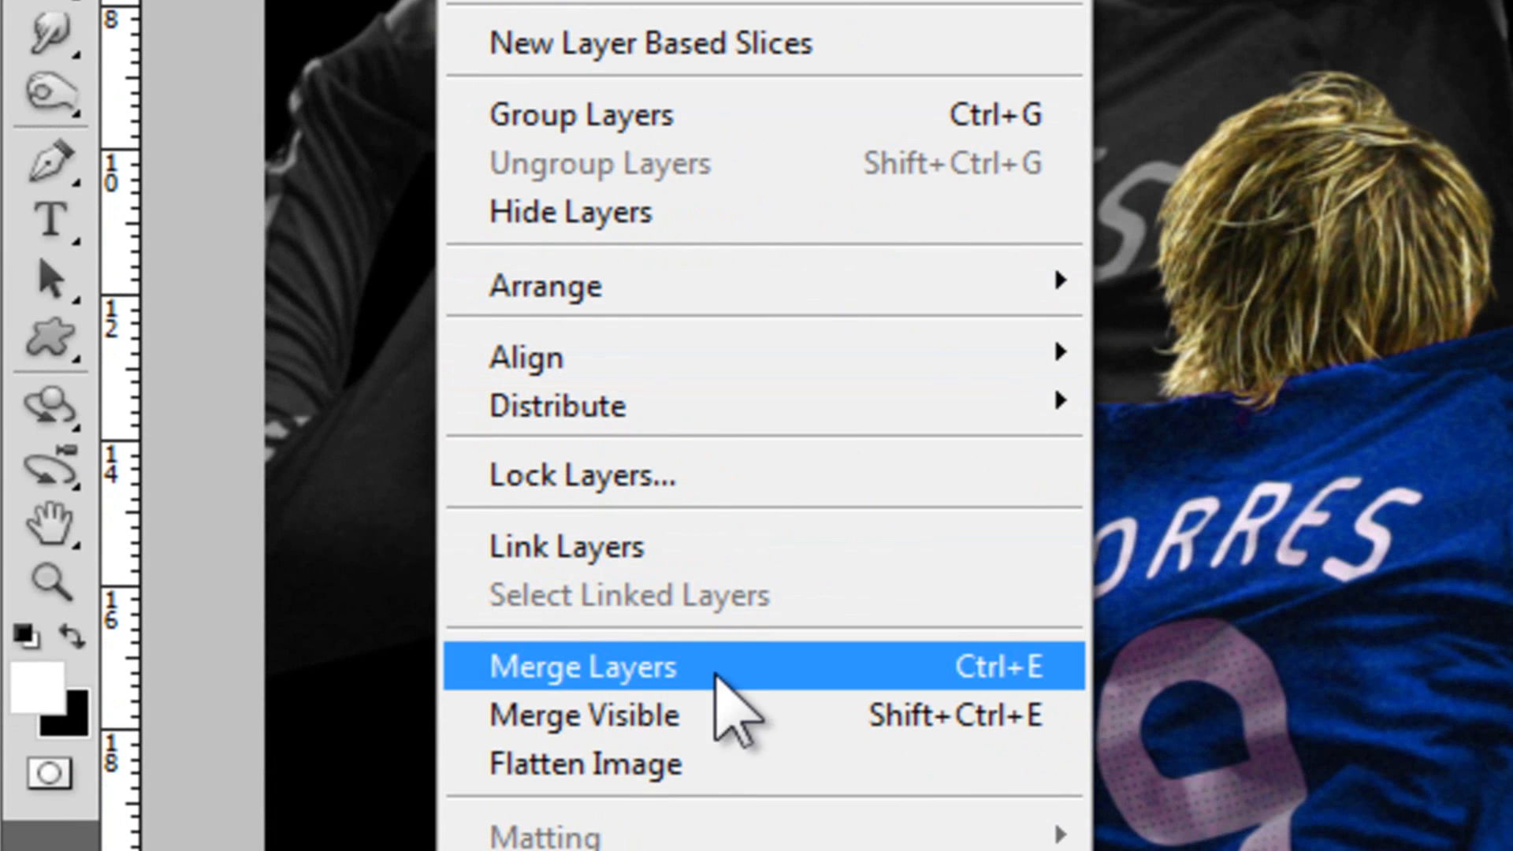
pyautogui.click(716, 677)
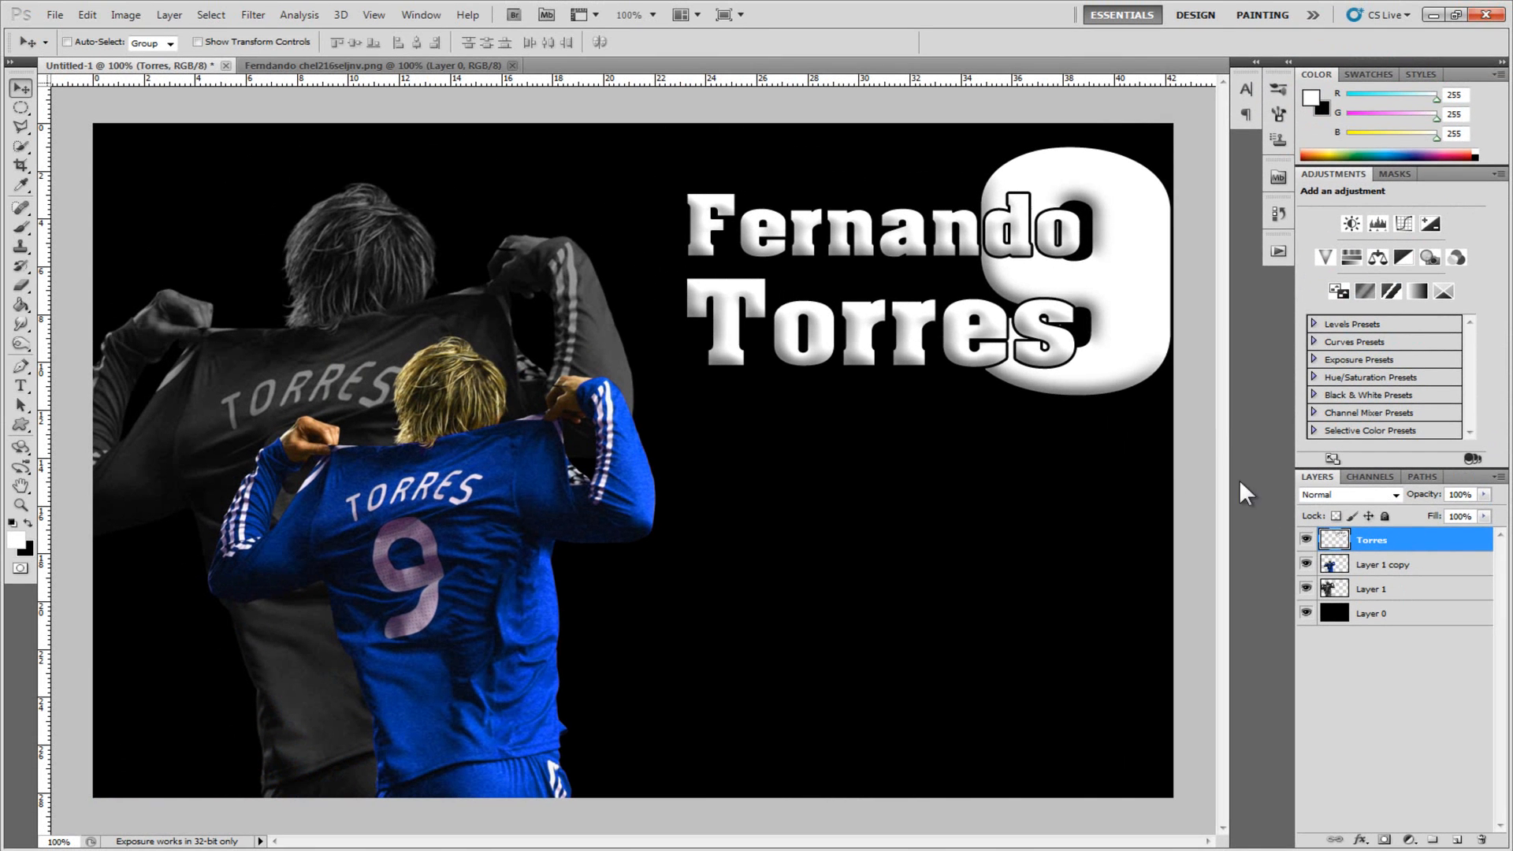
pyautogui.moveTo(1140, 318); pyautogui.dragTo(1125, 315)
pyautogui.click(87, 14)
pyautogui.click(97, 29)
pyautogui.click(856, 529)
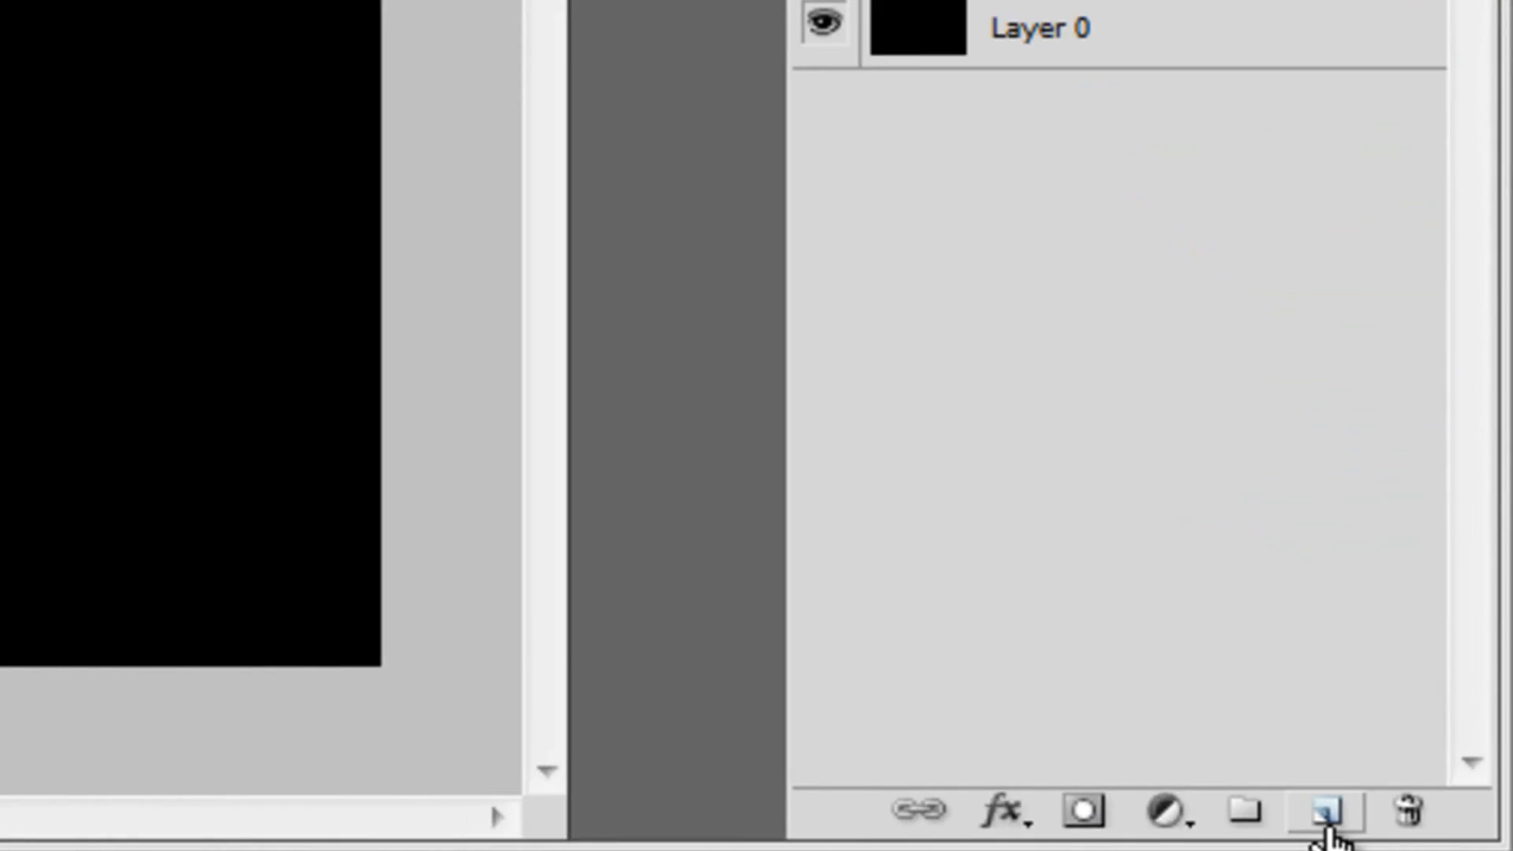
# Add a new layer above the merged text layer and activate the Custom Shape tool.
pyautogui.click(1458, 840)
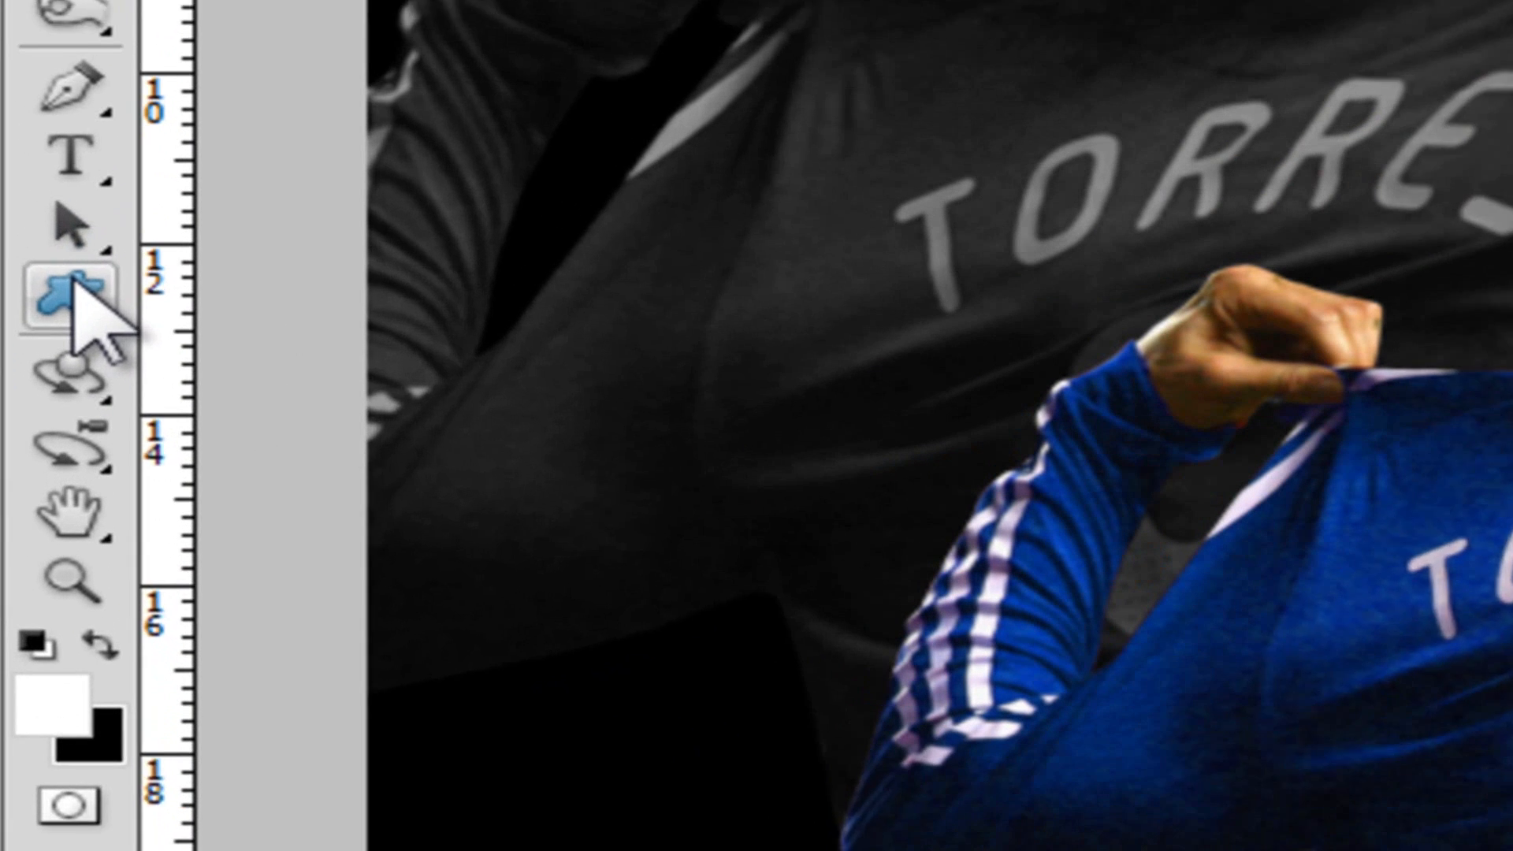
pyautogui.click(25, 404)
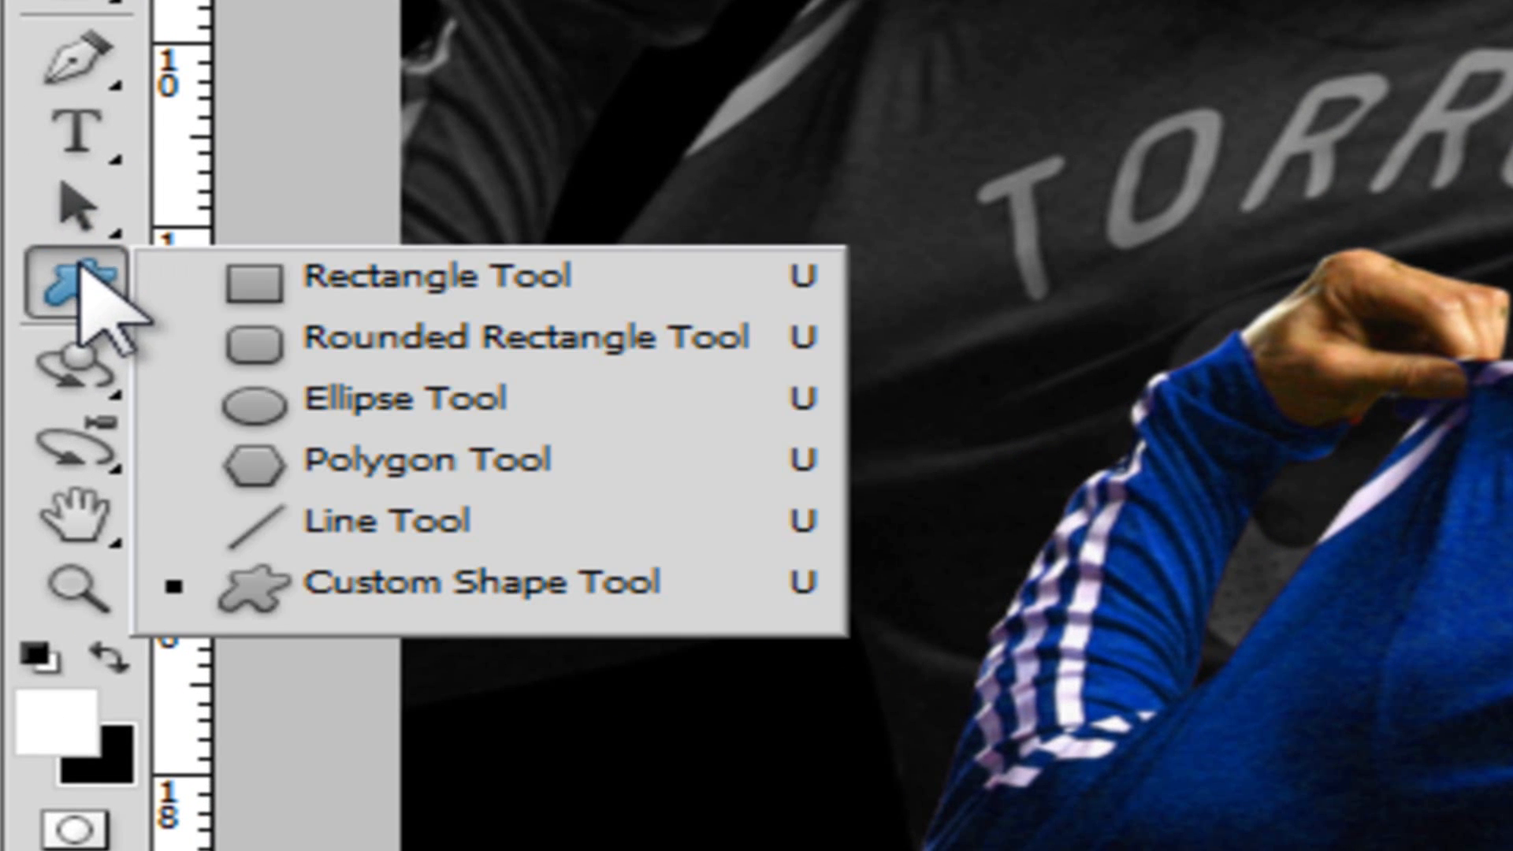
pyautogui.click(72, 406)
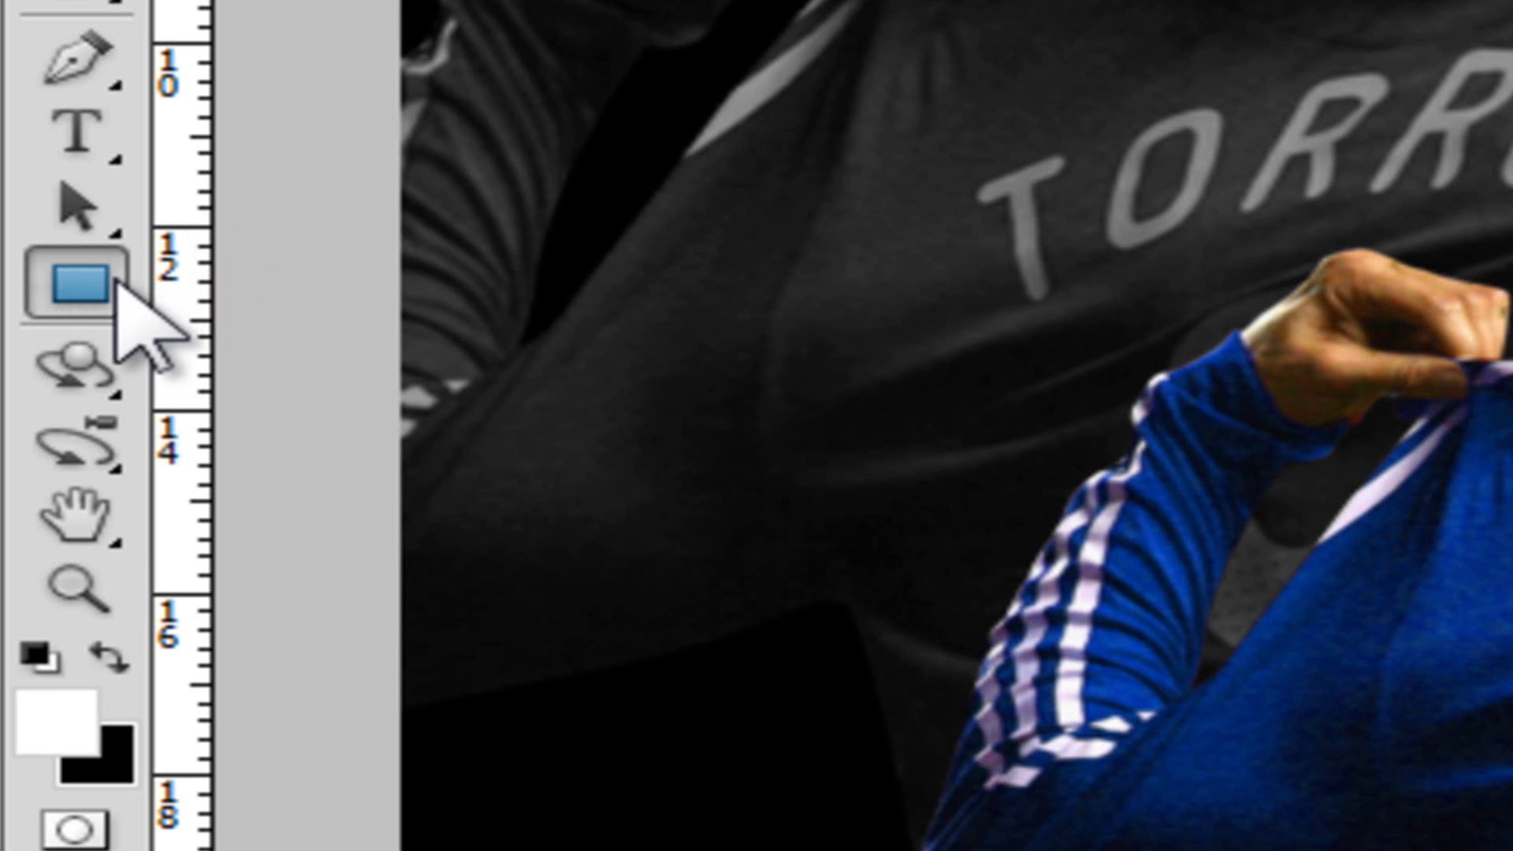
pyautogui.click(92, 280)
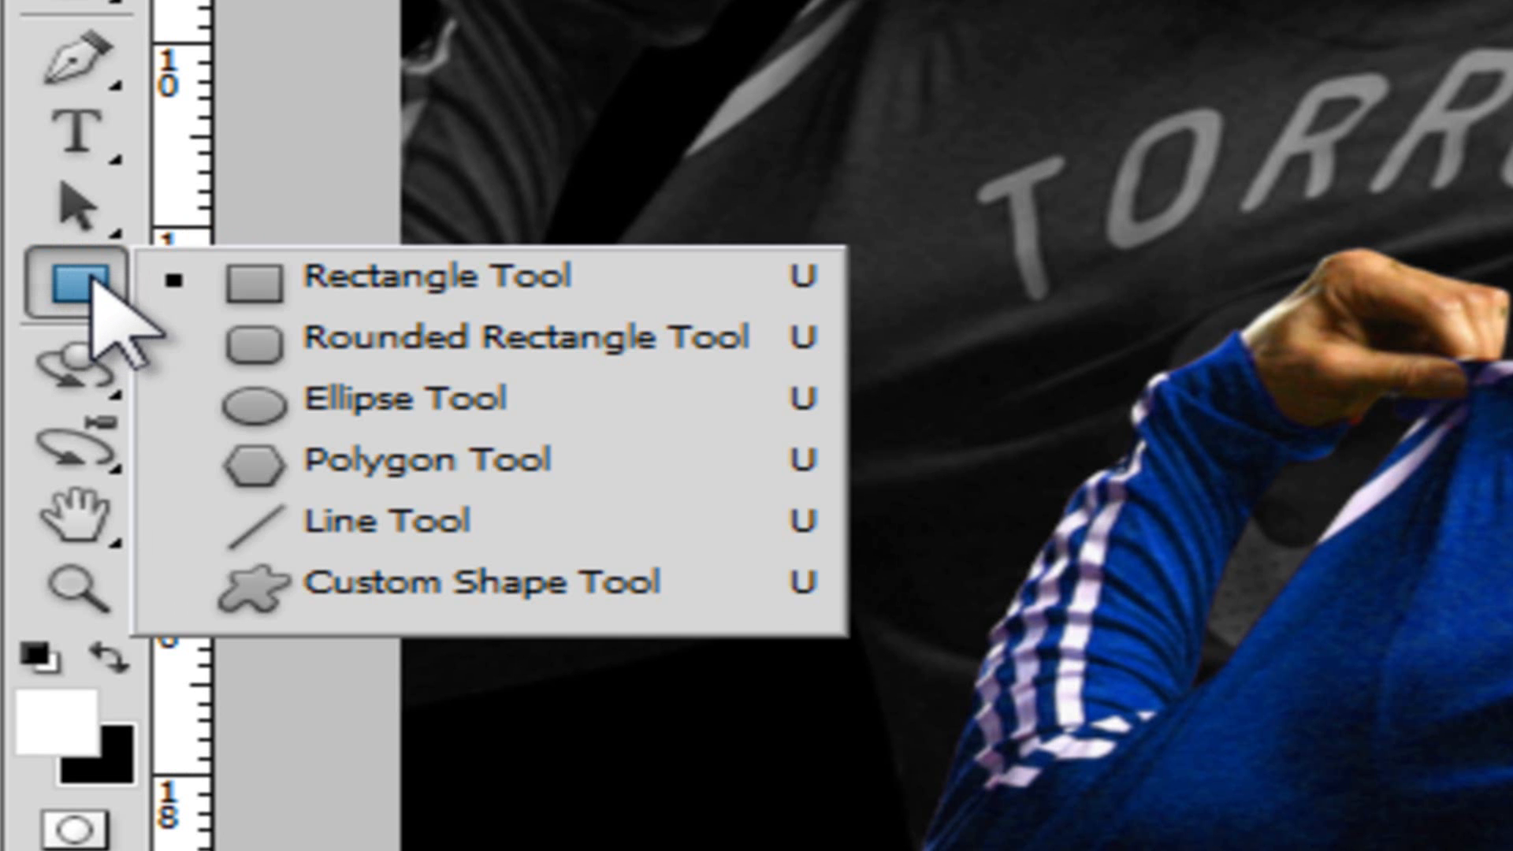
pyautogui.click(425, 592)
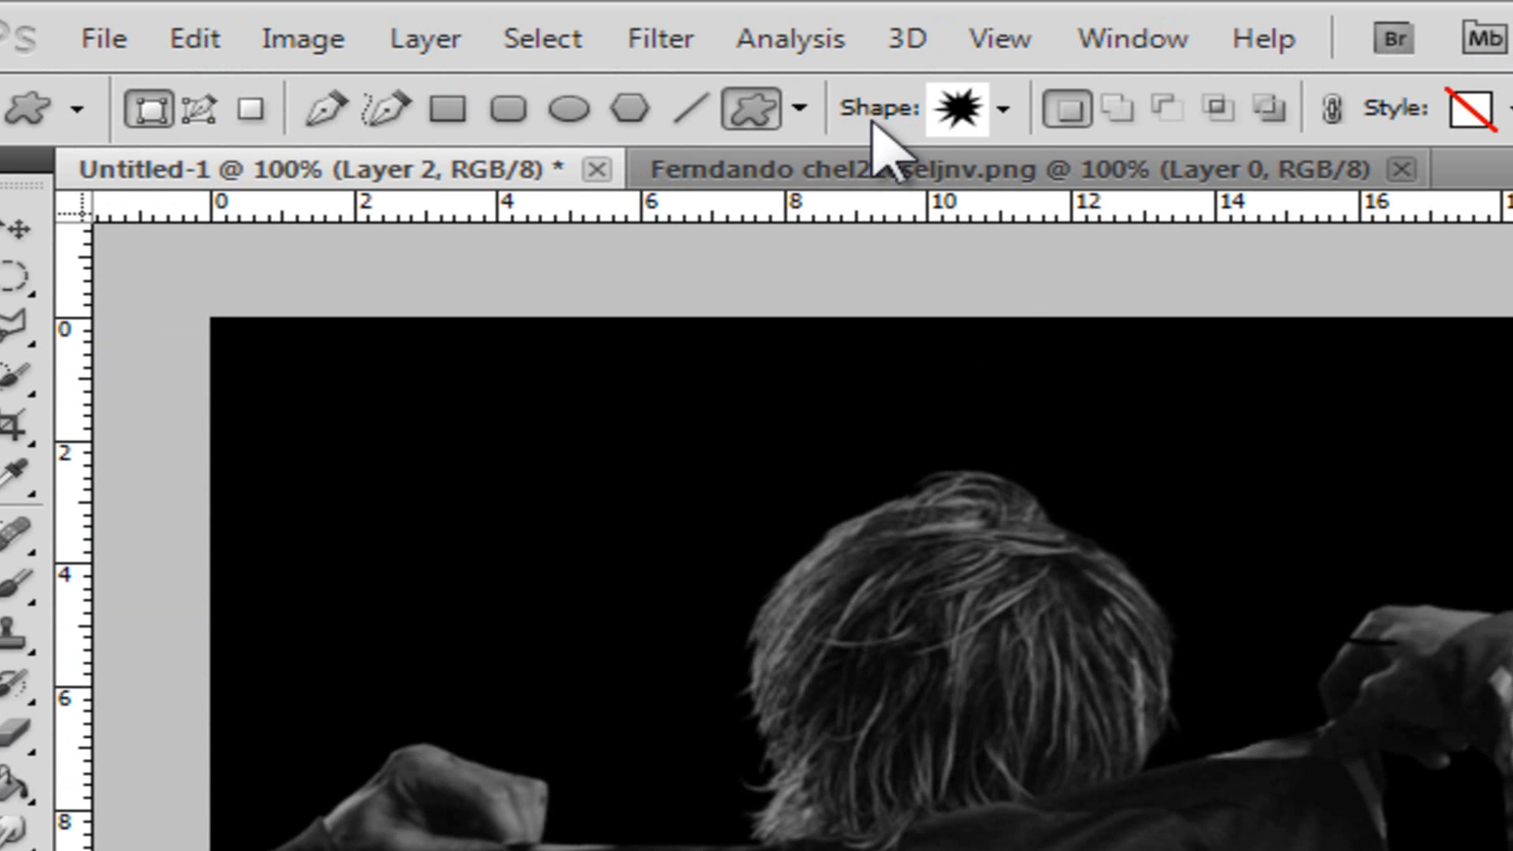
# Draw a large white spiky starburst custom shape over the middle of the canvas and reposition it slightly.
pyautogui.click(1001, 108)
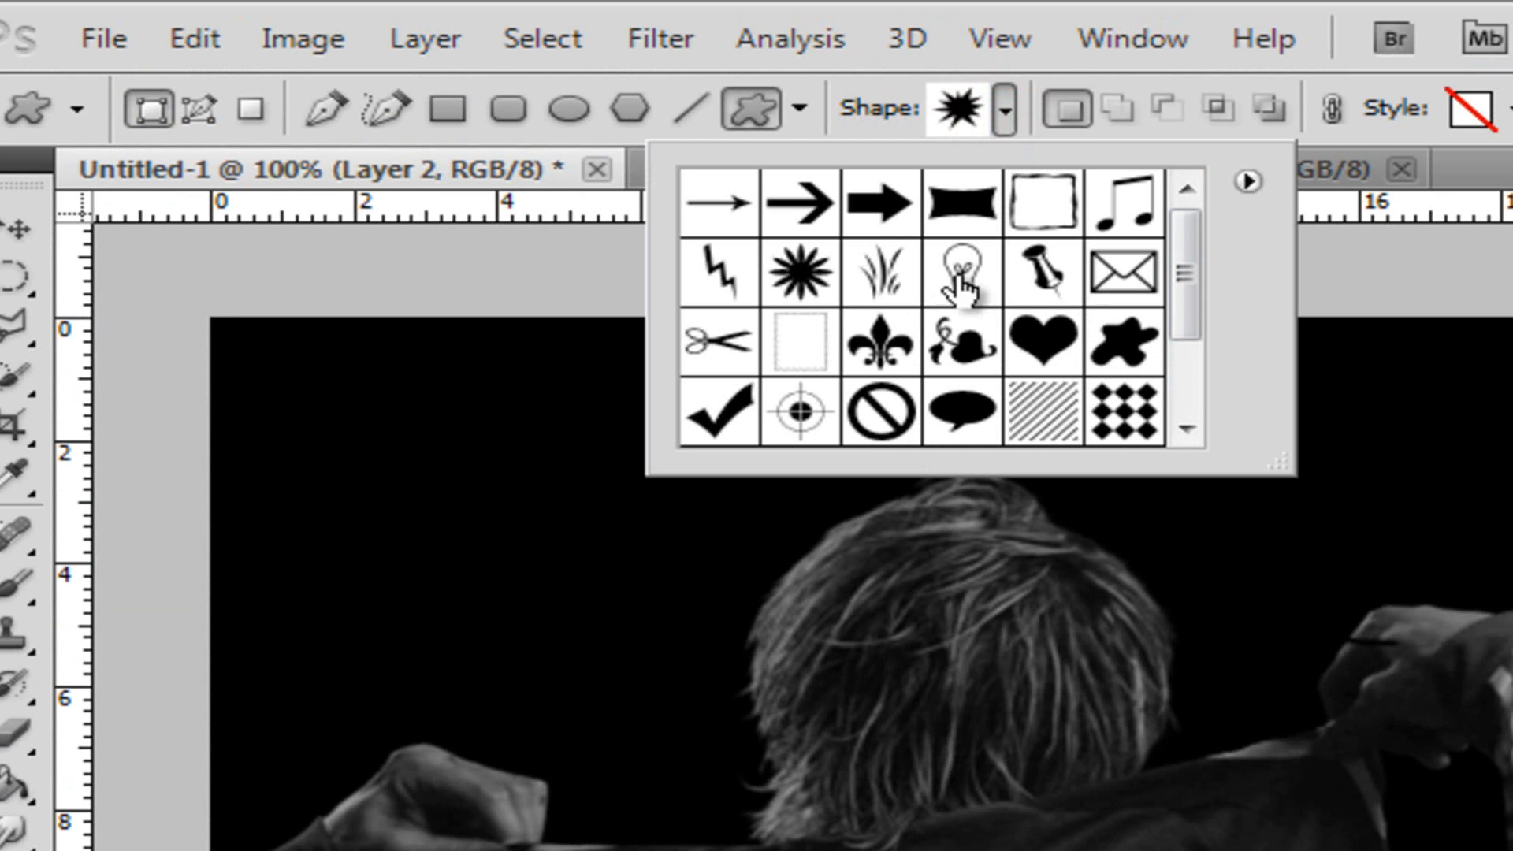
pyautogui.moveTo(1184, 237); pyautogui.dragTo(1185, 306)
pyautogui.doubleClick(800, 340)
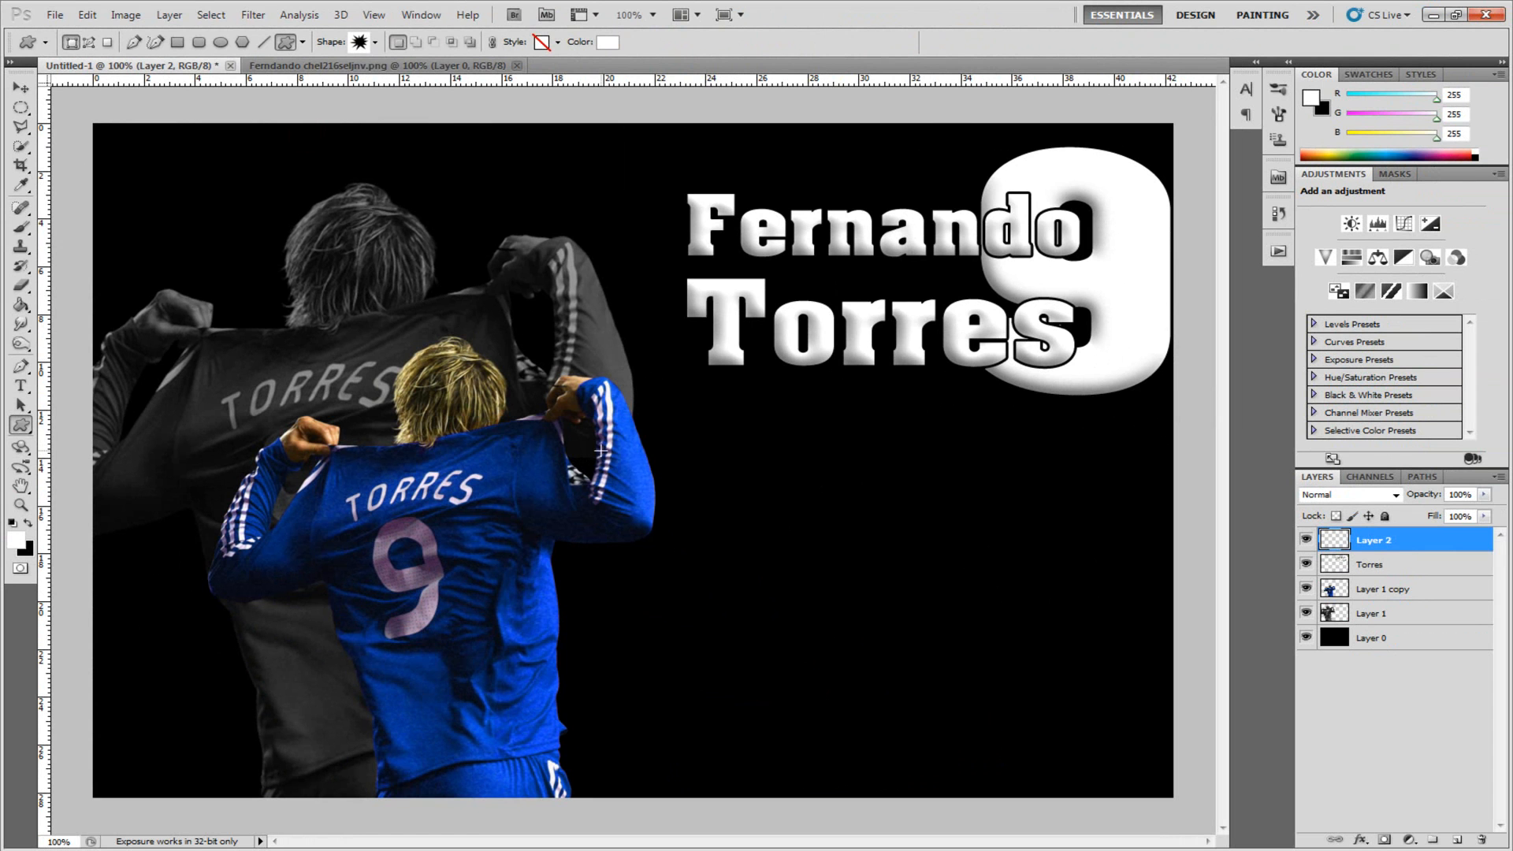
pyautogui.moveTo(793, 586); pyautogui.dragTo(891, 687)
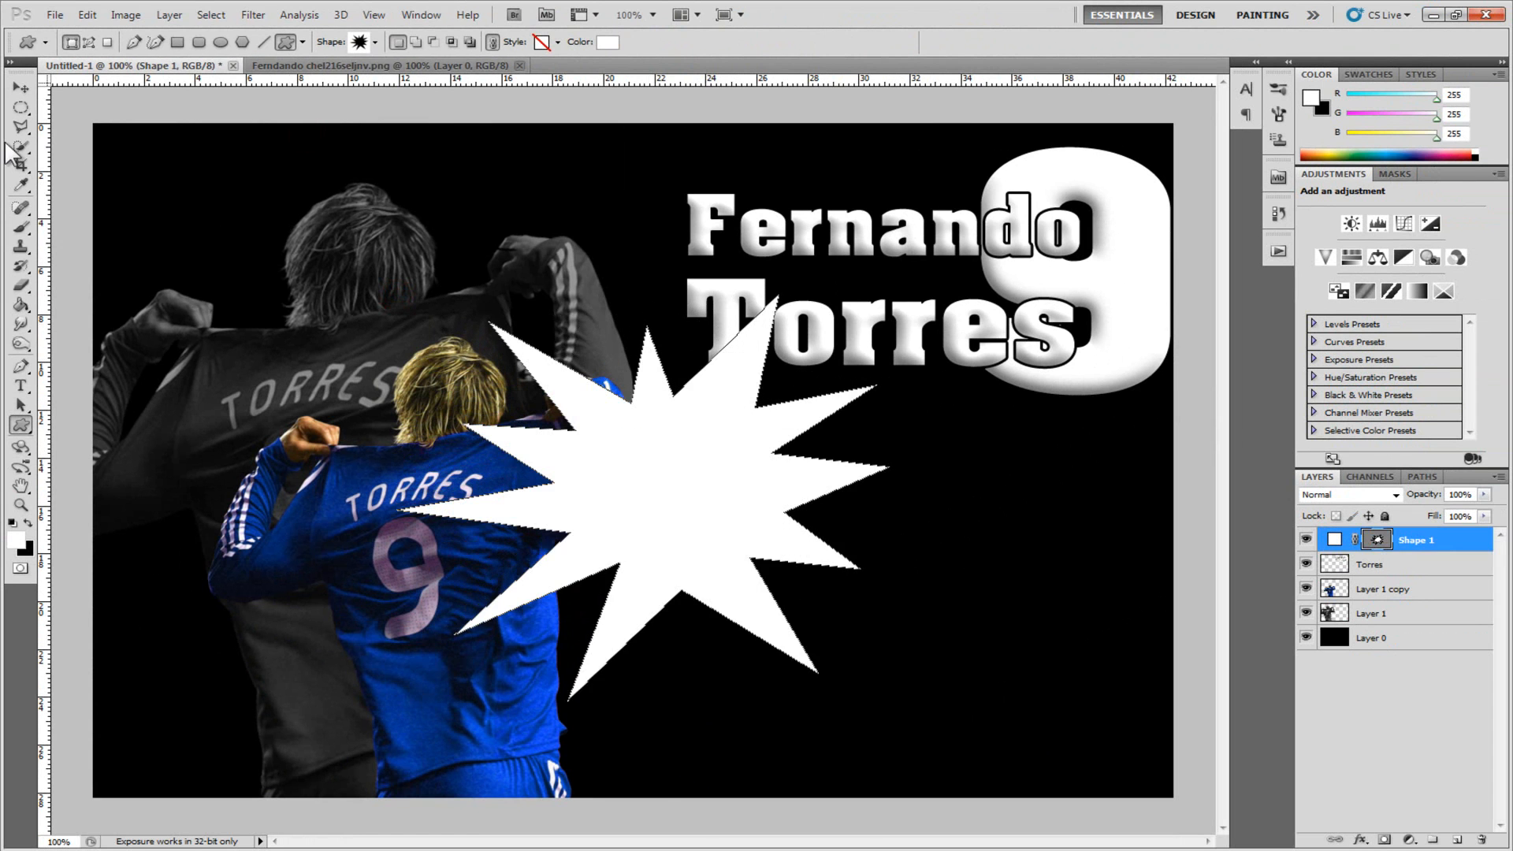
pyautogui.click(21, 86)
pyautogui.moveTo(641, 520); pyautogui.dragTo(617, 534)
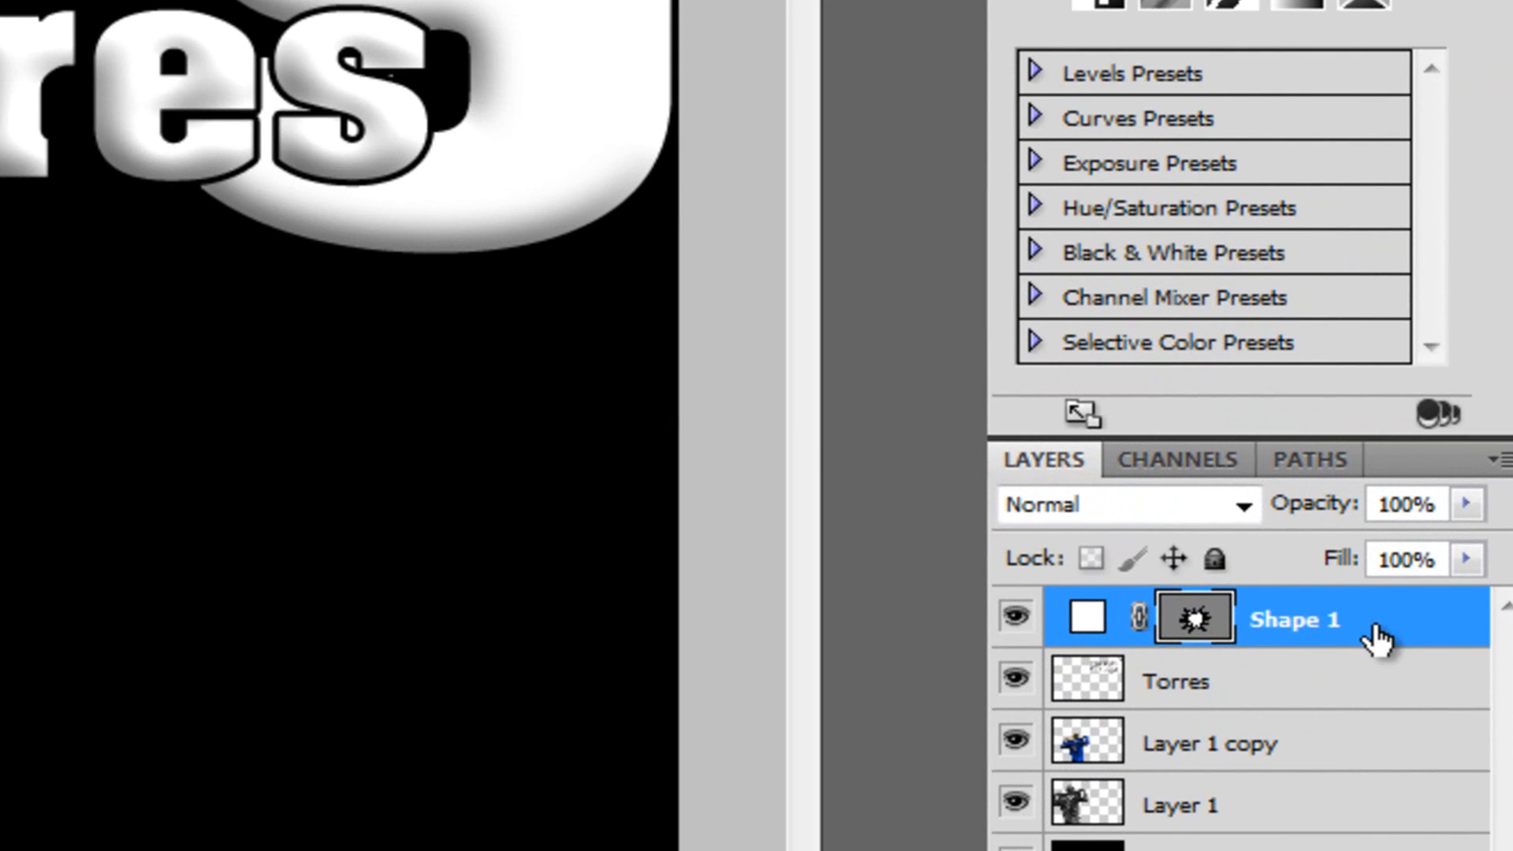
# Convert the Shape 1 starburst layer to a Smart Object and move it beneath Layer 1 copy in the layer stack.
pyautogui.rightClick(1376, 628)
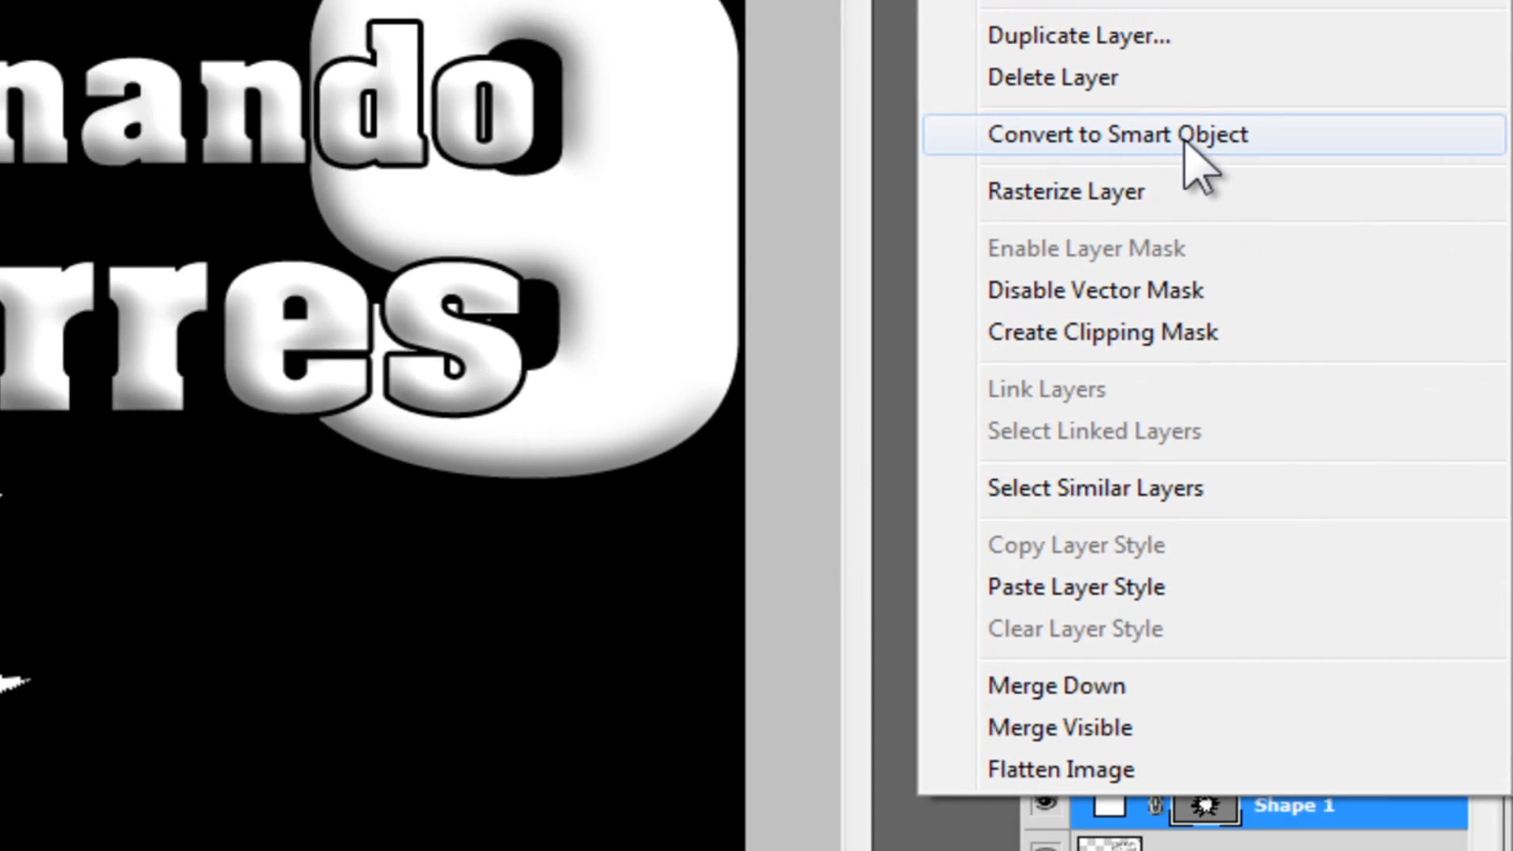
pyautogui.click(1186, 142)
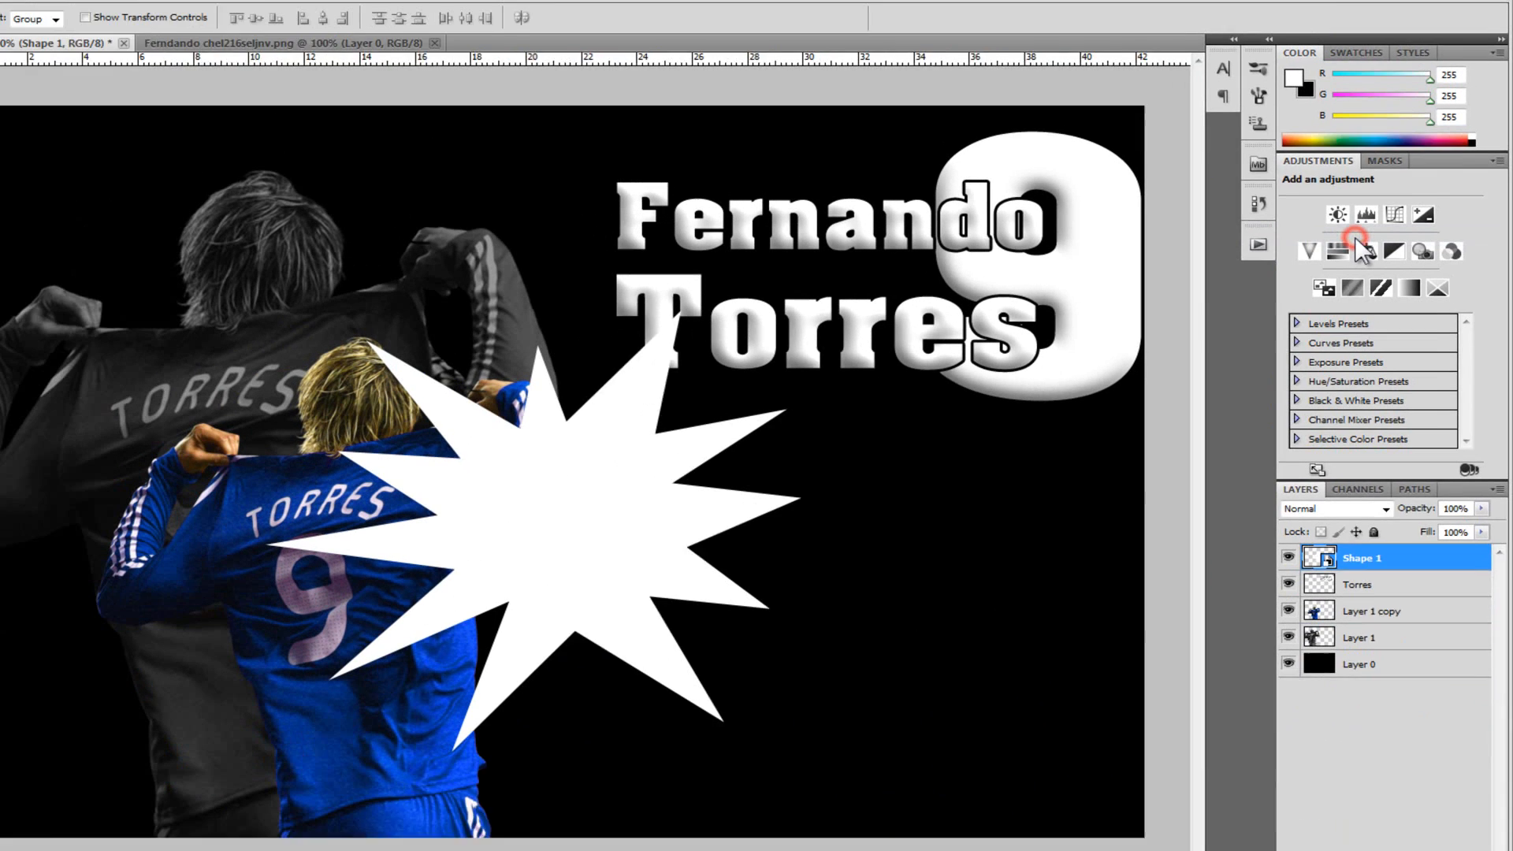
pyautogui.click(1423, 682)
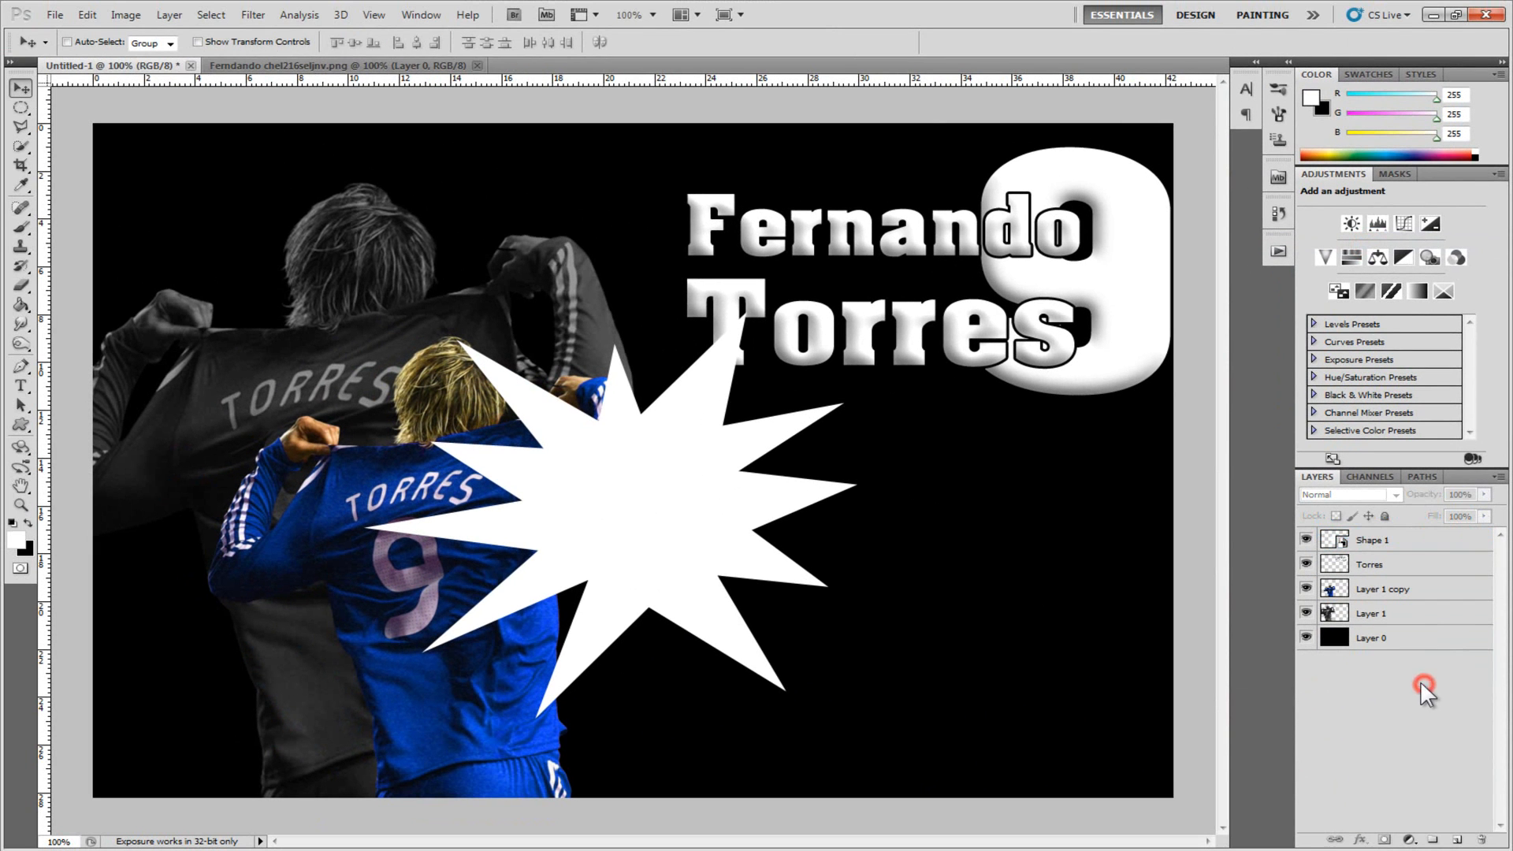
pyautogui.click(1409, 540)
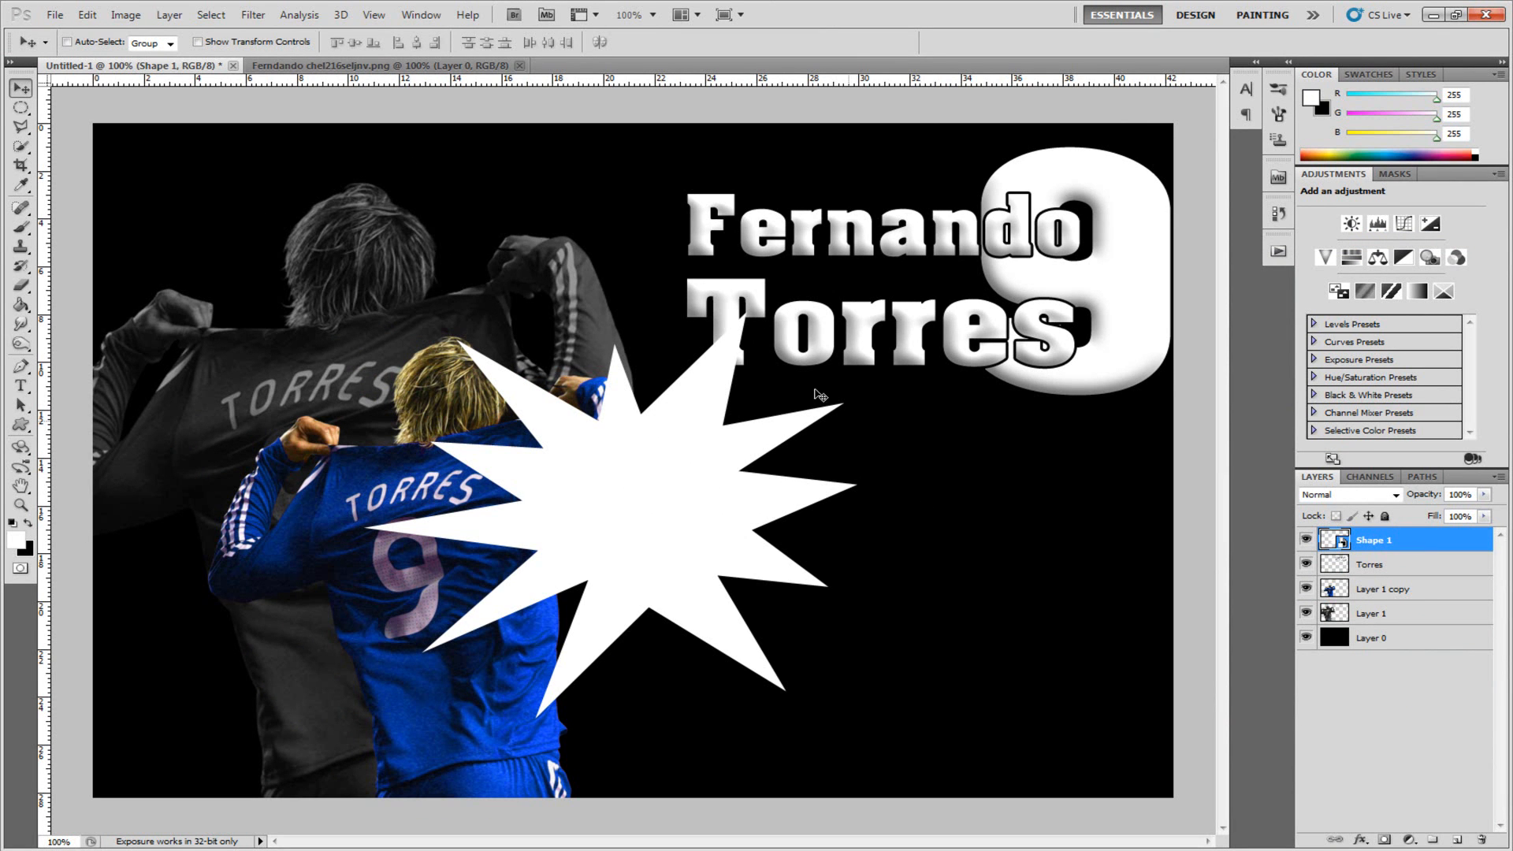
pyautogui.moveTo(1429, 541); pyautogui.dragTo(1451, 592)
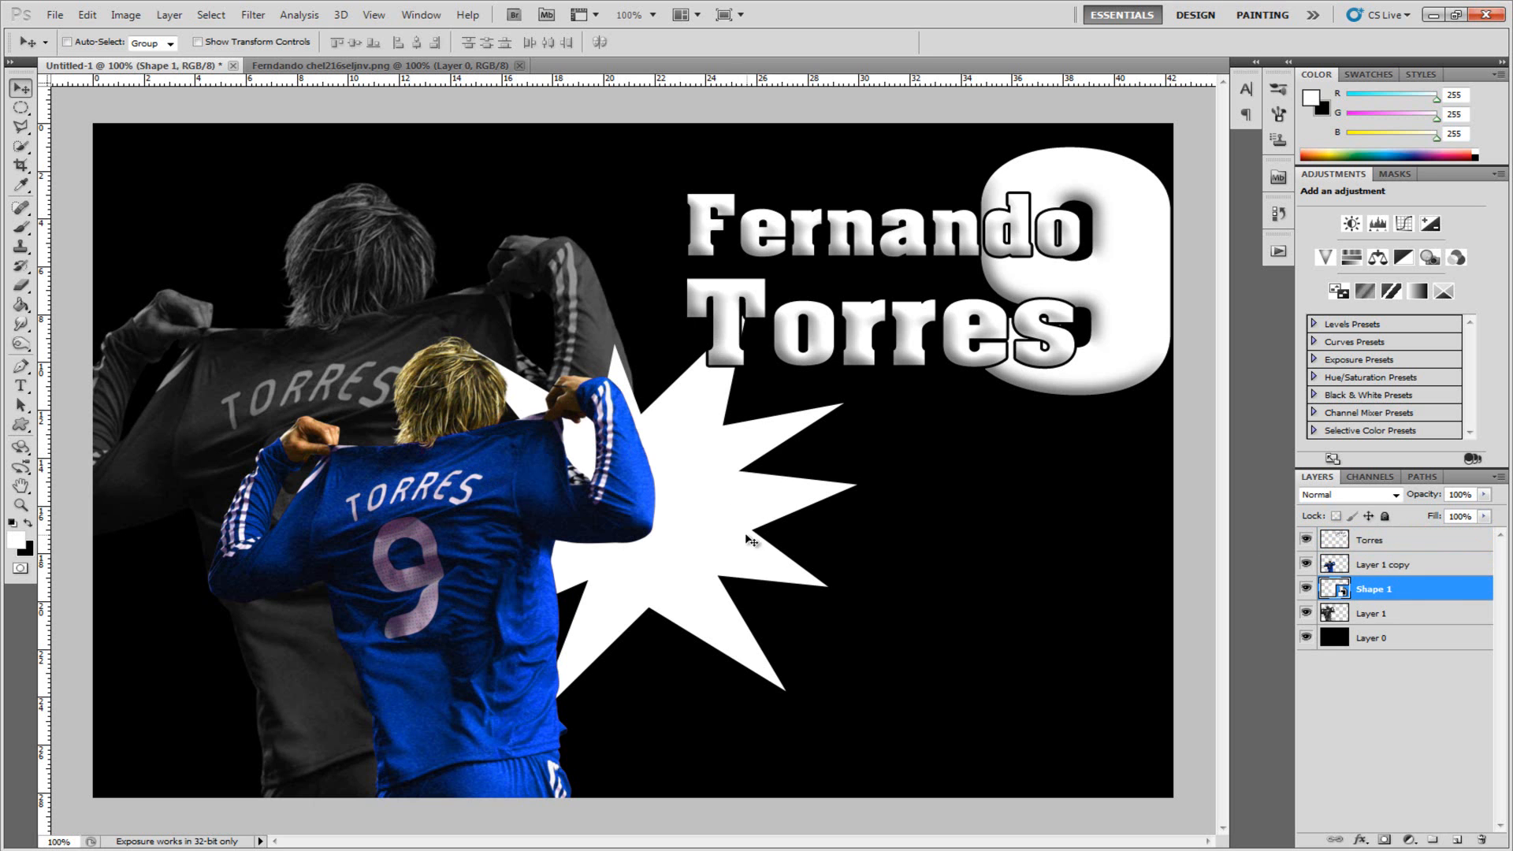
pyautogui.moveTo(737, 560)
pyautogui.mouseDown()
pyautogui.moveTo(716, 588)
pyautogui.moveTo(739, 567)
pyautogui.mouseUp()
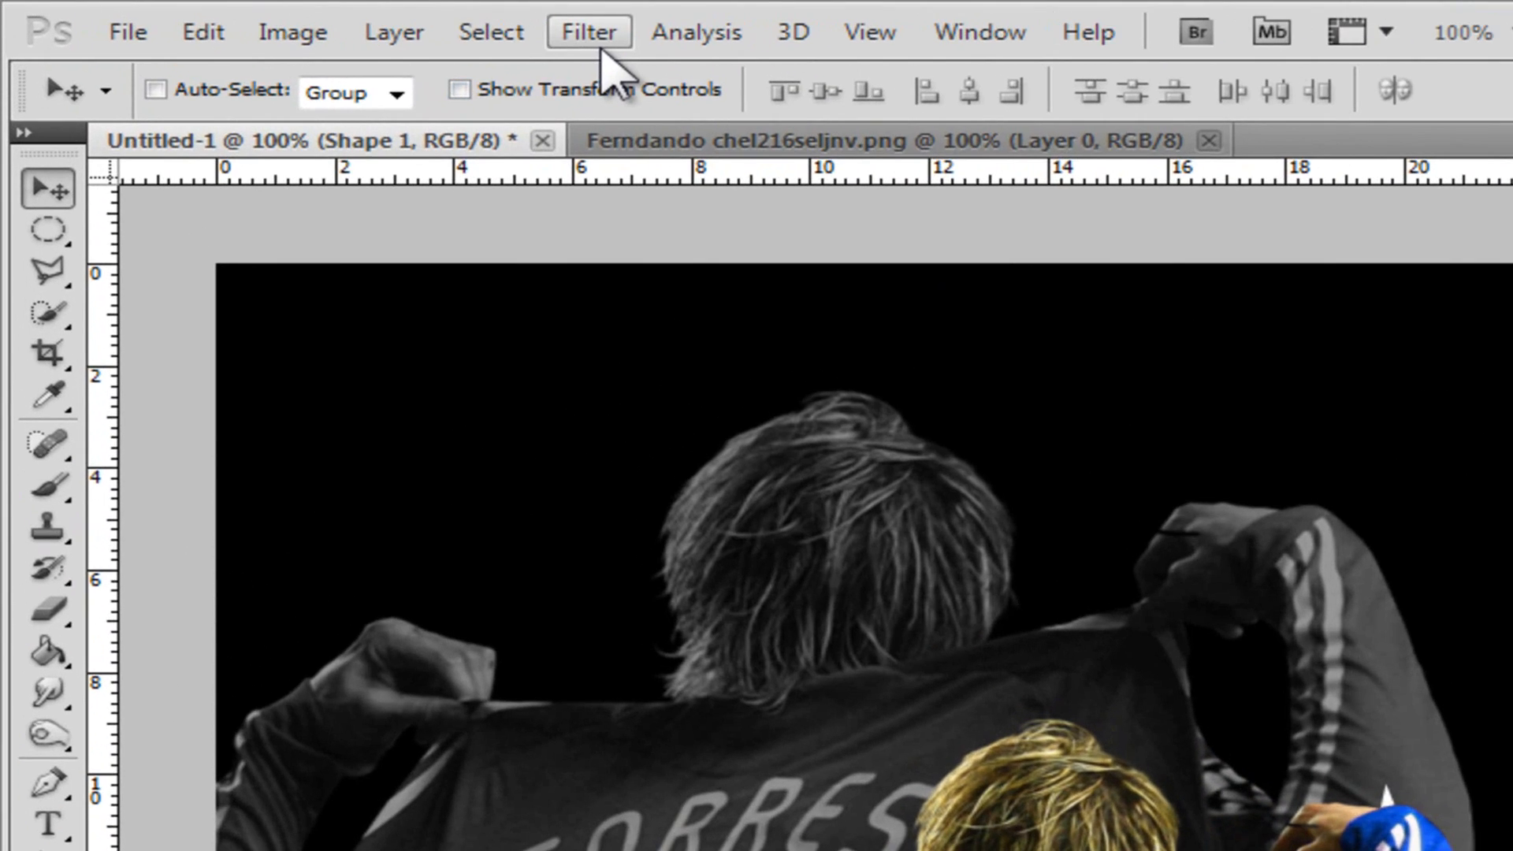
# Apply a Gaussian Blur with a 12-pixel radius to the starburst, comparing it with the preview off and on.
pyautogui.click(253, 15)
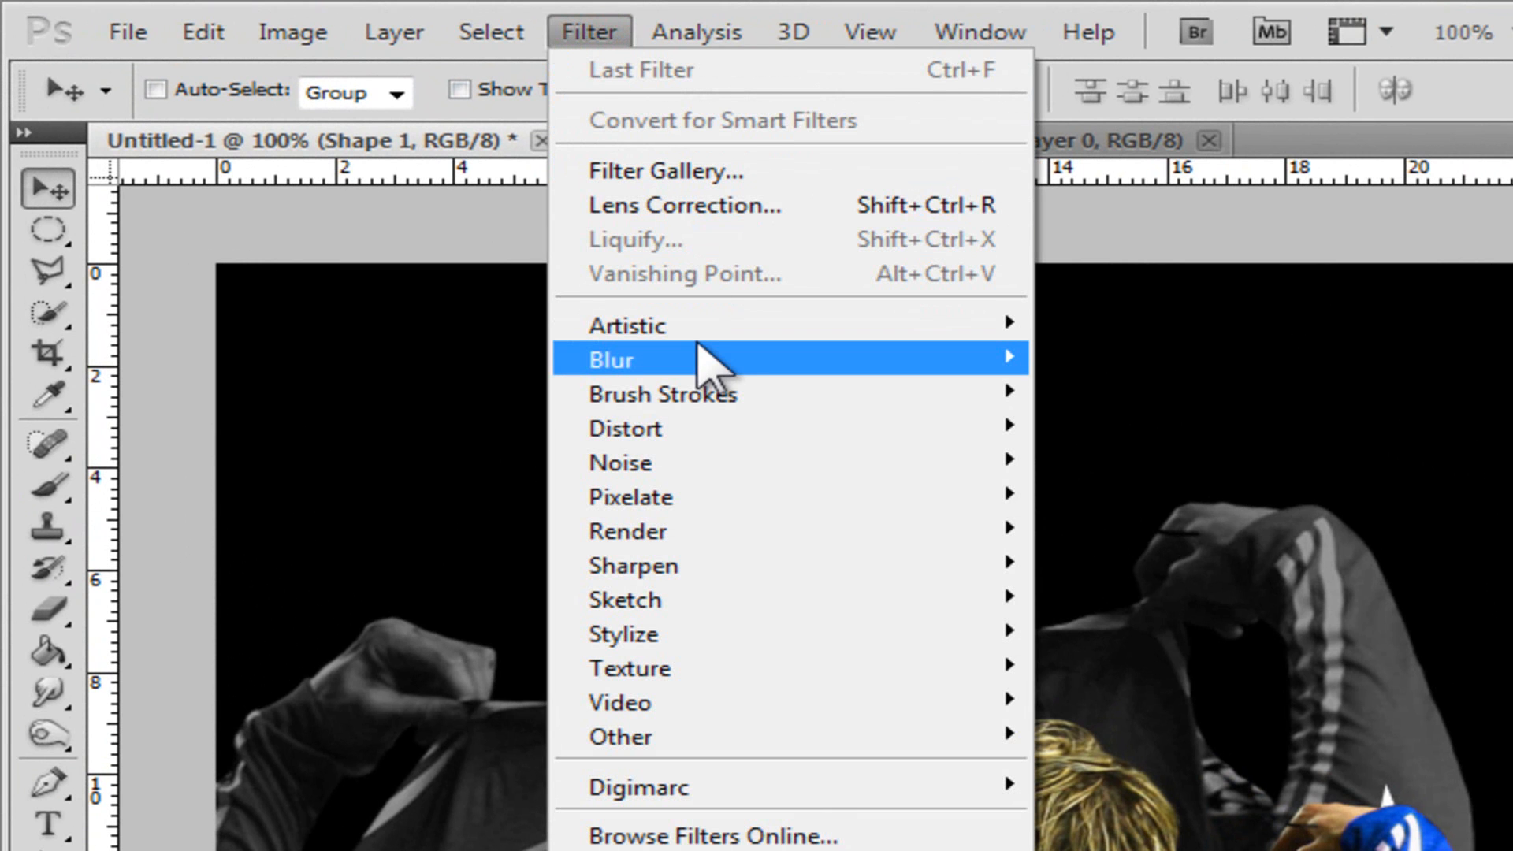
pyautogui.moveTo(697, 359)
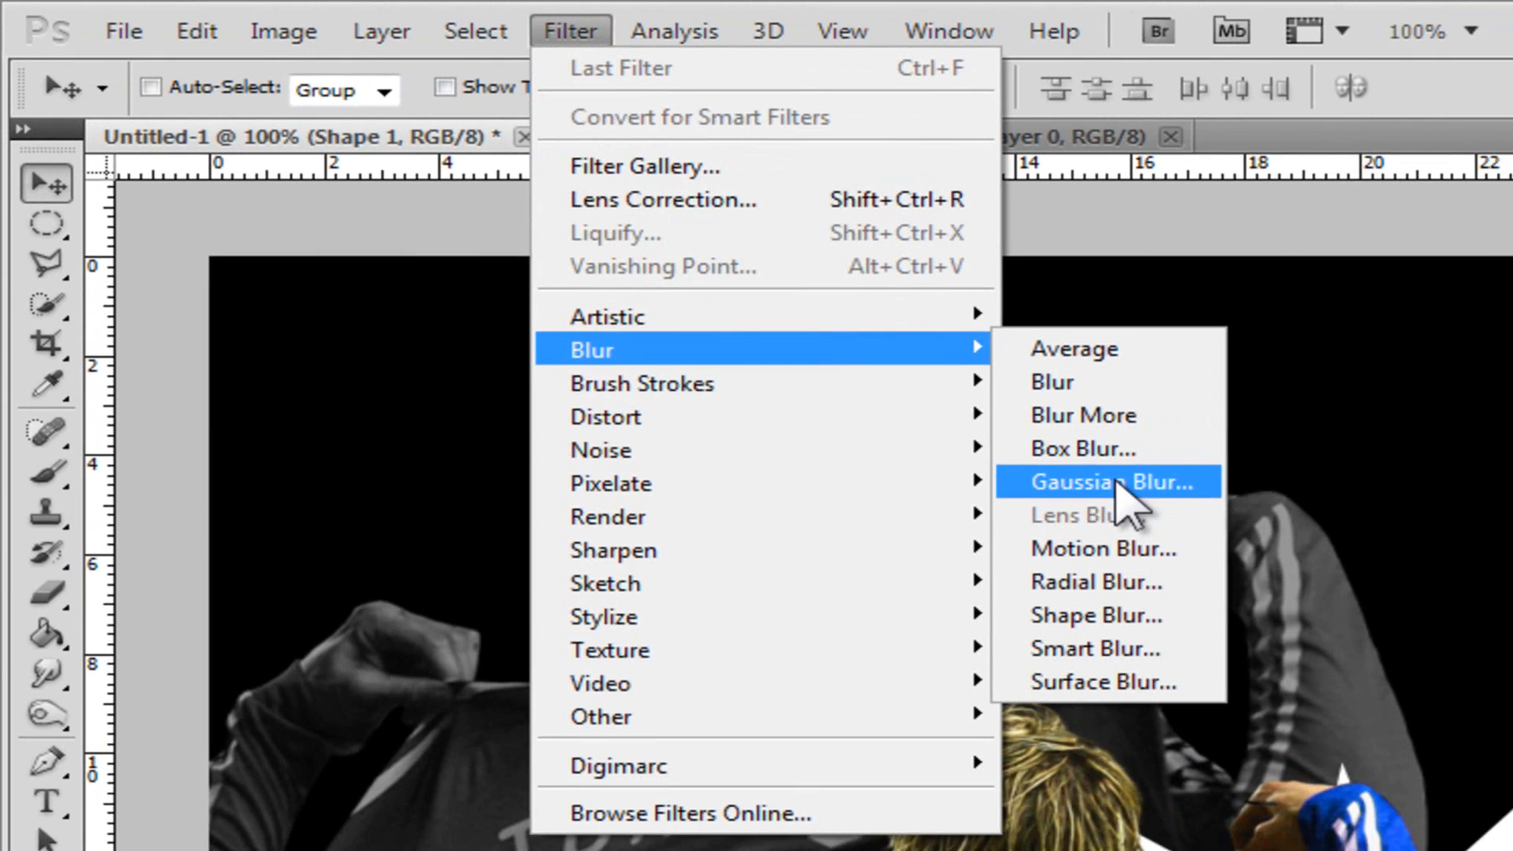
pyautogui.click(1166, 496)
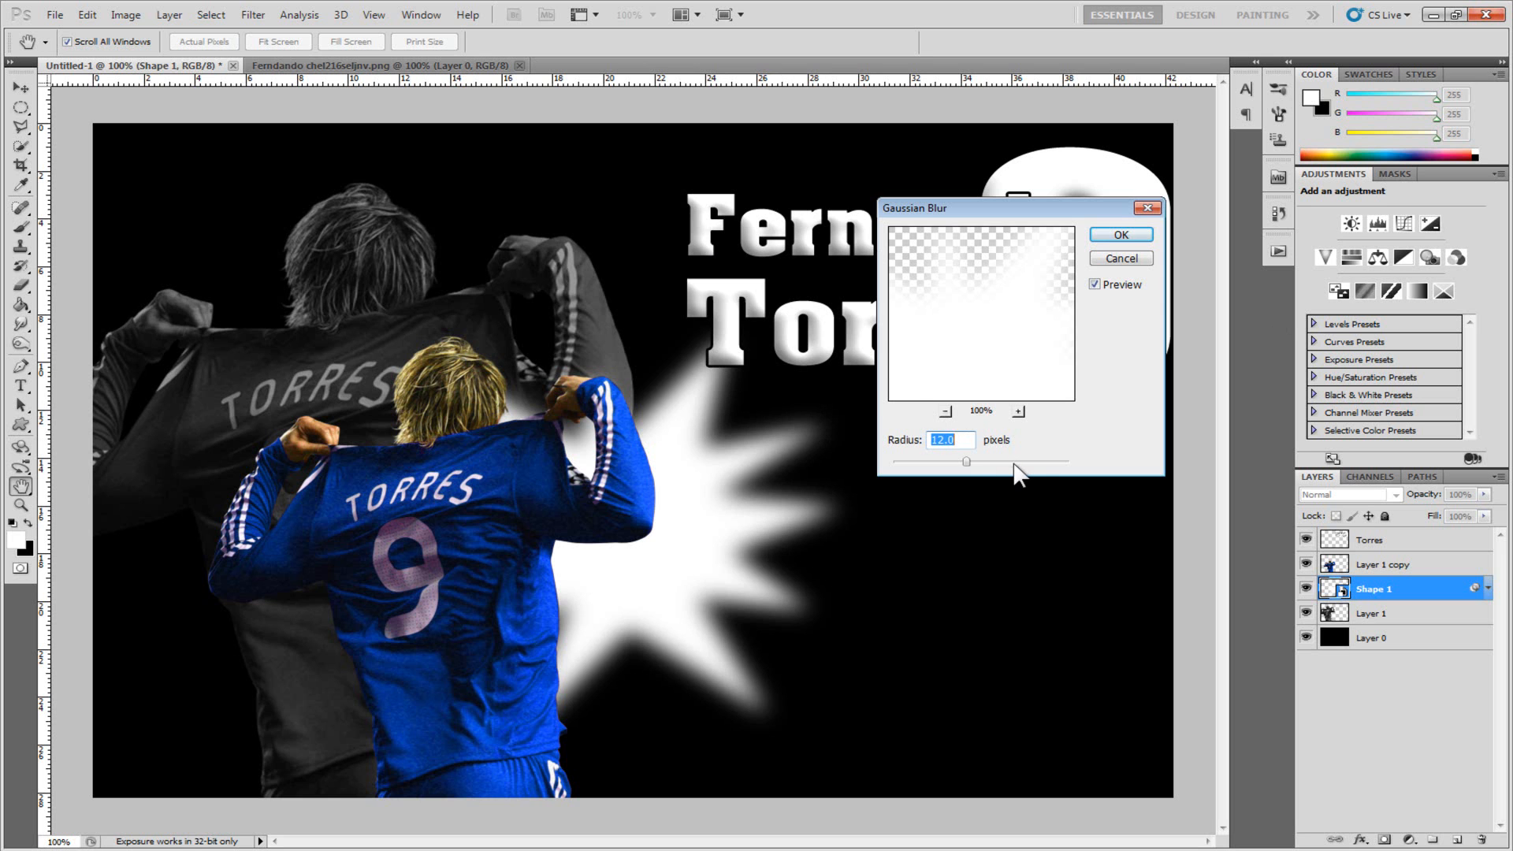
pyautogui.click(1013, 462)
pyautogui.doubleClick(963, 440)
pyautogui.write('12')
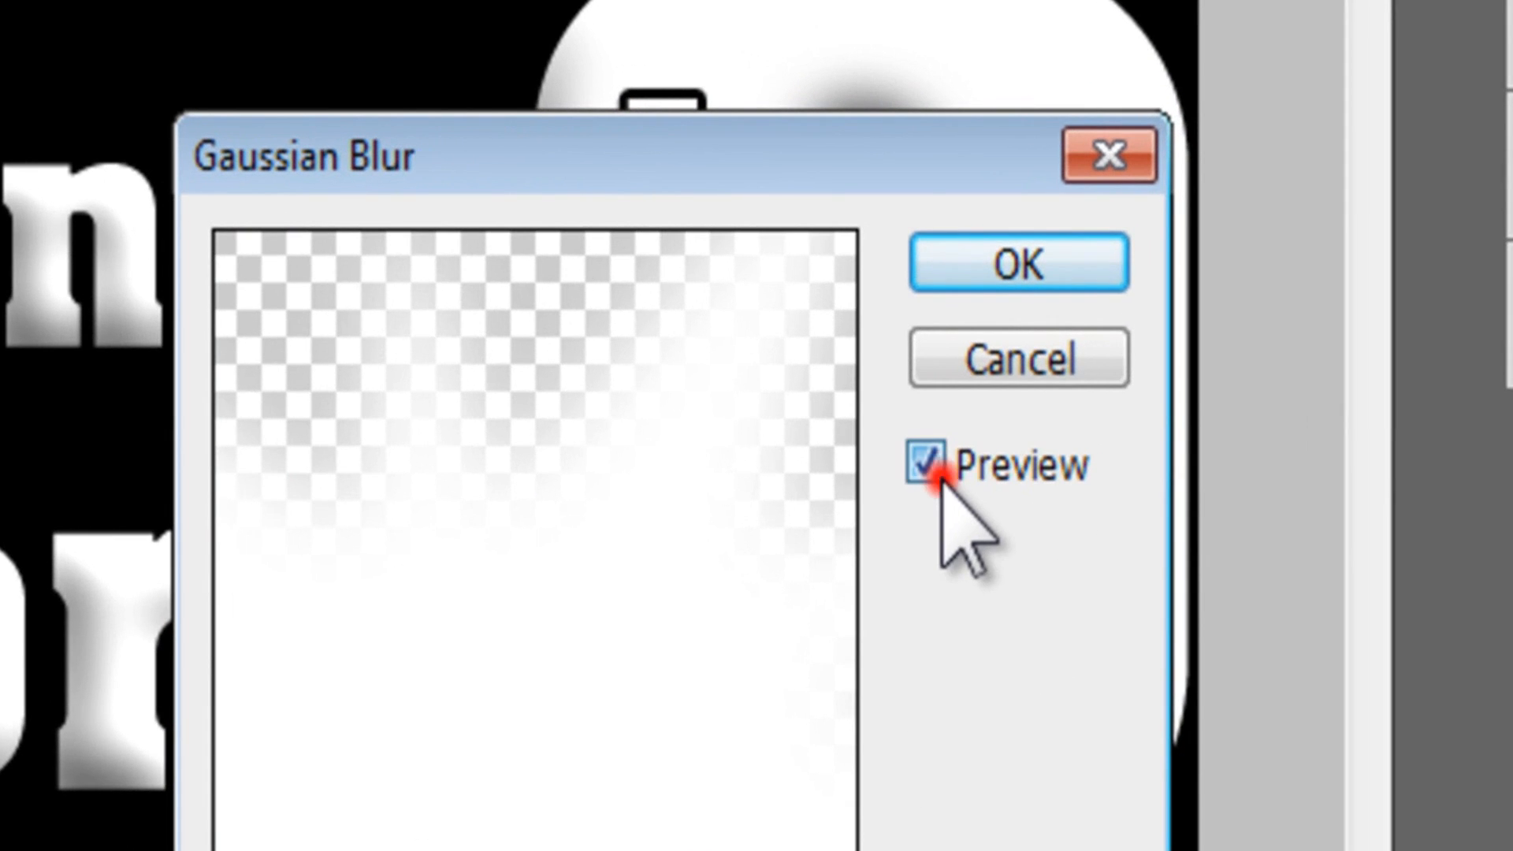
pyautogui.click(955, 426)
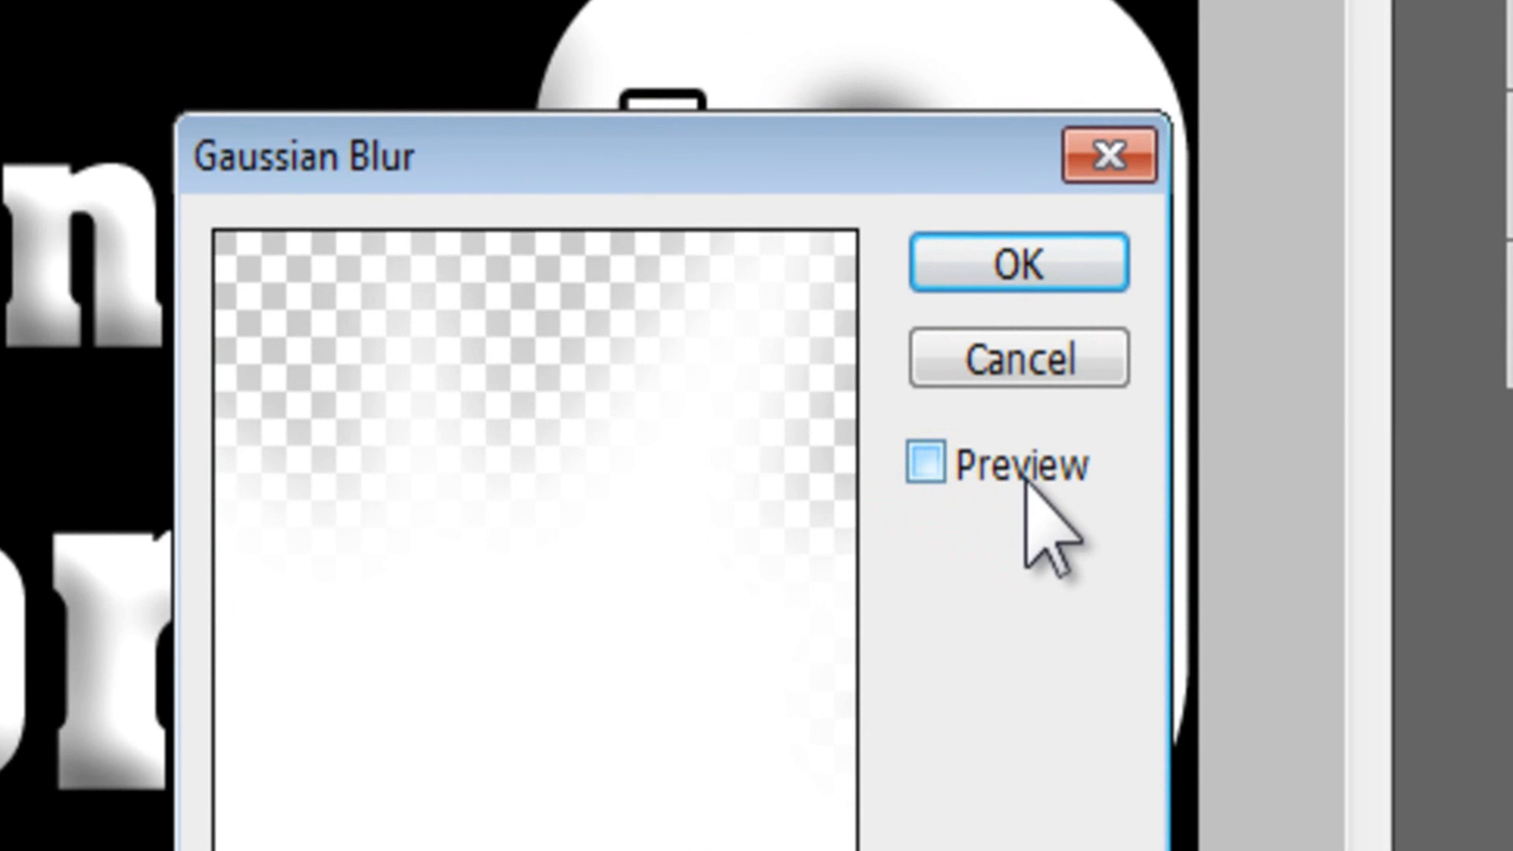
pyautogui.click(926, 462)
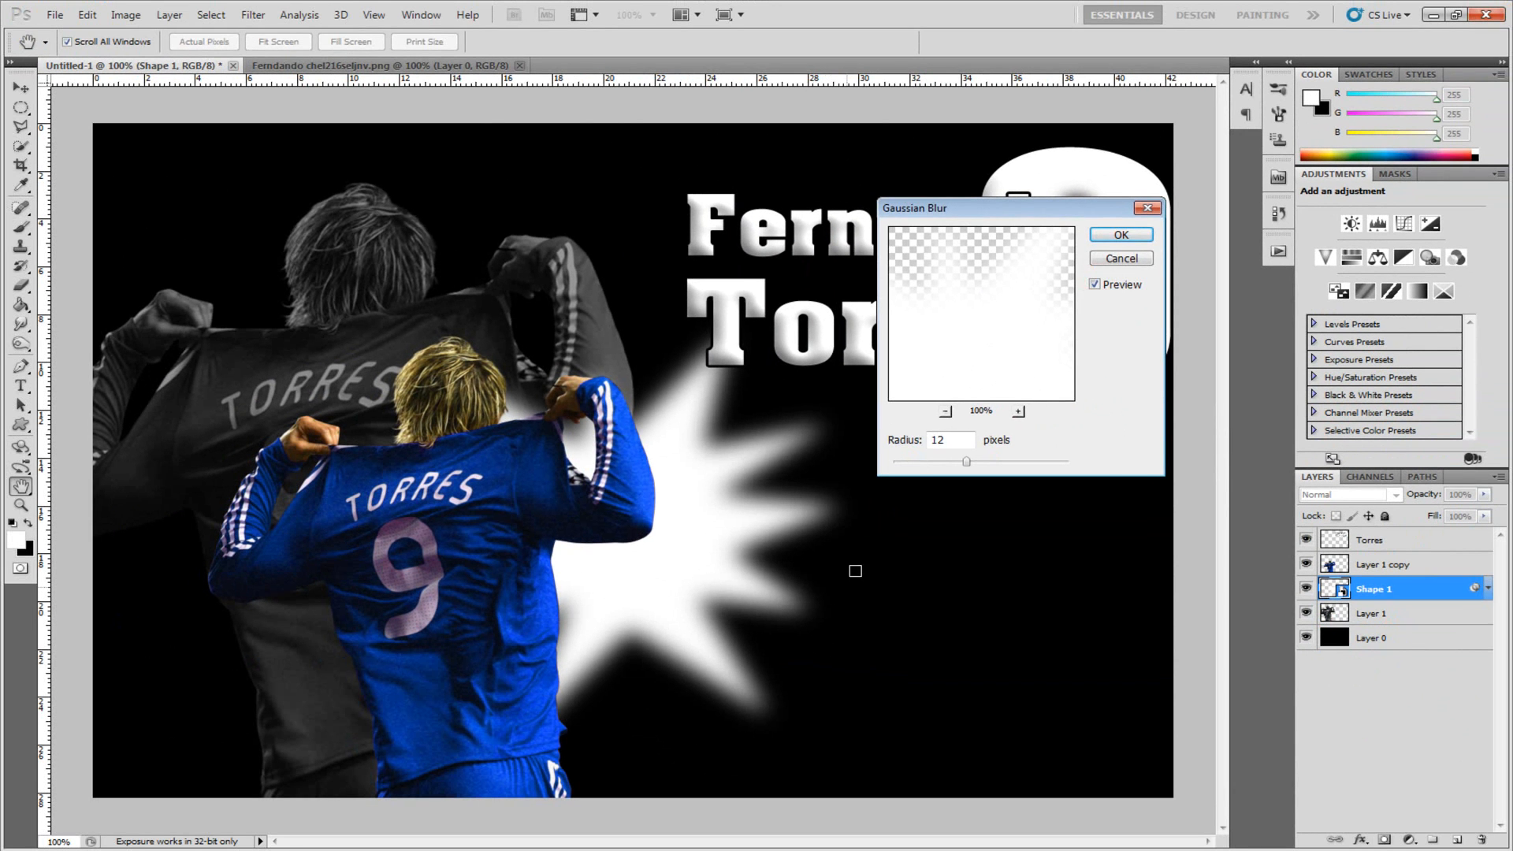
pyautogui.click(1126, 235)
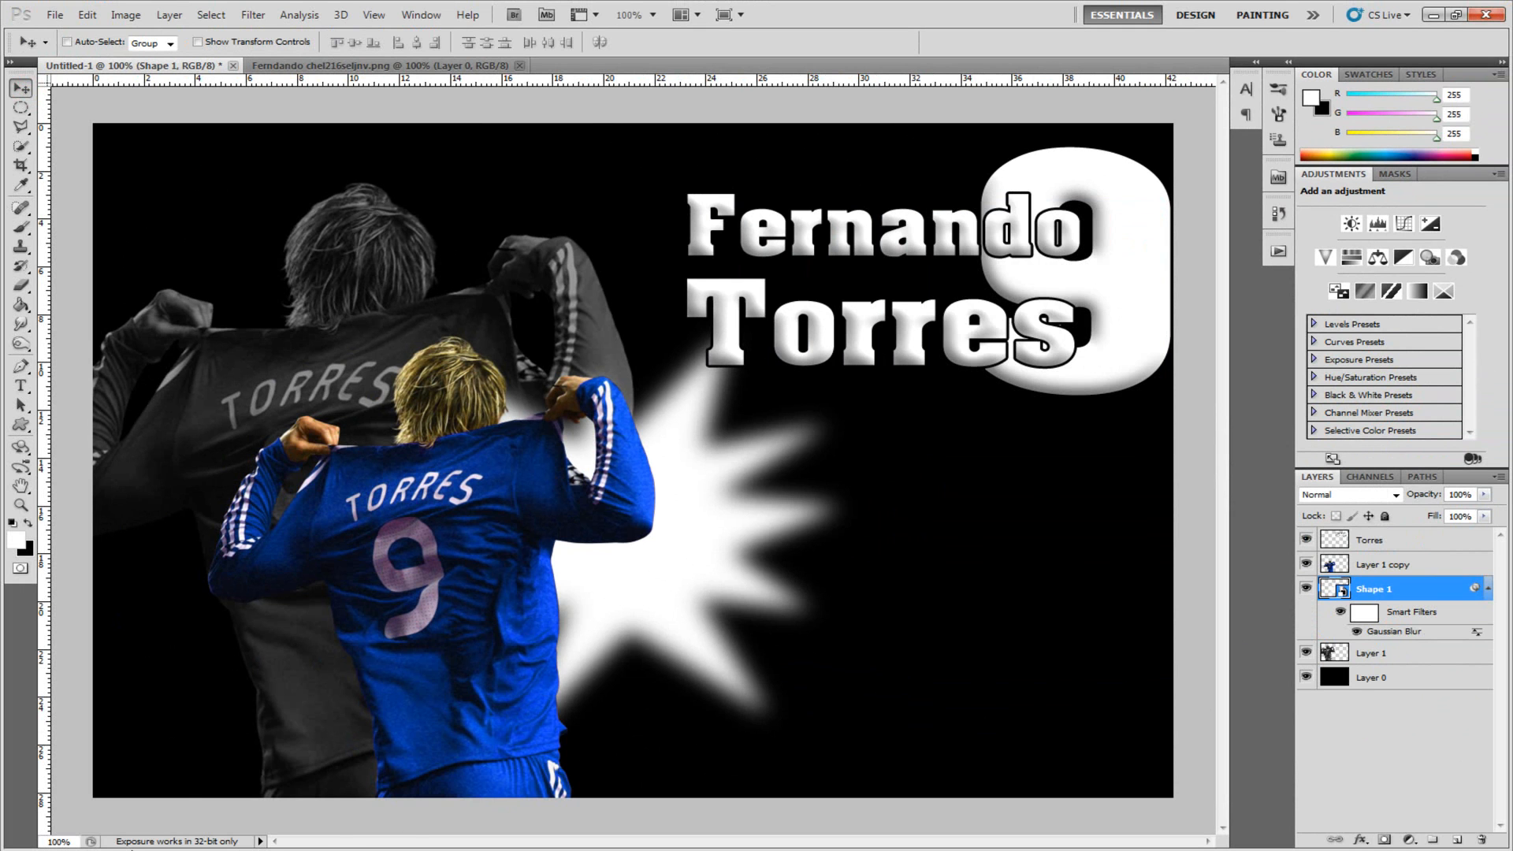
# Place the chelsea-logo image from the Chelse picture folder into the wallpaper document.
pyautogui.click(135, 850)
pyautogui.click(132, 802)
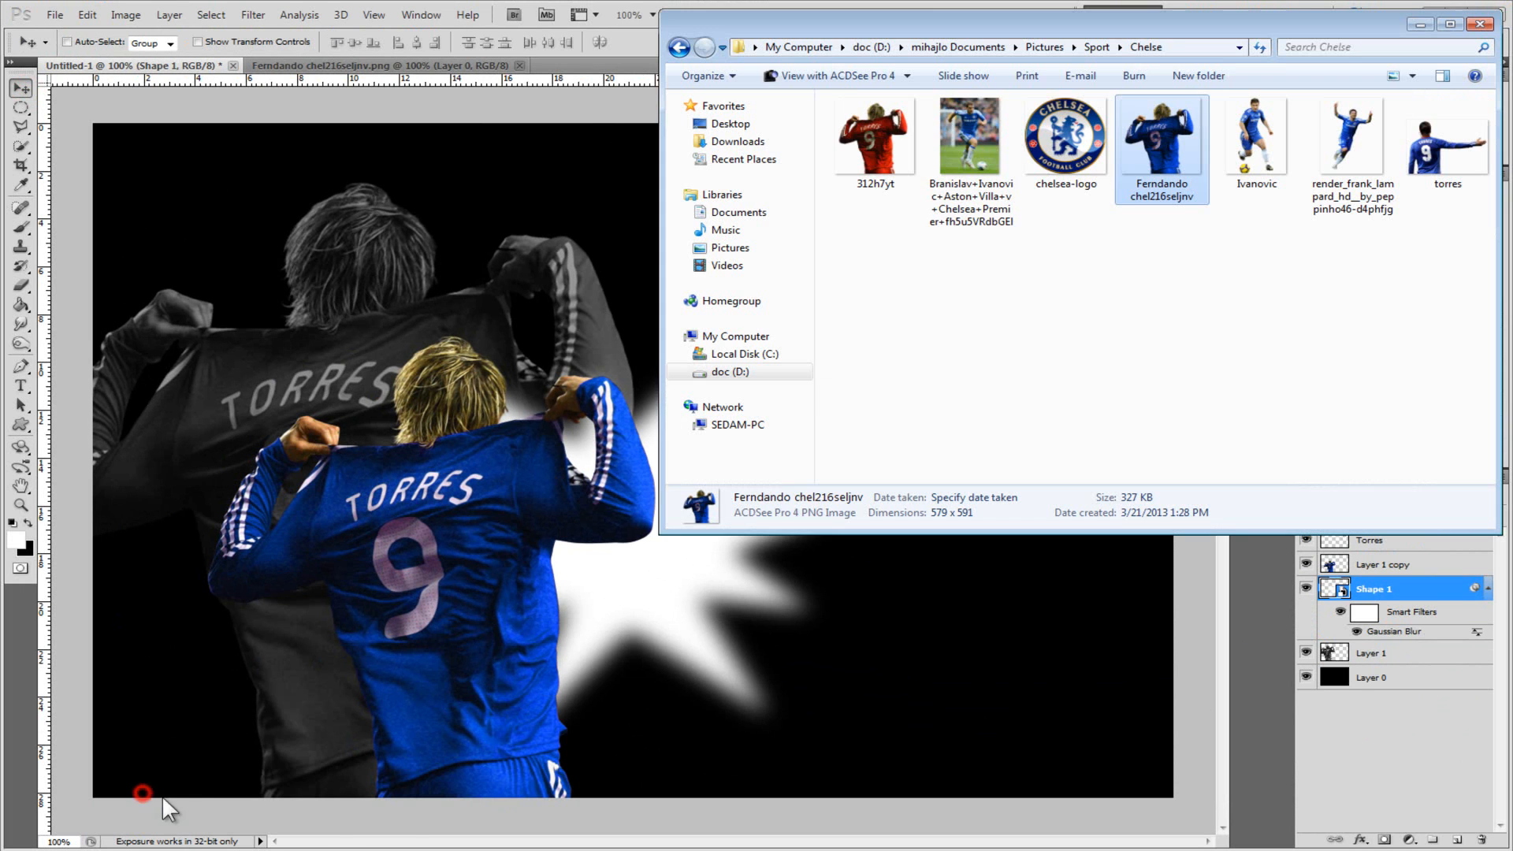
pyautogui.click(1066, 138)
pyautogui.moveTo(1035, 144); pyautogui.dragTo(879, 744)
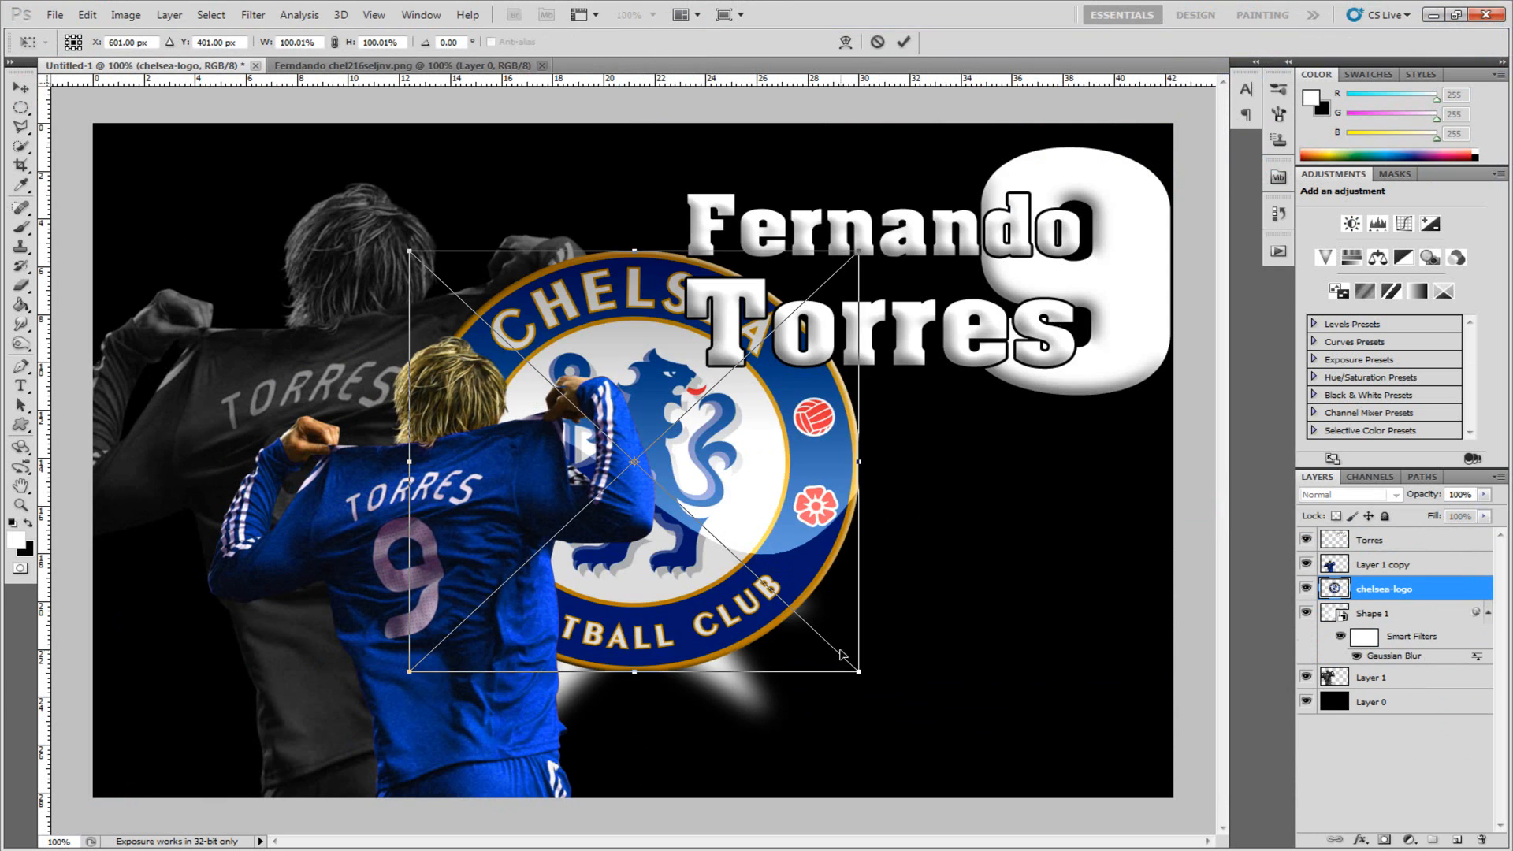
# Scale the Chelsea logo down to about half its size and position it in the lower-right corner of the canvas.
pyautogui.moveTo(690, 437); pyautogui.dragTo(1006, 565)
pyautogui.moveTo(1175, 376); pyautogui.dragTo(939, 608)
pyautogui.moveTo(889, 672); pyautogui.dragTo(1064, 674)
pyautogui.moveTo(1106, 603); pyautogui.dragTo(1122, 589)
pyautogui.moveTo(1089, 662)
pyautogui.mouseDown()
pyautogui.moveTo(1104, 637)
pyautogui.moveTo(1115, 648)
pyautogui.mouseUp()
pyautogui.press('Return')
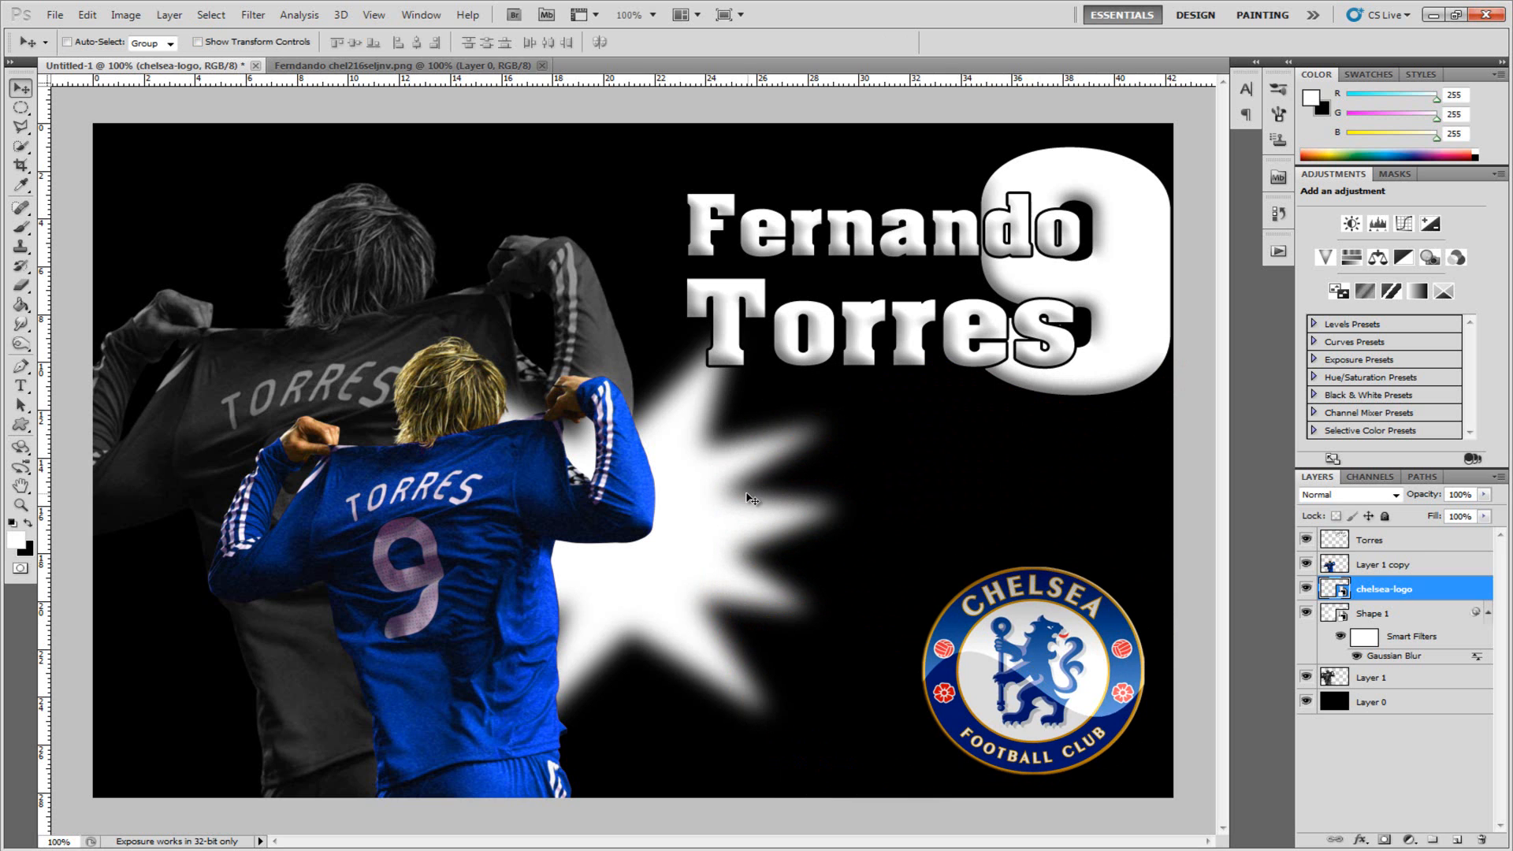
# Add a new layer above the Torres layer and start a text object there in the Calvin font at 12 pt.
pyautogui.click(1411, 541)
pyautogui.click(1459, 840)
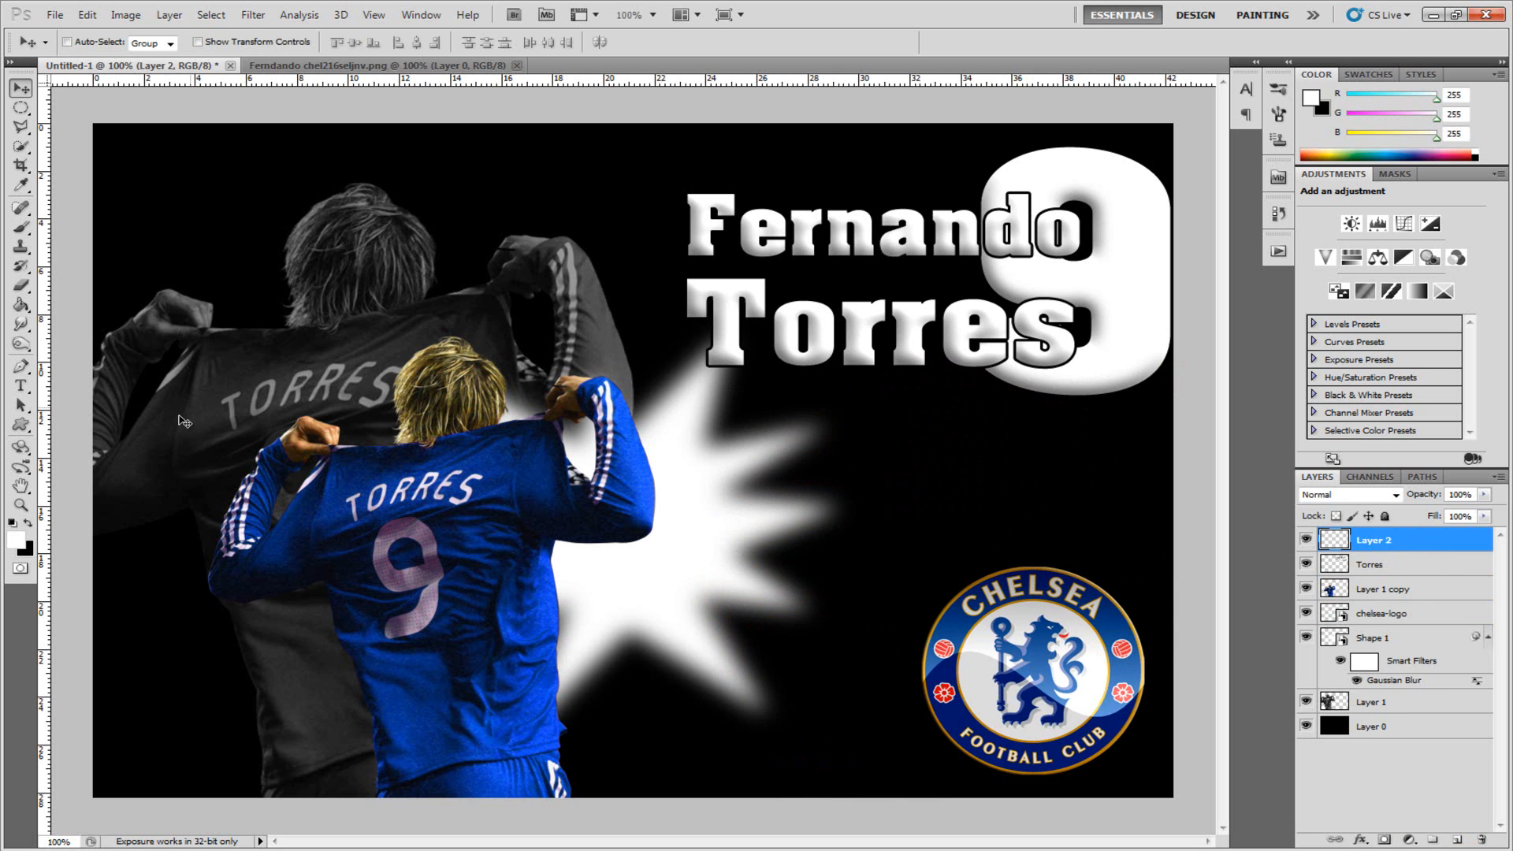
pyautogui.click(20, 386)
pyautogui.click(866, 444)
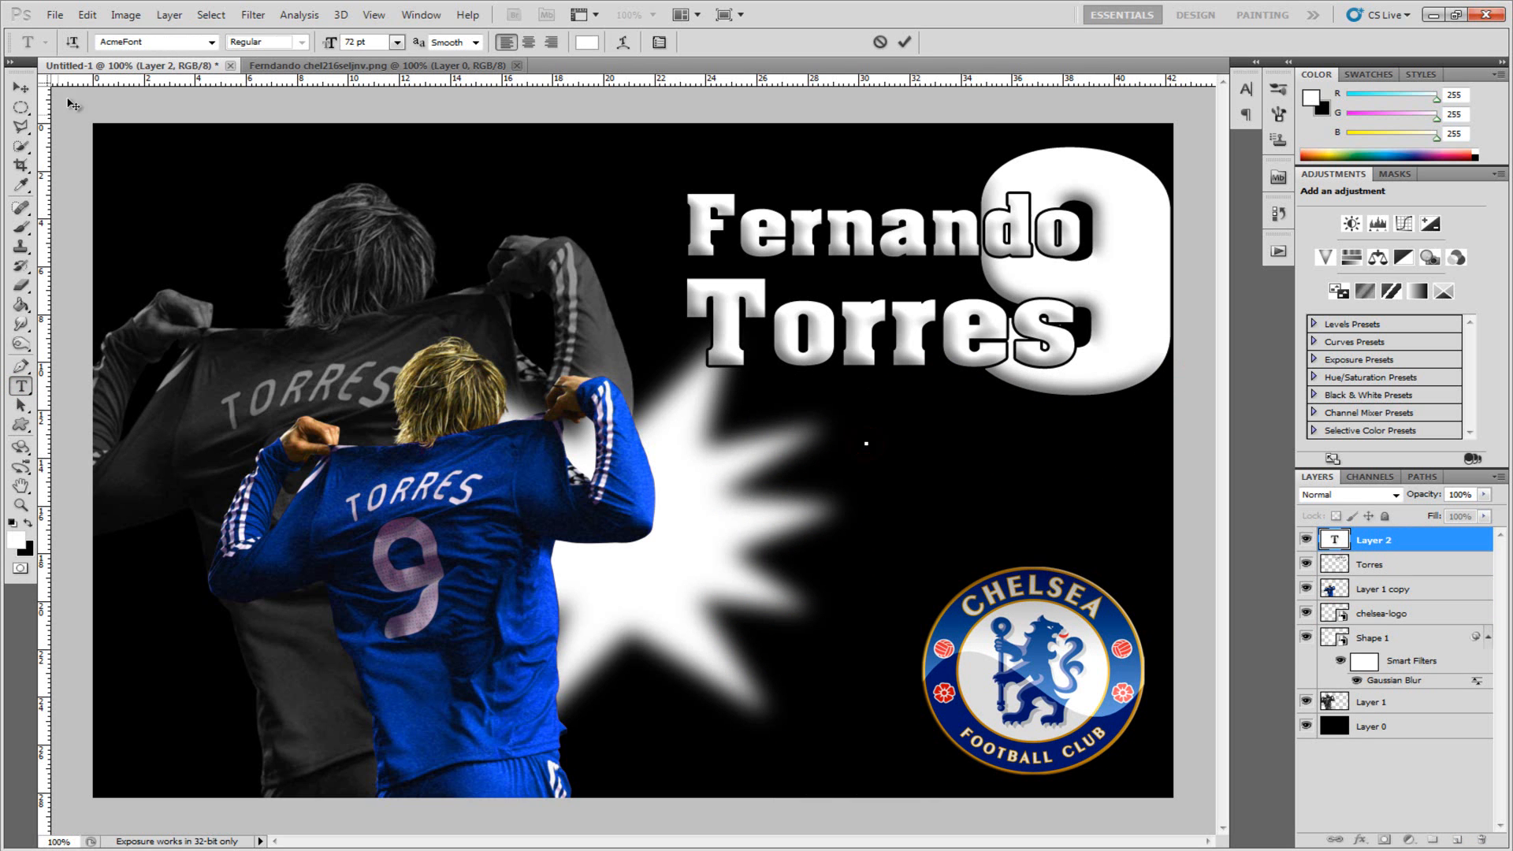
pyautogui.click(176, 43)
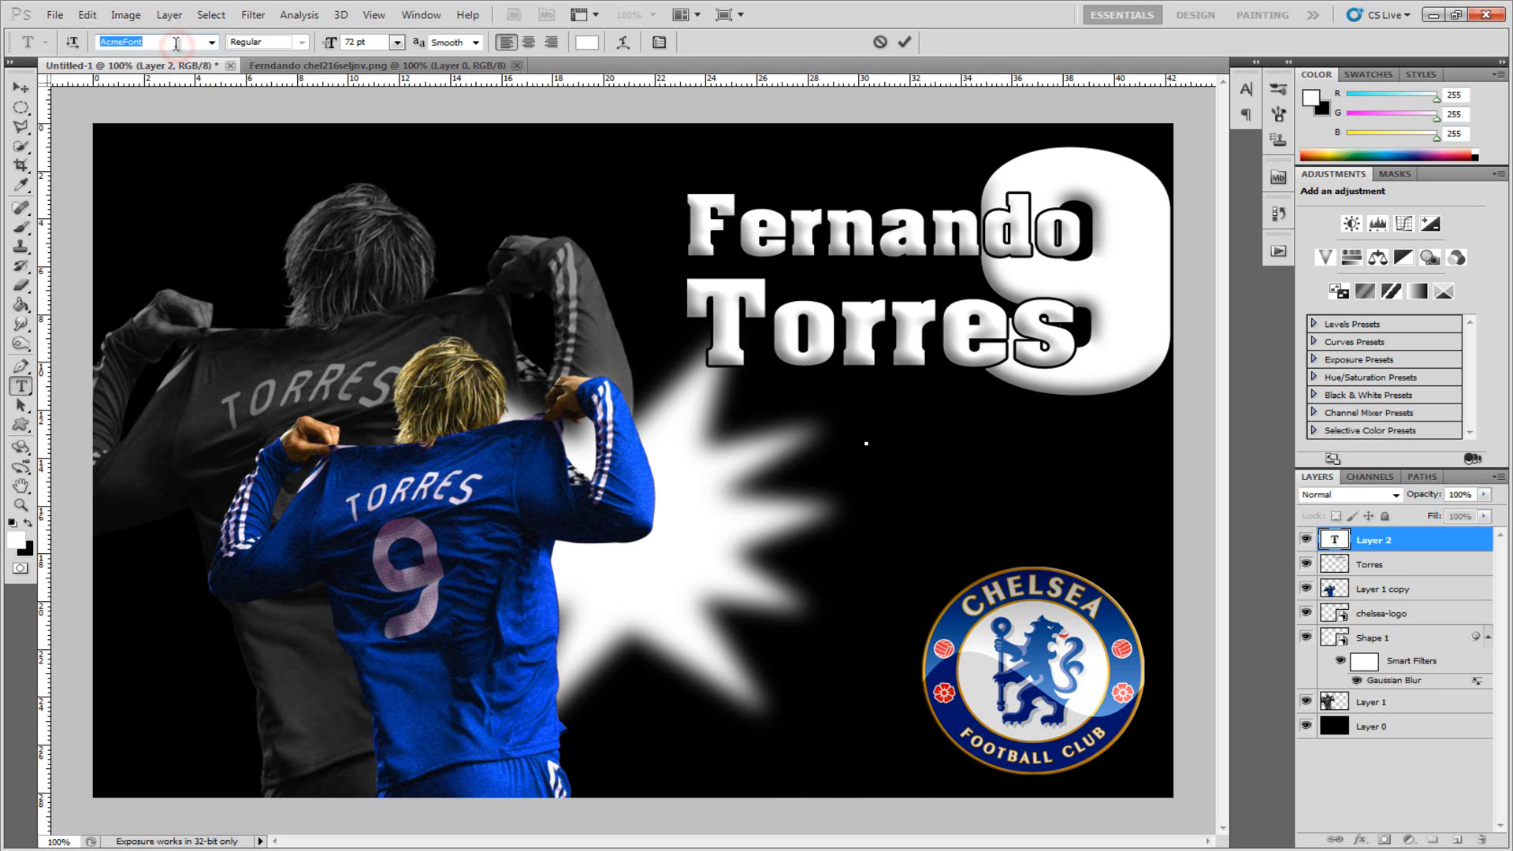
pyautogui.write('Calvin')
pyautogui.click(398, 43)
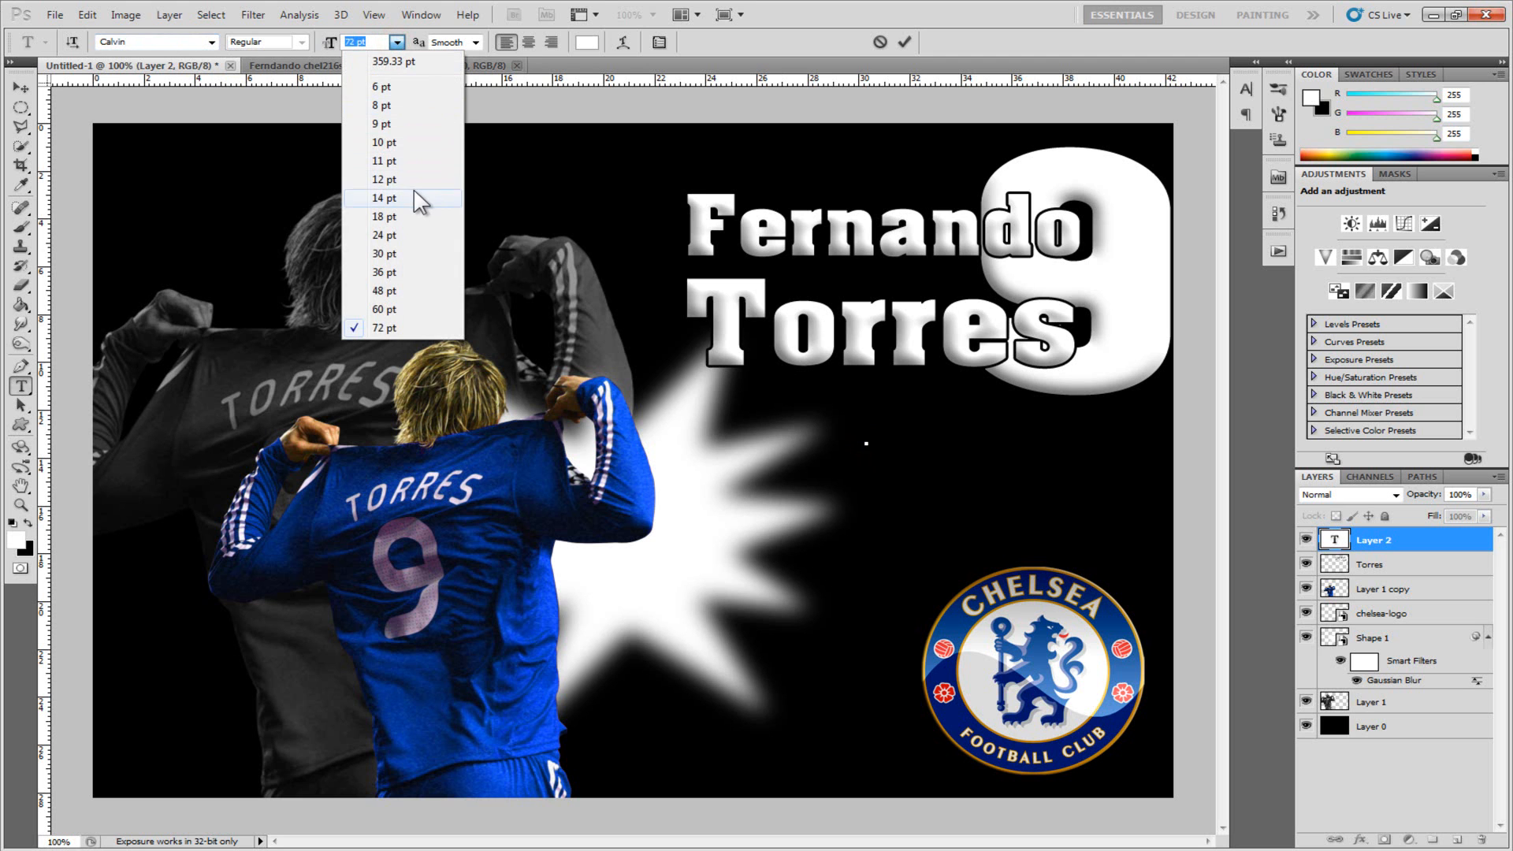
pyautogui.click(415, 178)
# Enter a "By:" credit line with the author's name and move it to the upper-left corner of the canvas.
pyautogui.click(866, 442)
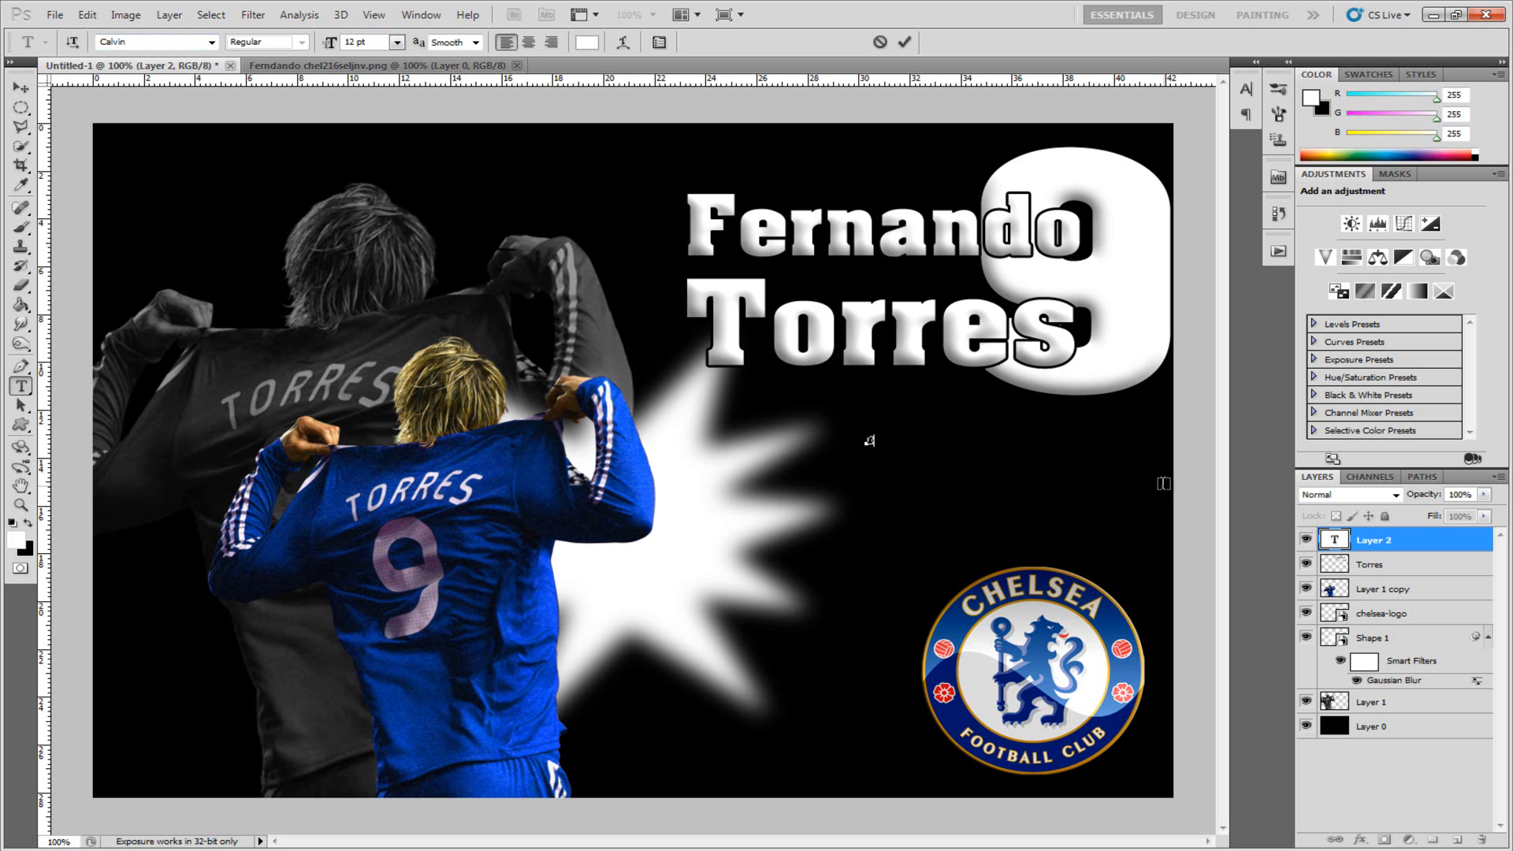
pyautogui.write('BY')
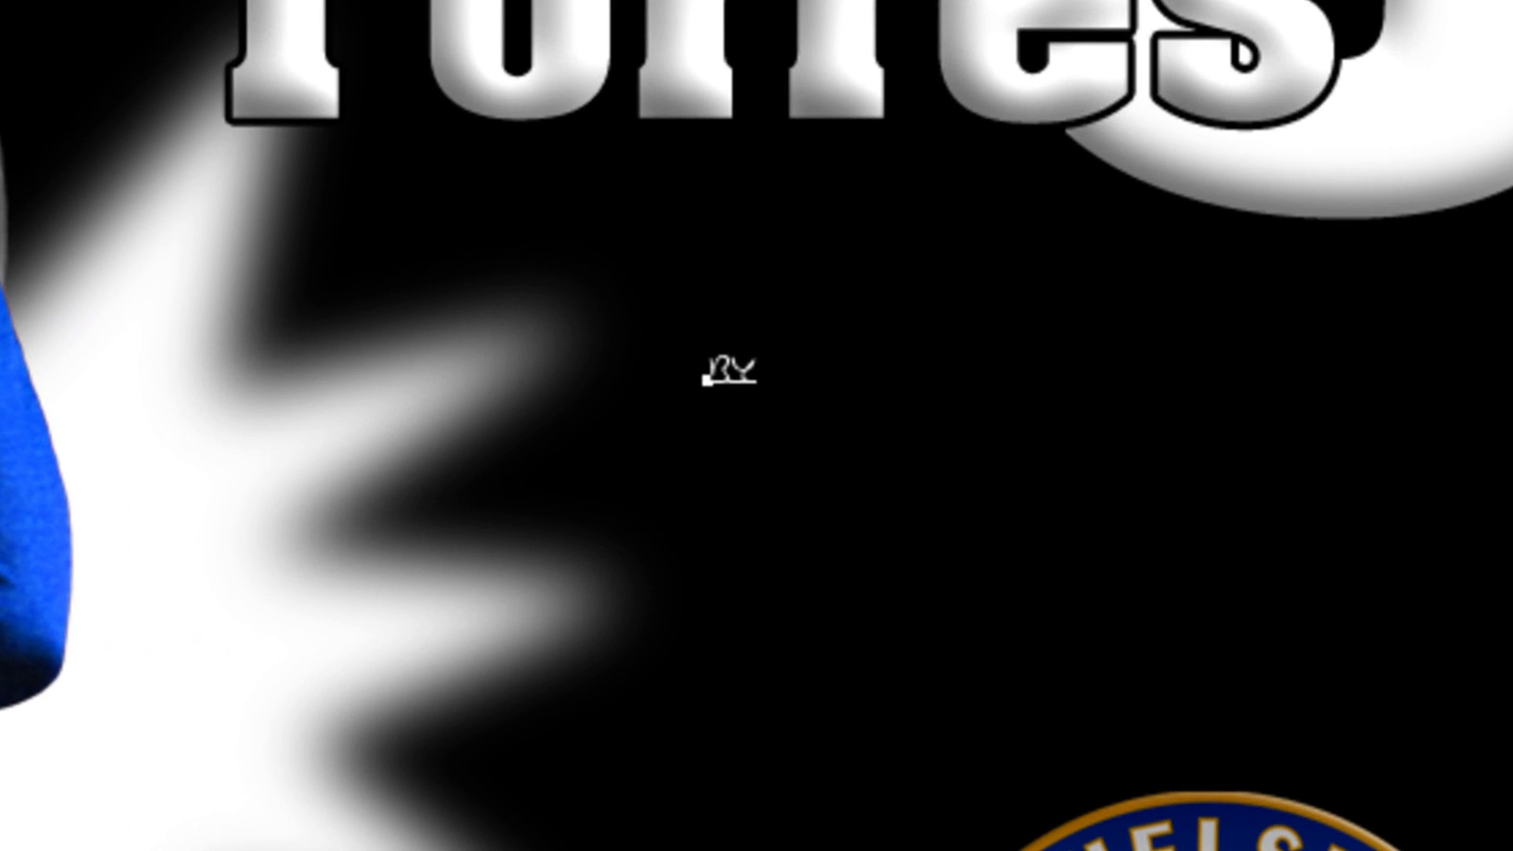
pyautogui.write(':Miki')
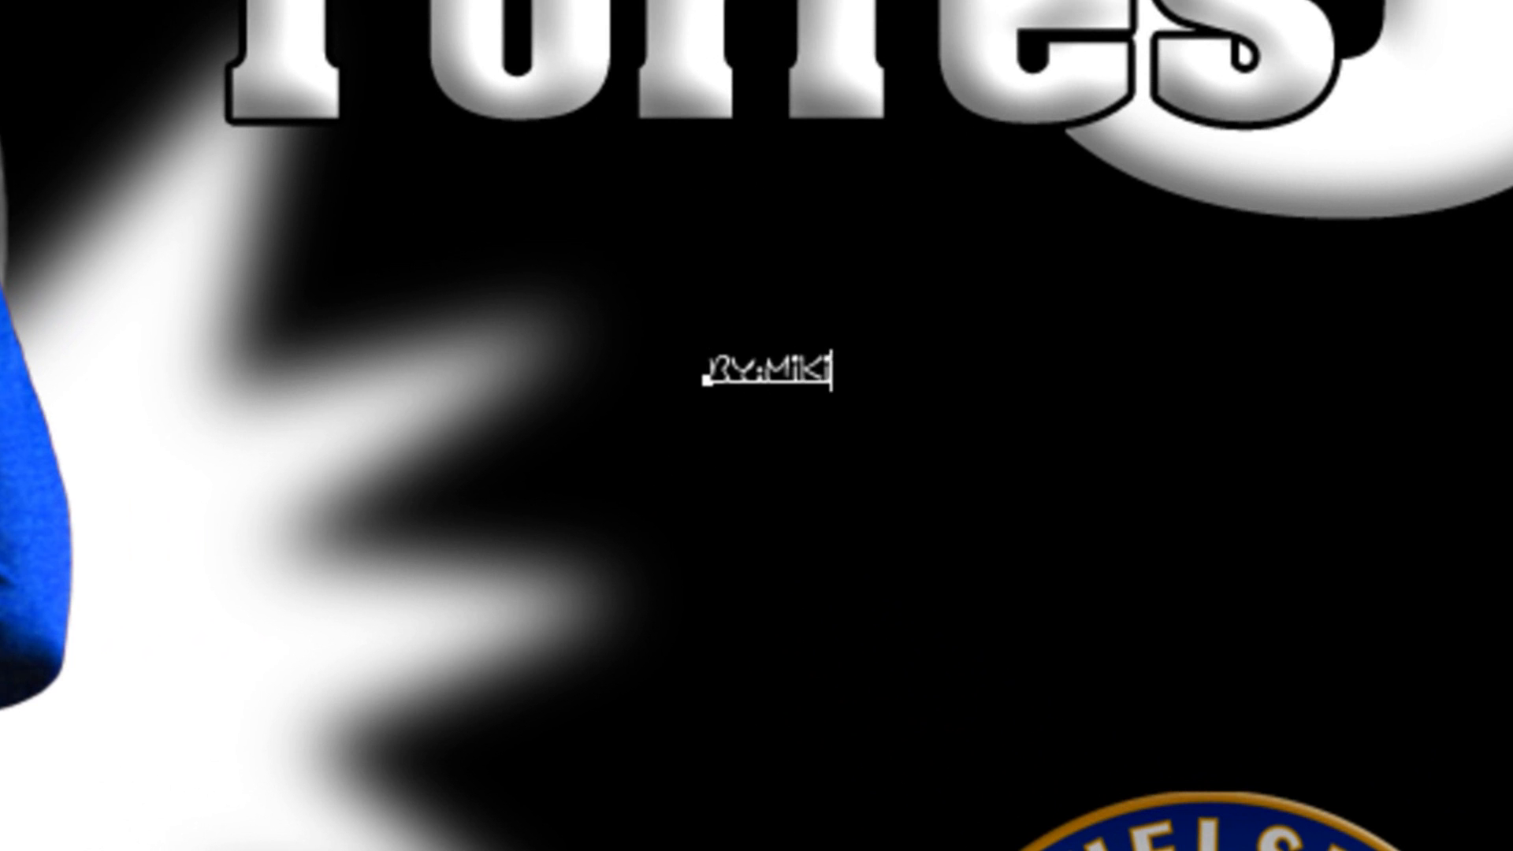
pyautogui.write('c')
pyautogui.press('BackSpace')
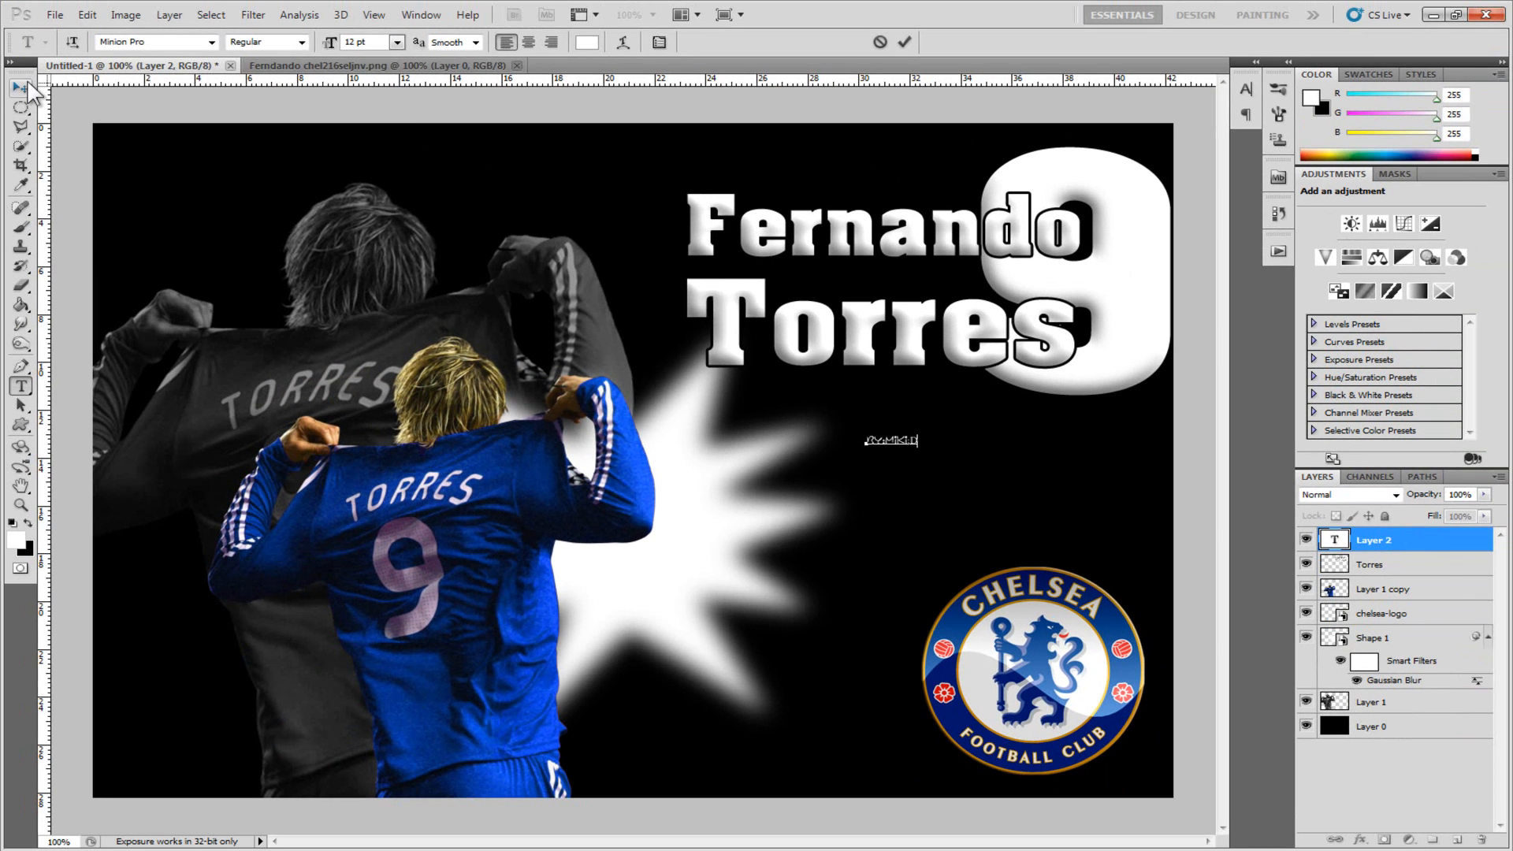
pyautogui.click(27, 84)
pyautogui.click(868, 478)
pyautogui.moveTo(901, 446); pyautogui.dragTo(154, 159)
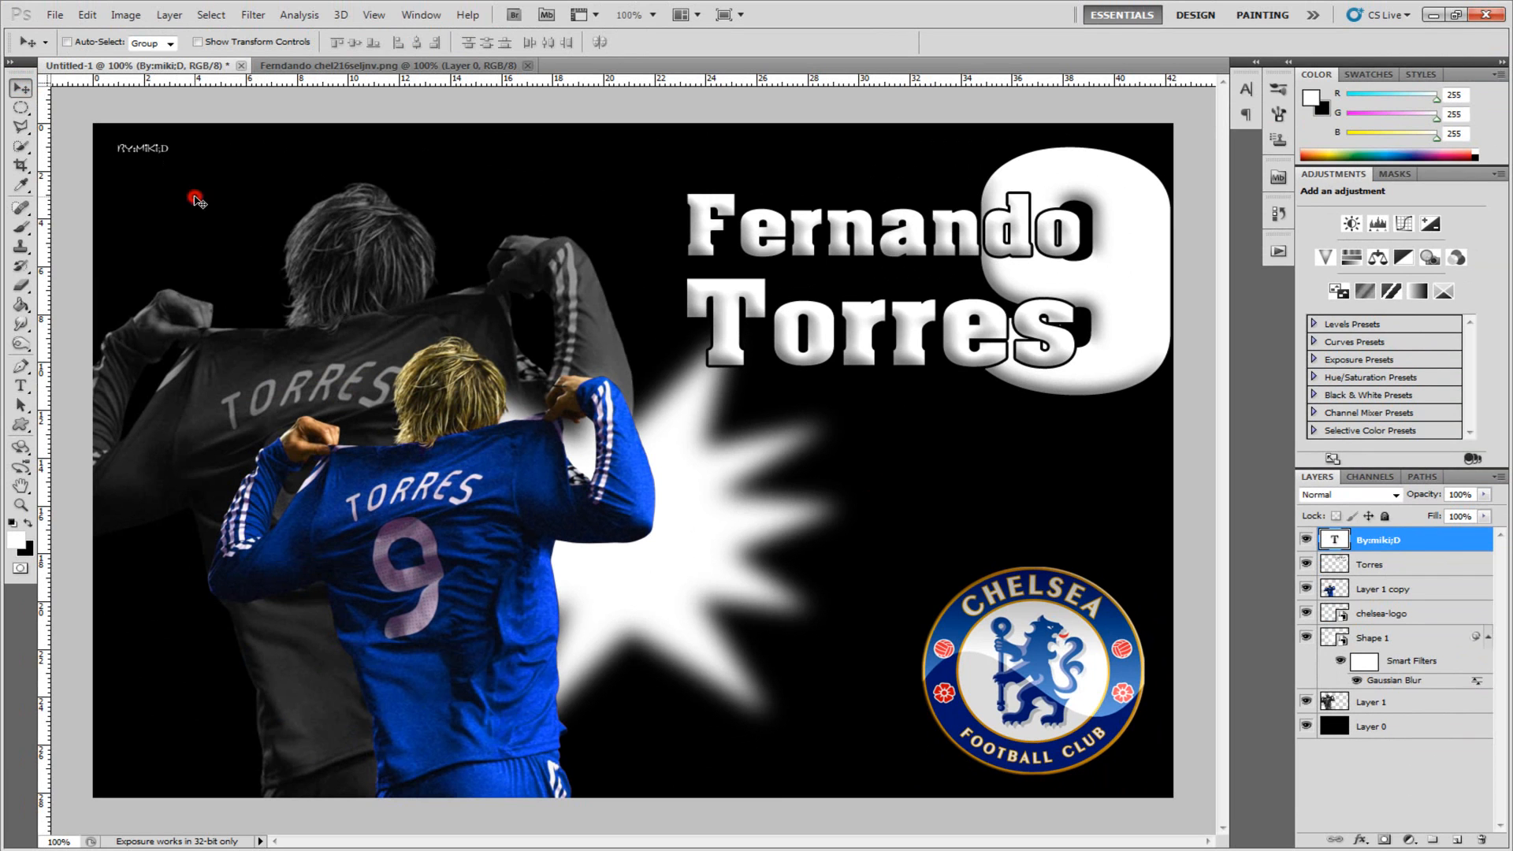